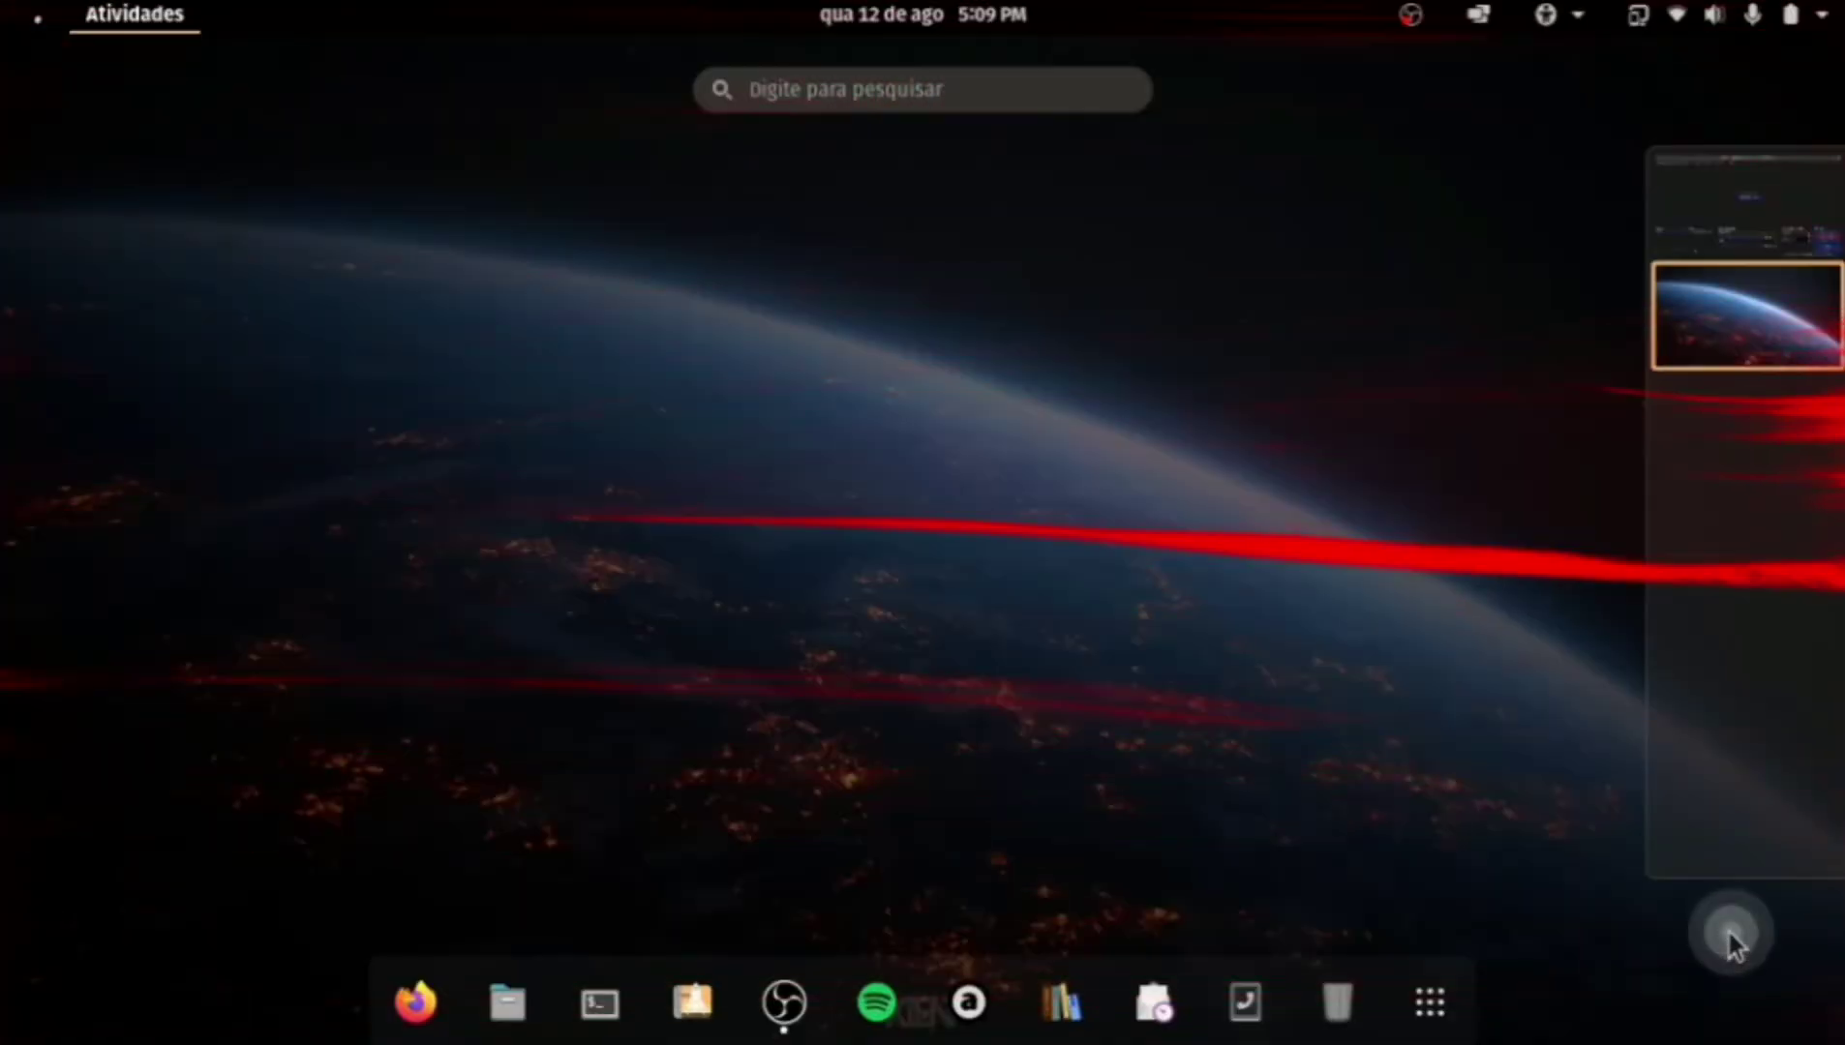
# Show the GSConnect extension page in Firefox, and hide the browser window to return to the desktop.
pyautogui.click(1731, 941)
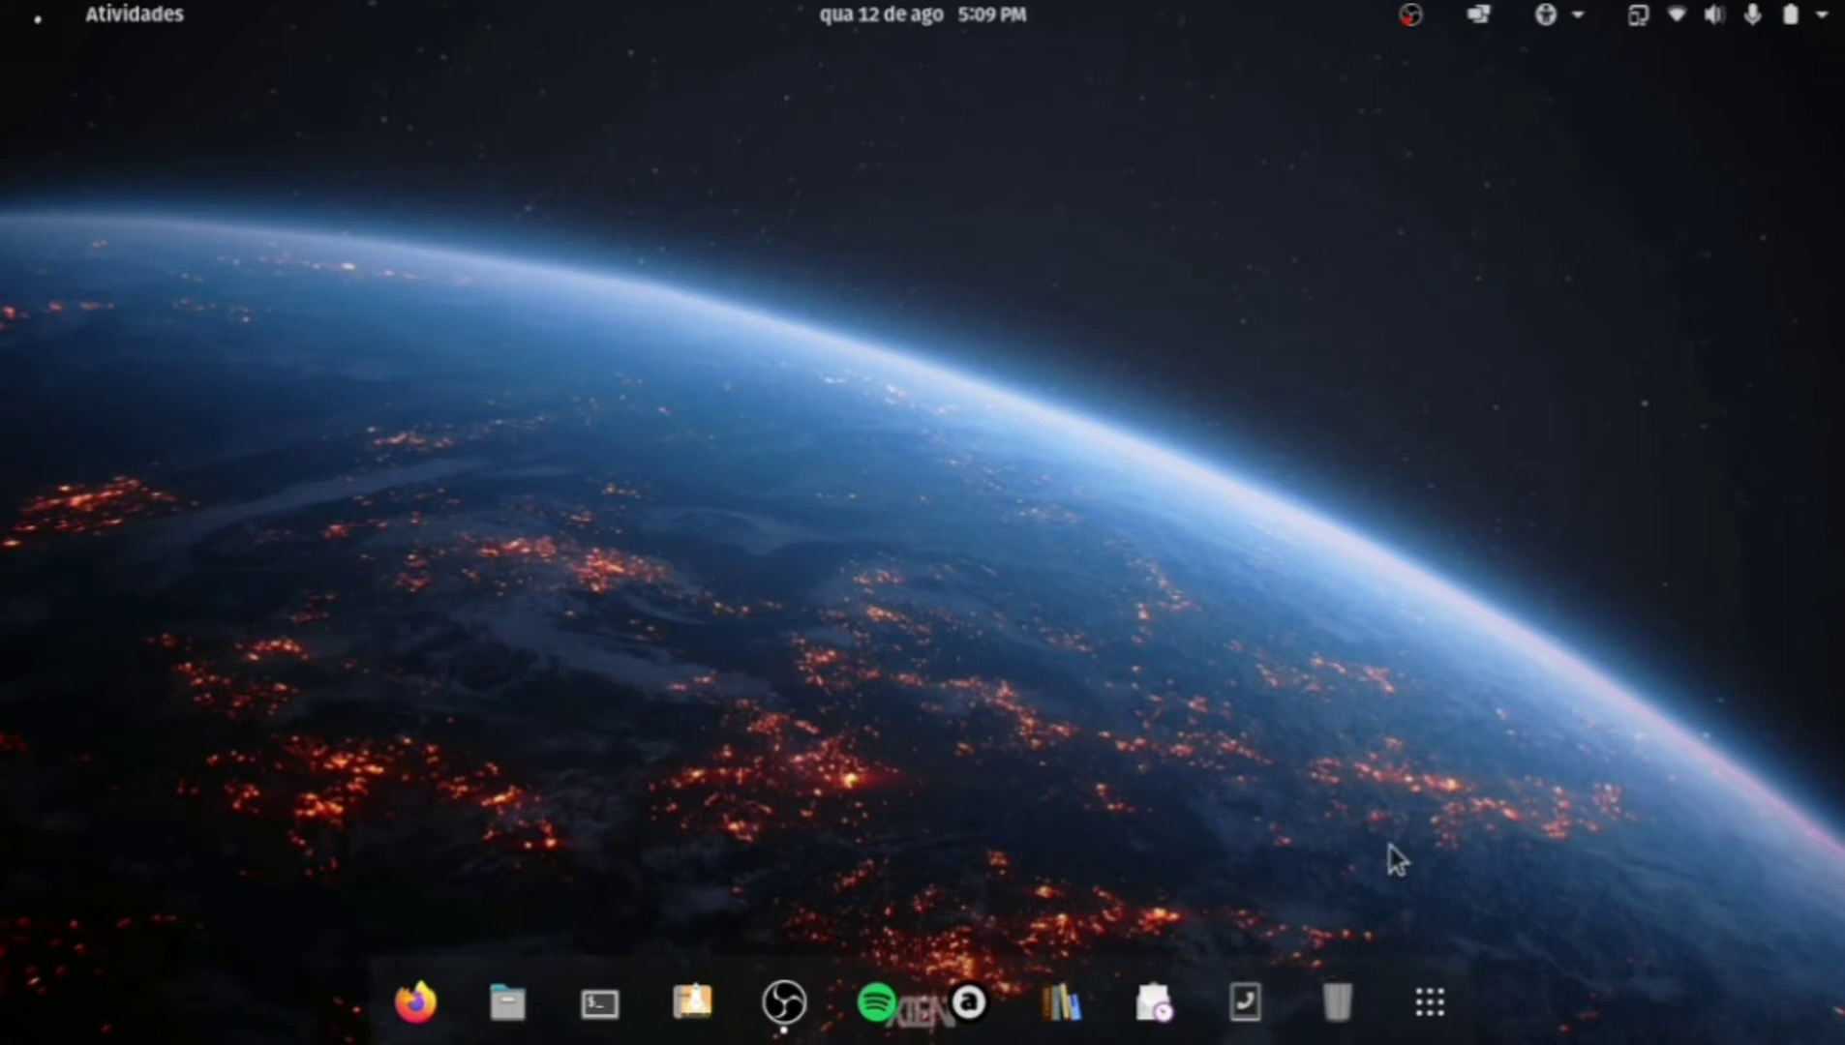
pyautogui.click(418, 1011)
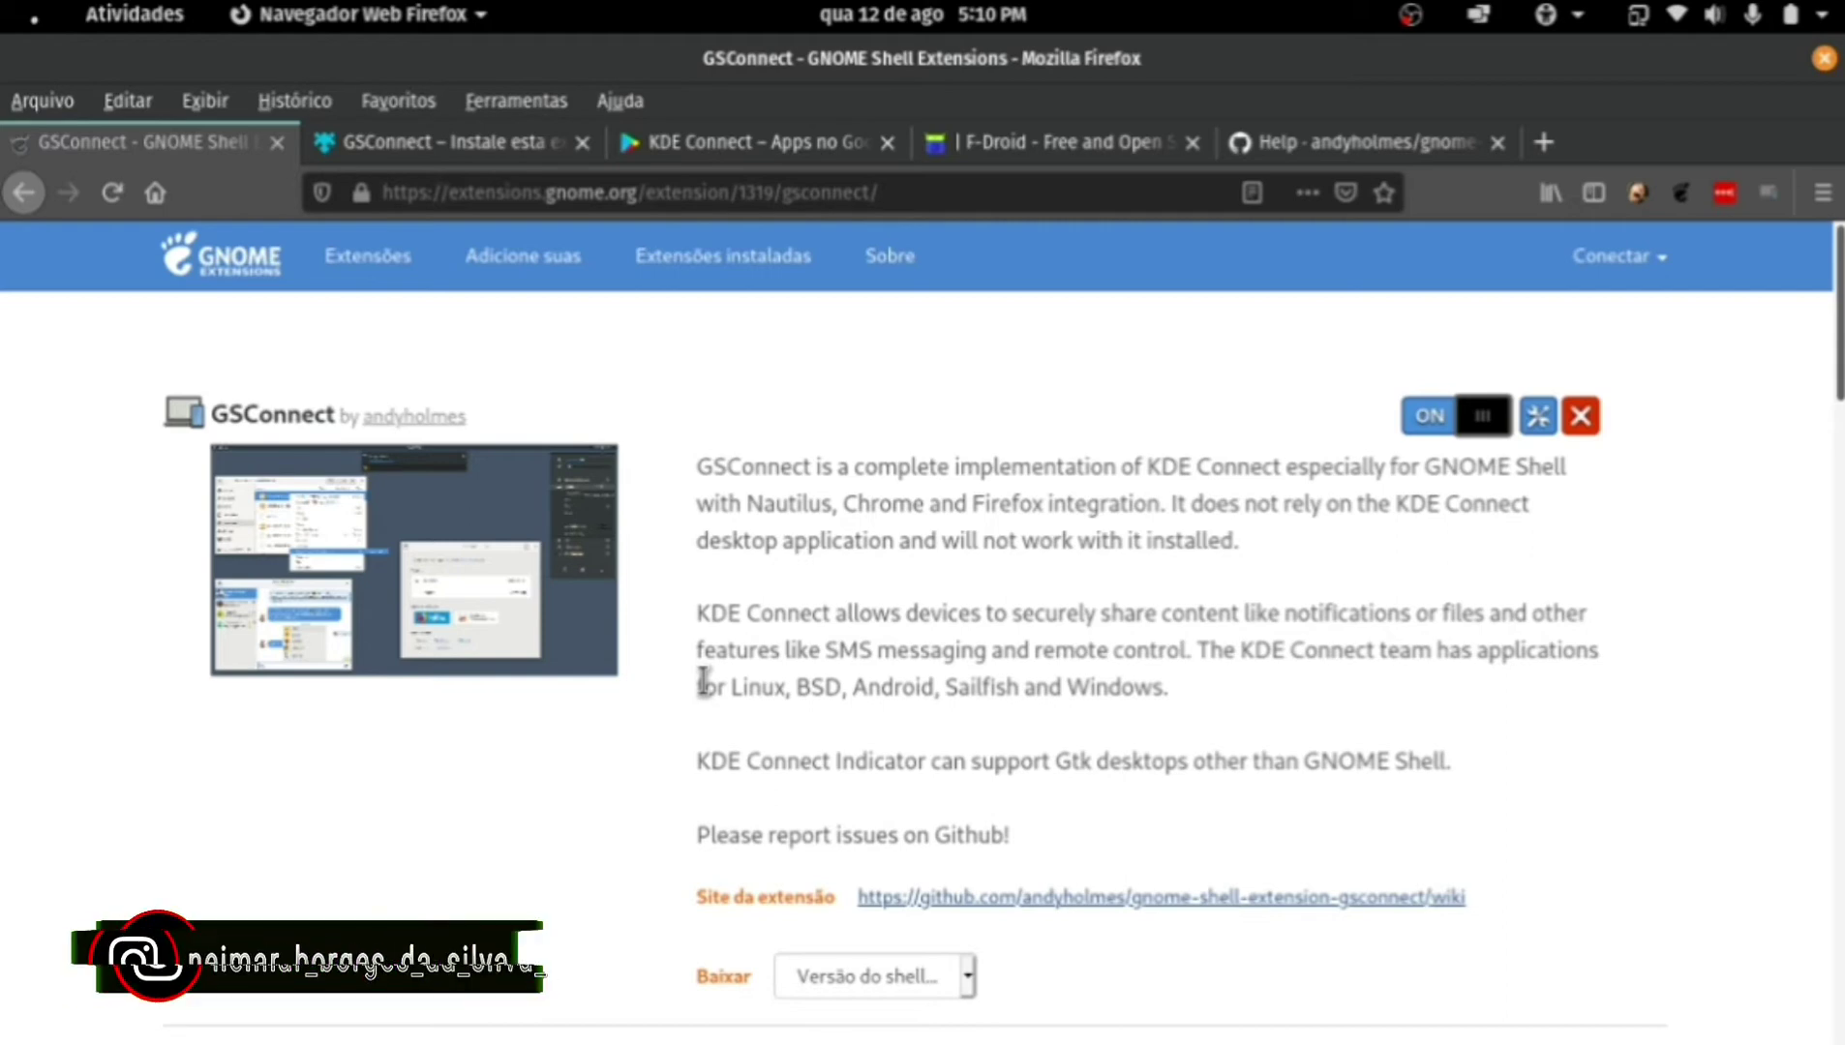
pyautogui.press('super')
pyautogui.press('super')
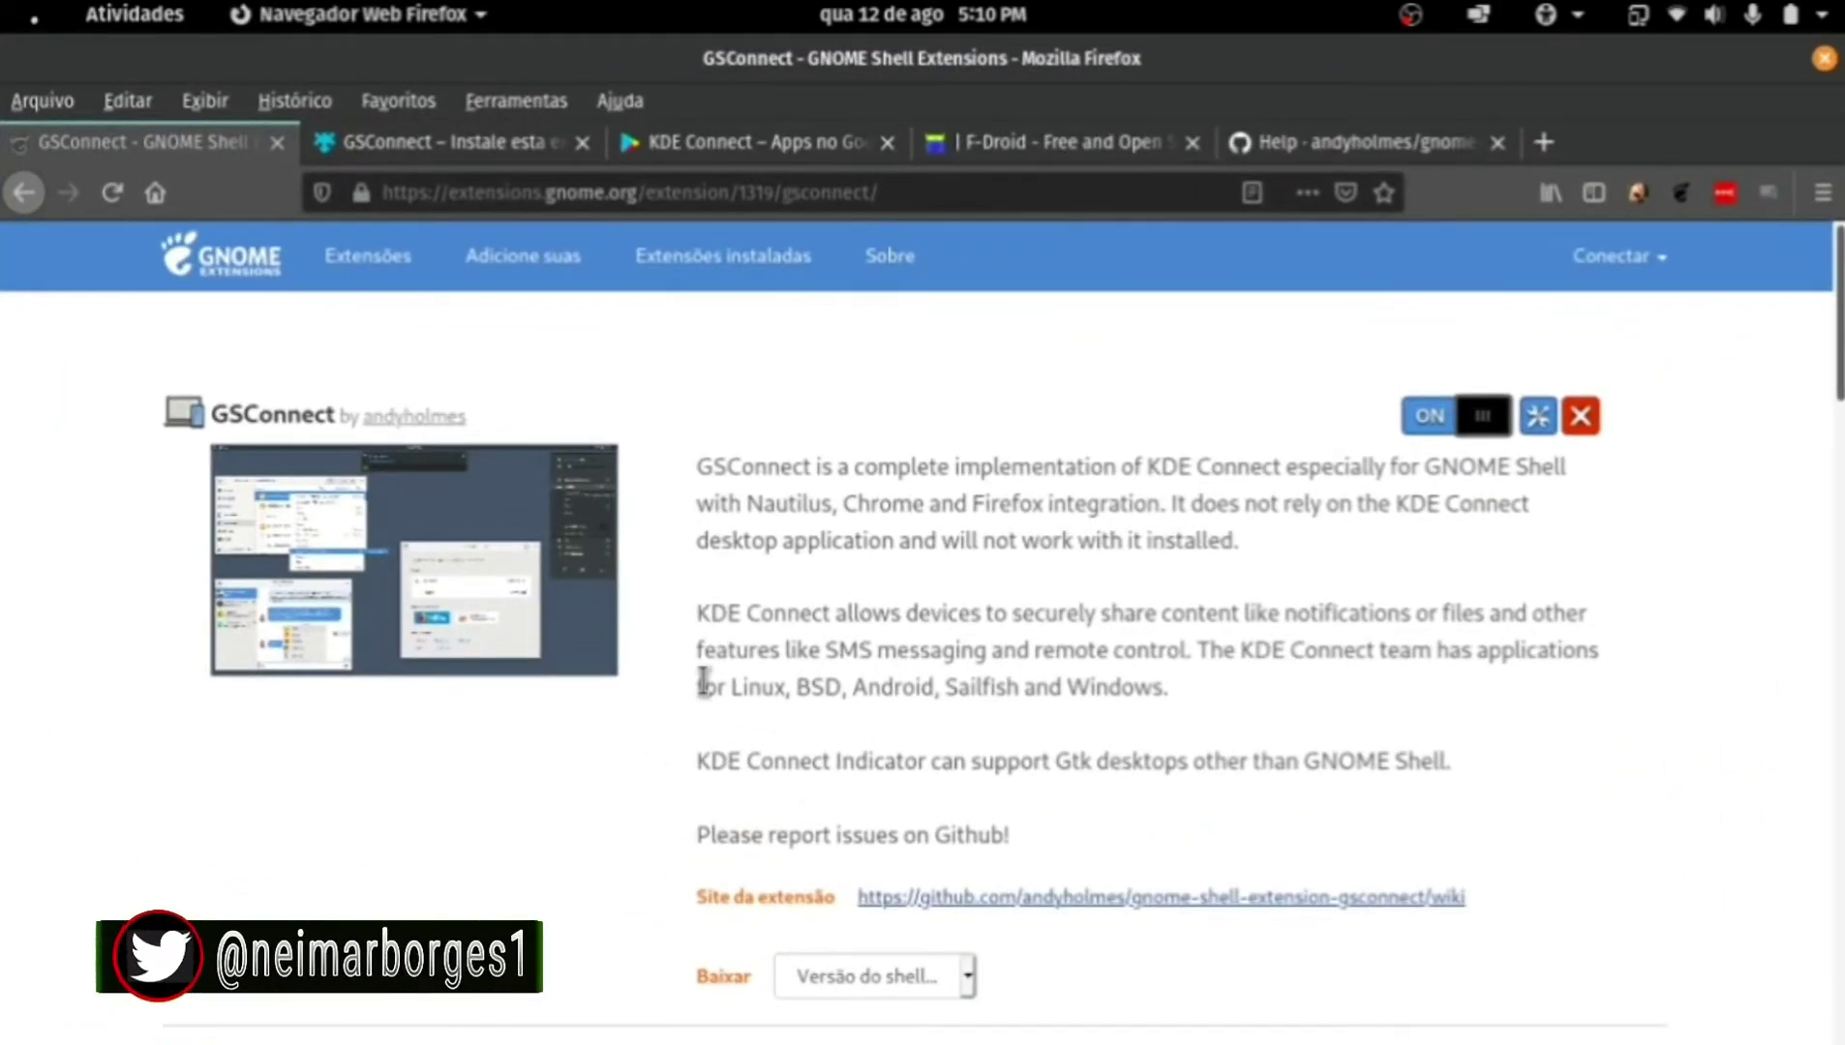
pyautogui.press('super+h')
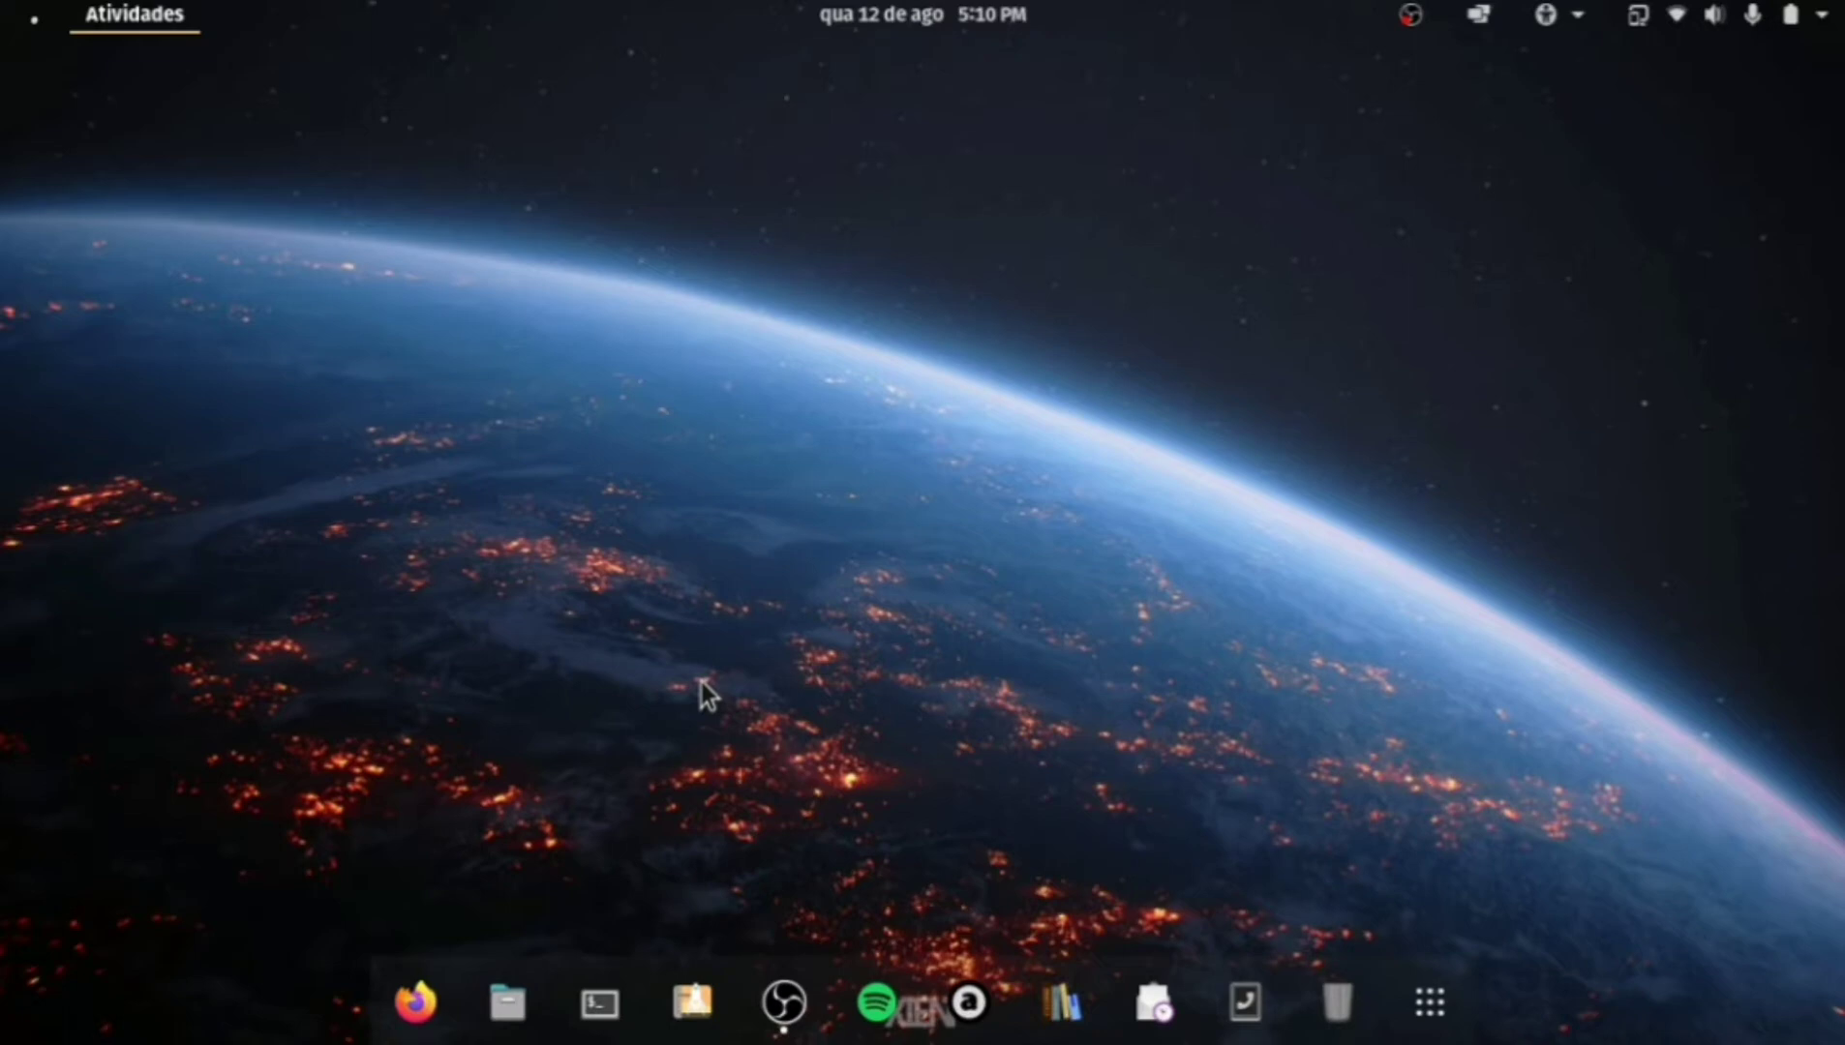
# Open the system controls for volume, network and connected devices.
pyautogui.press('Right')
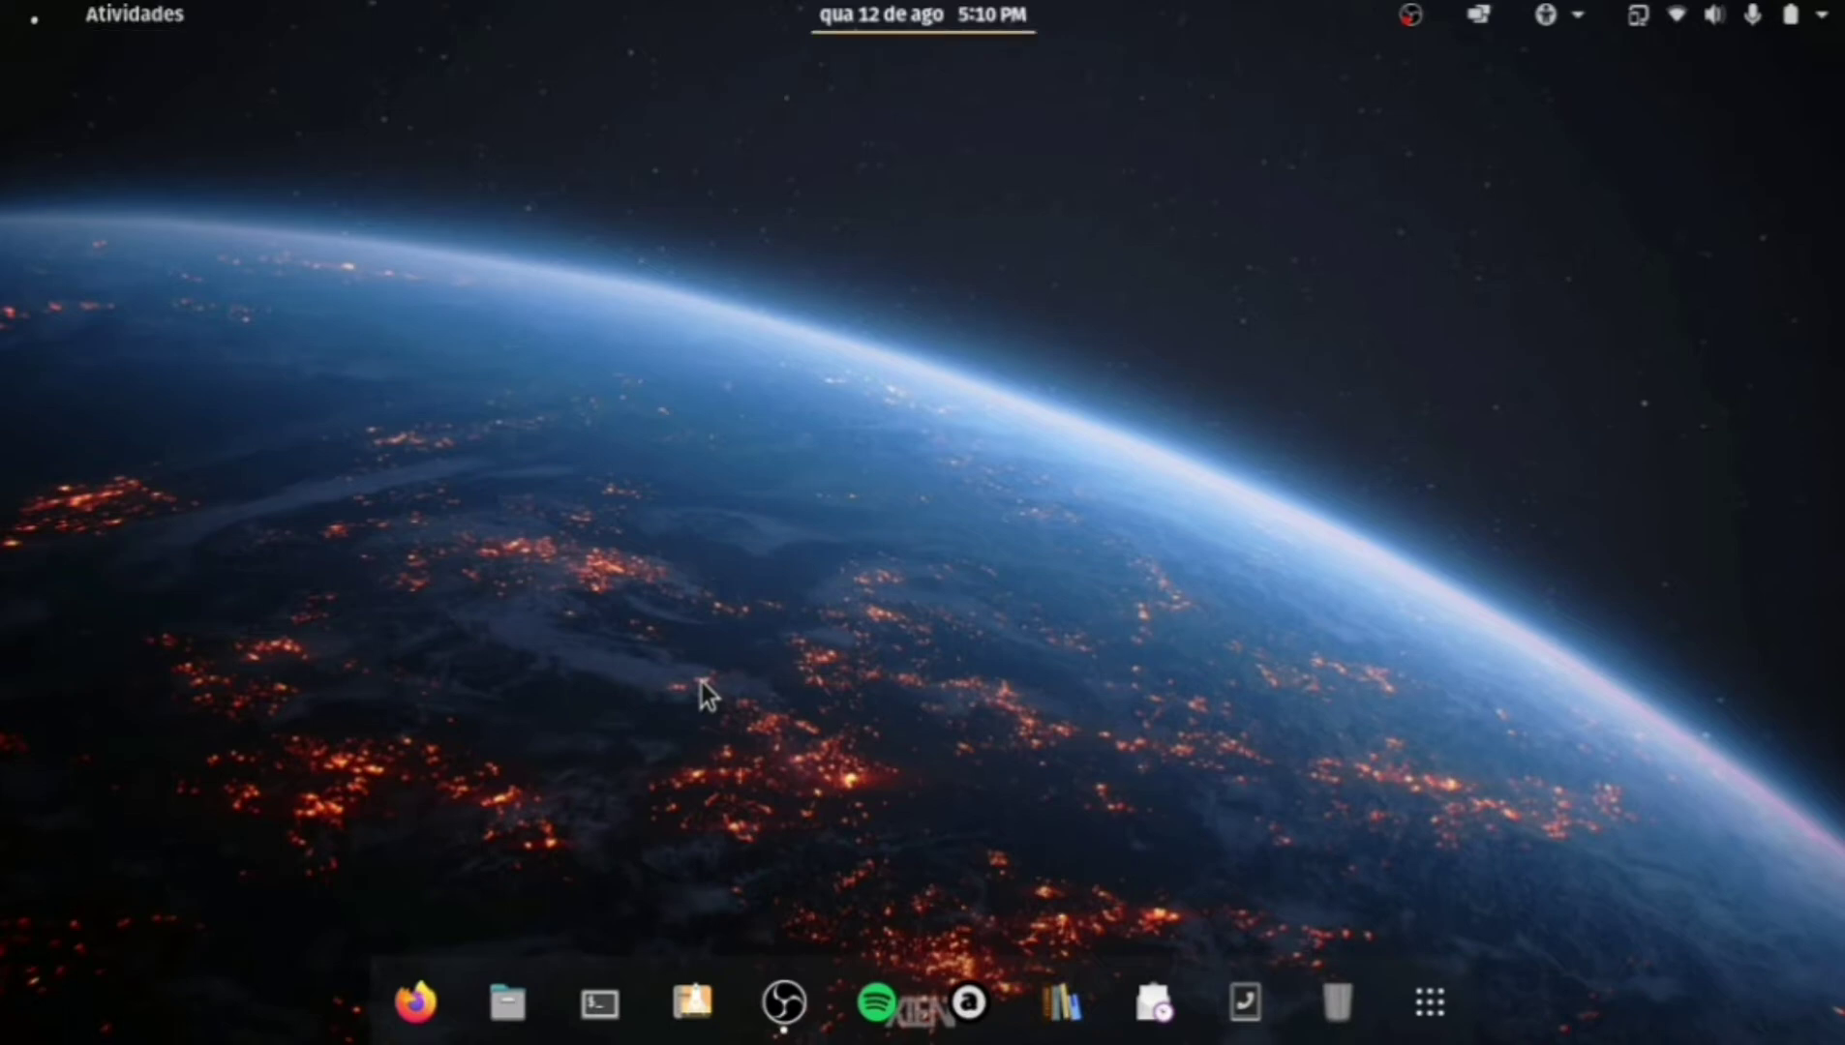
pyautogui.press('Right')
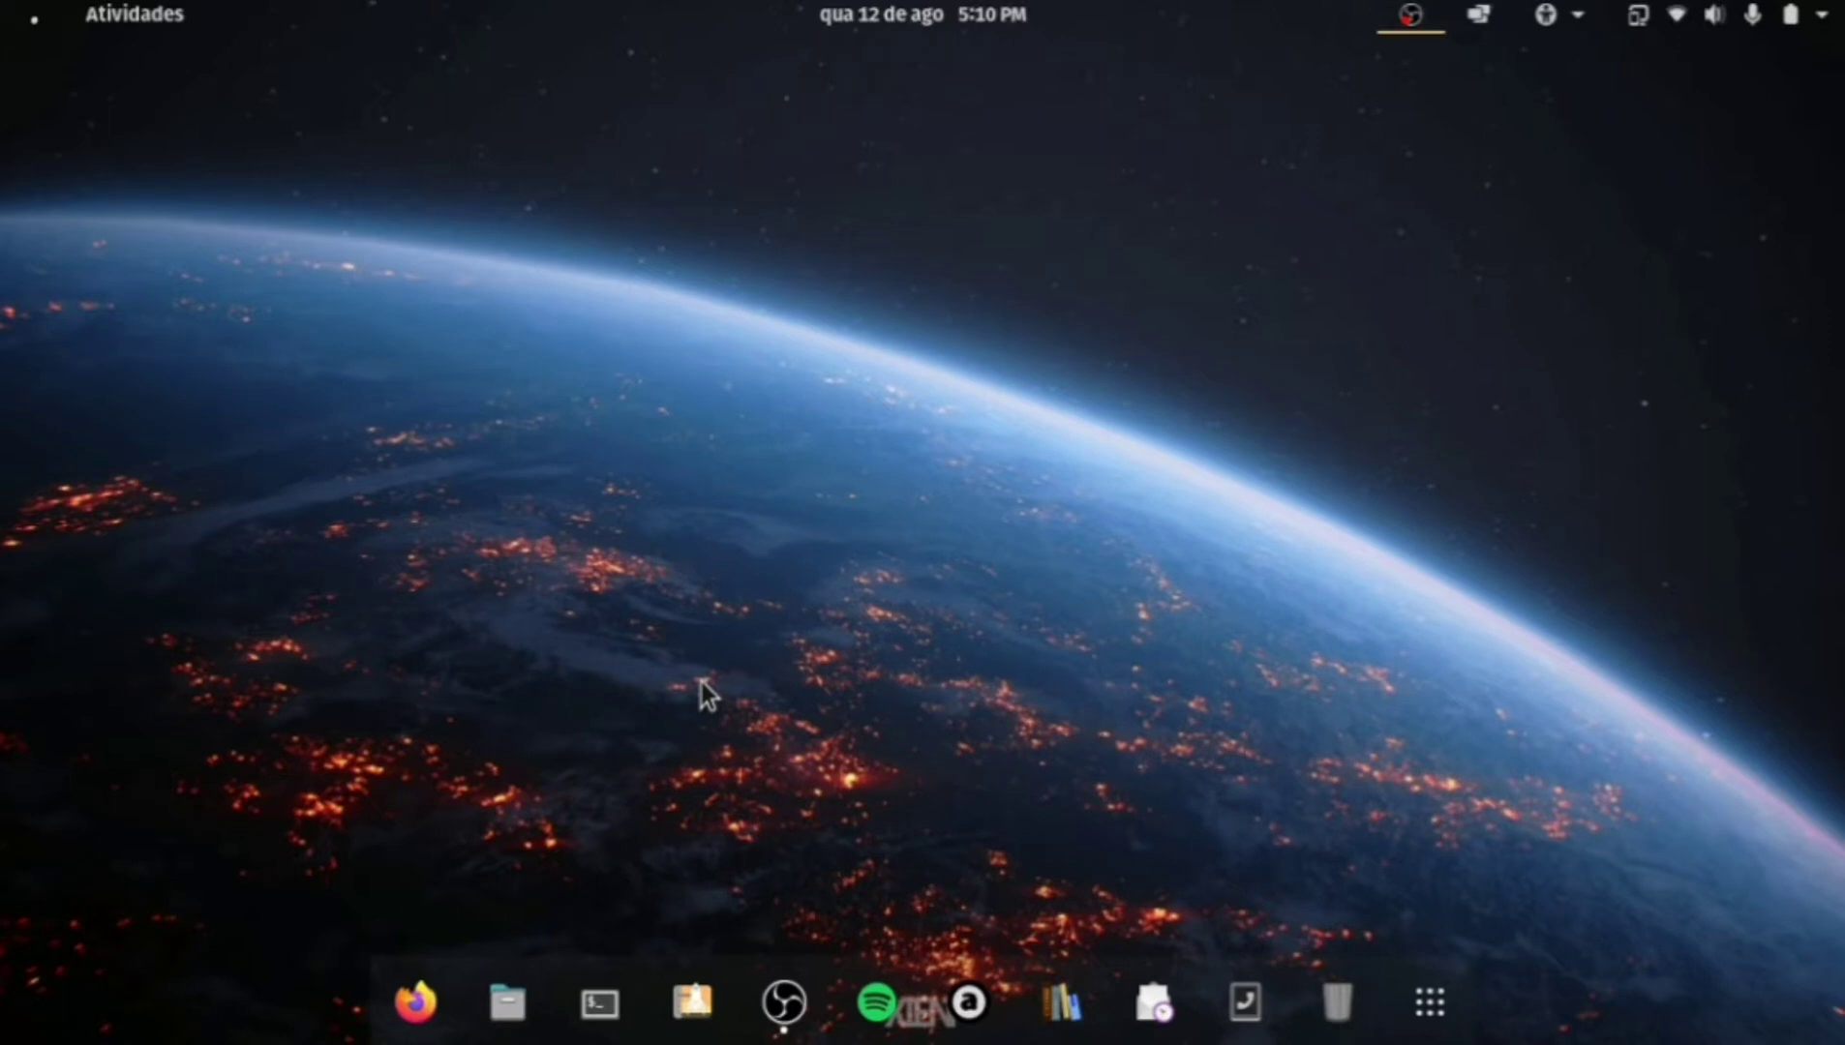
pyautogui.press('Right')
pyautogui.press('Right')
pyautogui.press('Right')
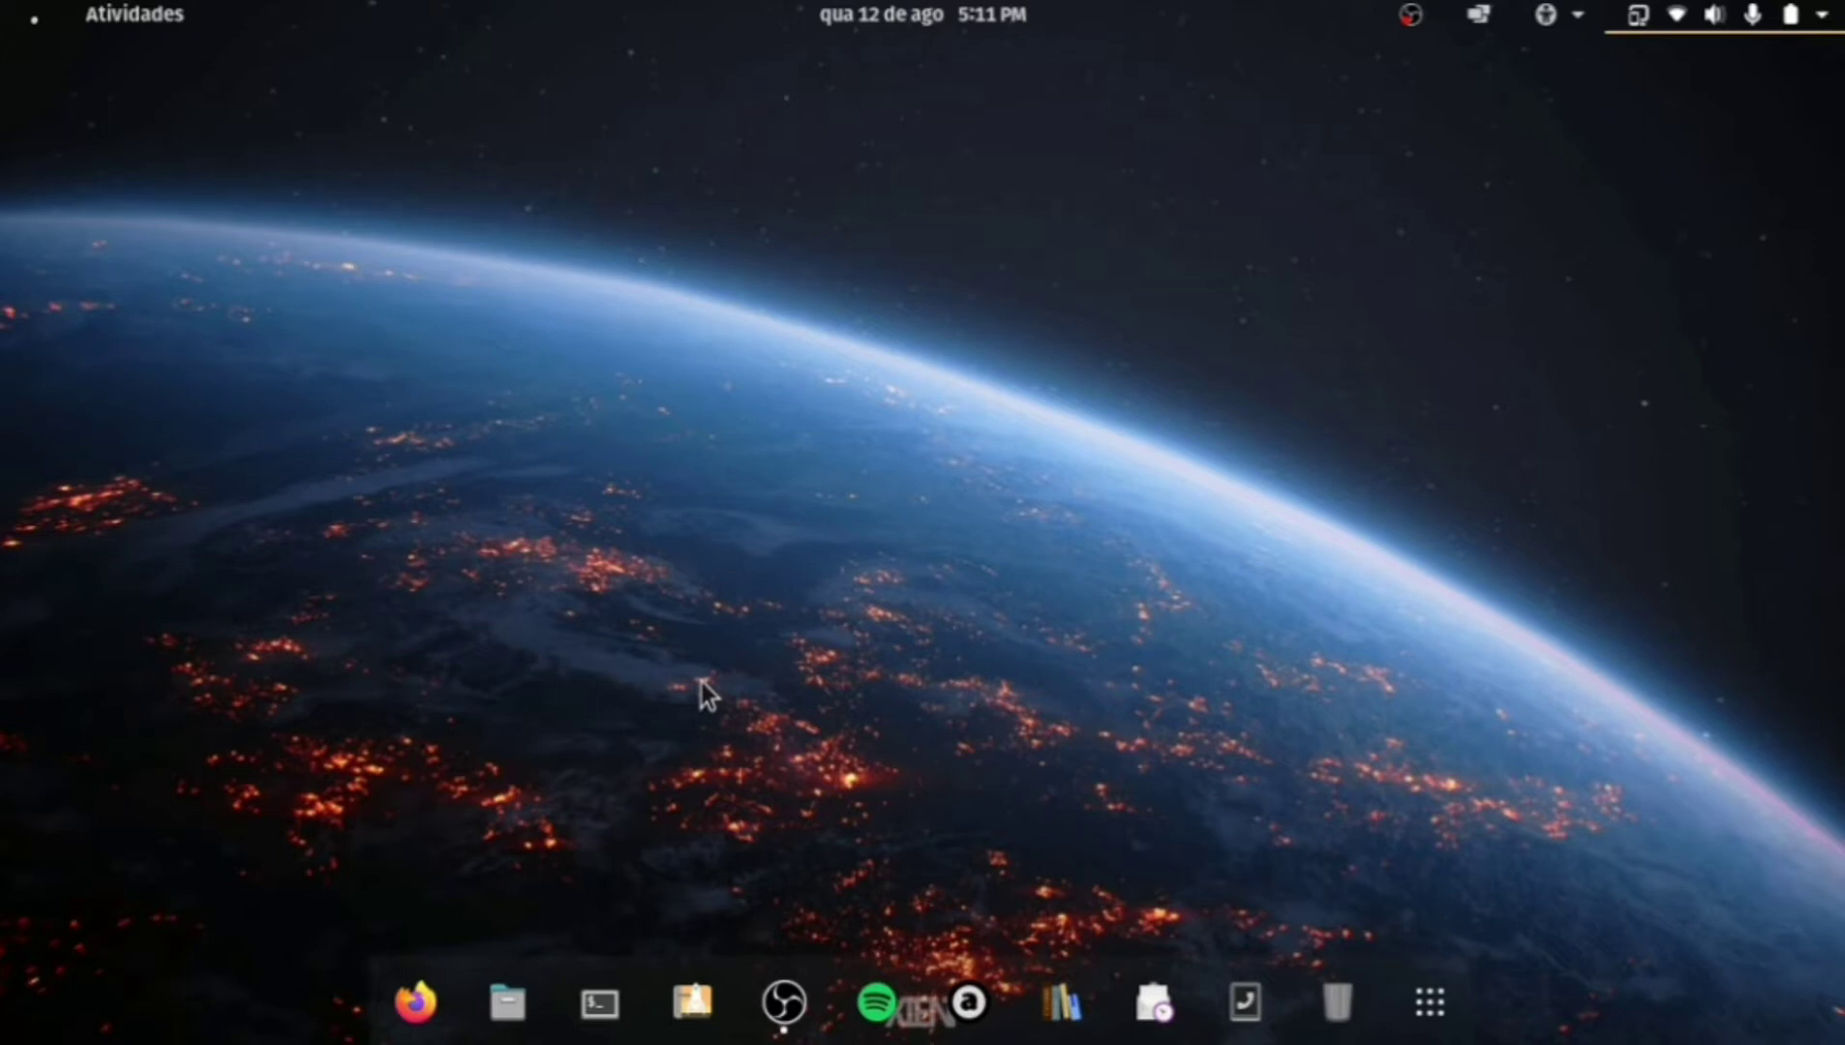
pyautogui.press('Return')
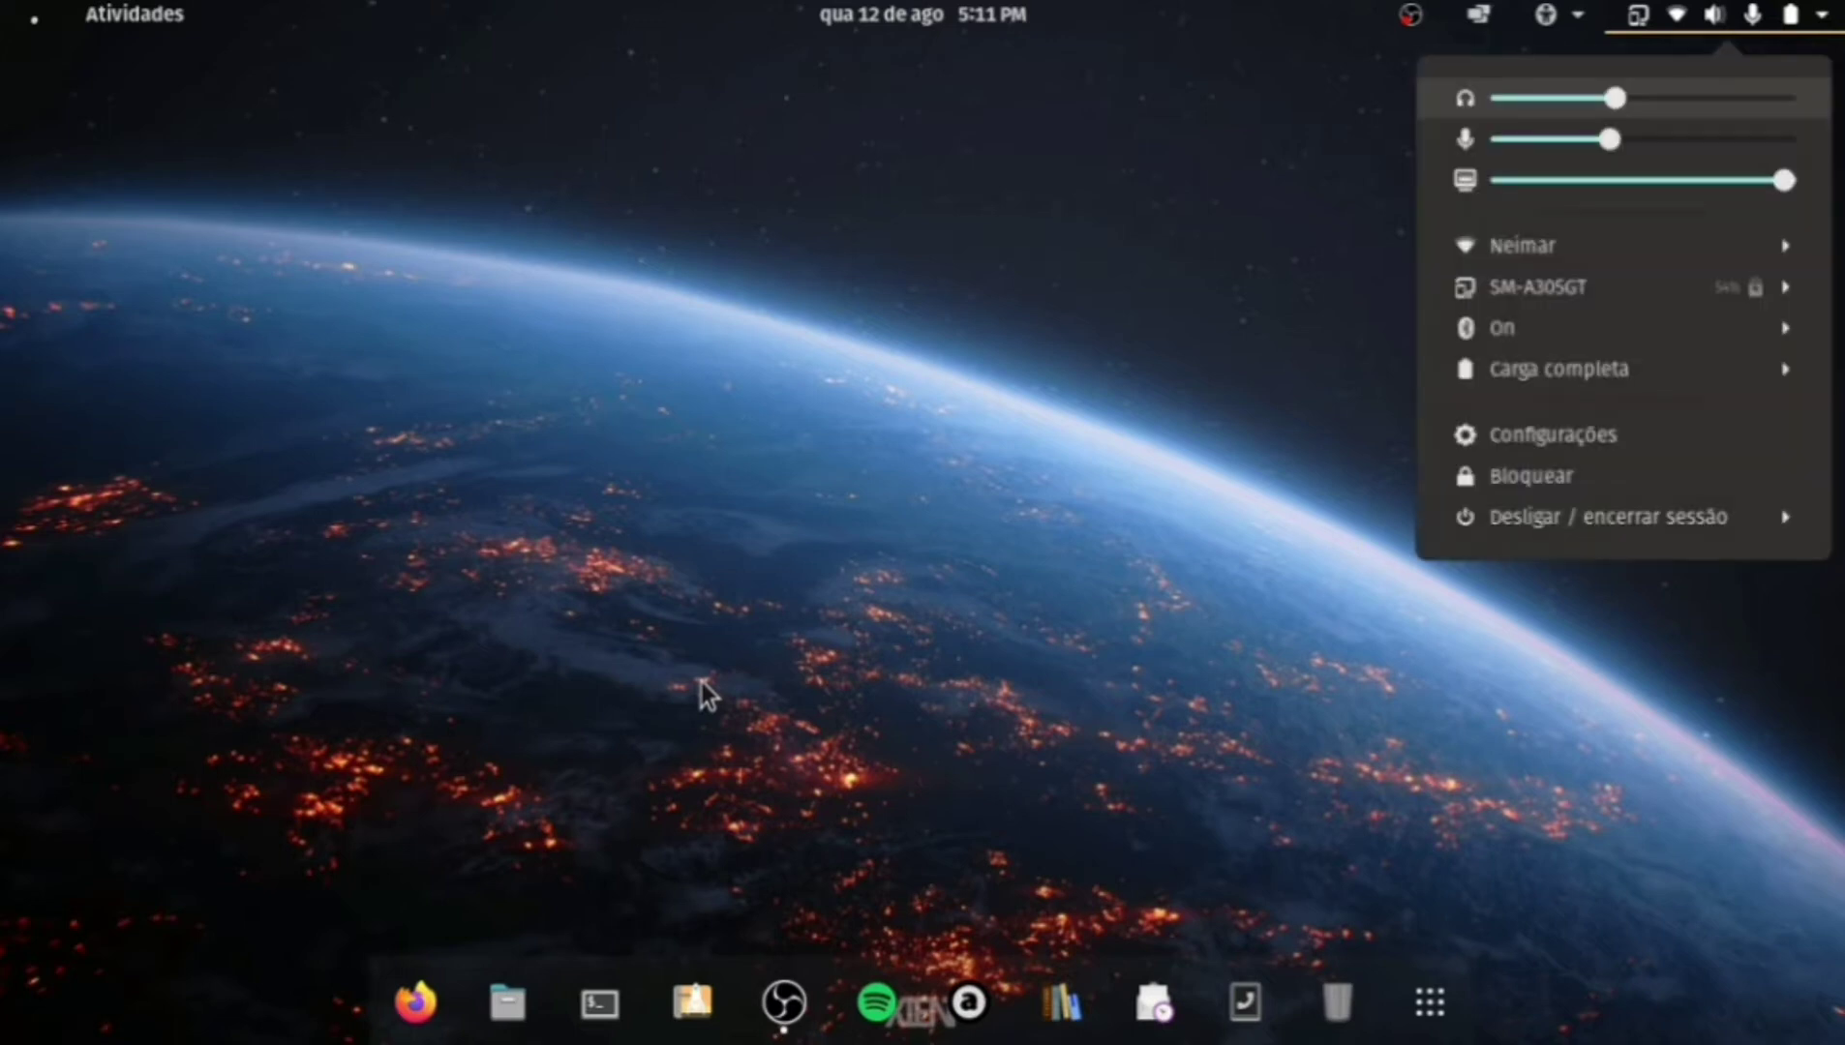
# Expand the connected phone SM-A305GT, examine its Mensagens and Tocar actions, and close the system controls.
pyautogui.press('Down')
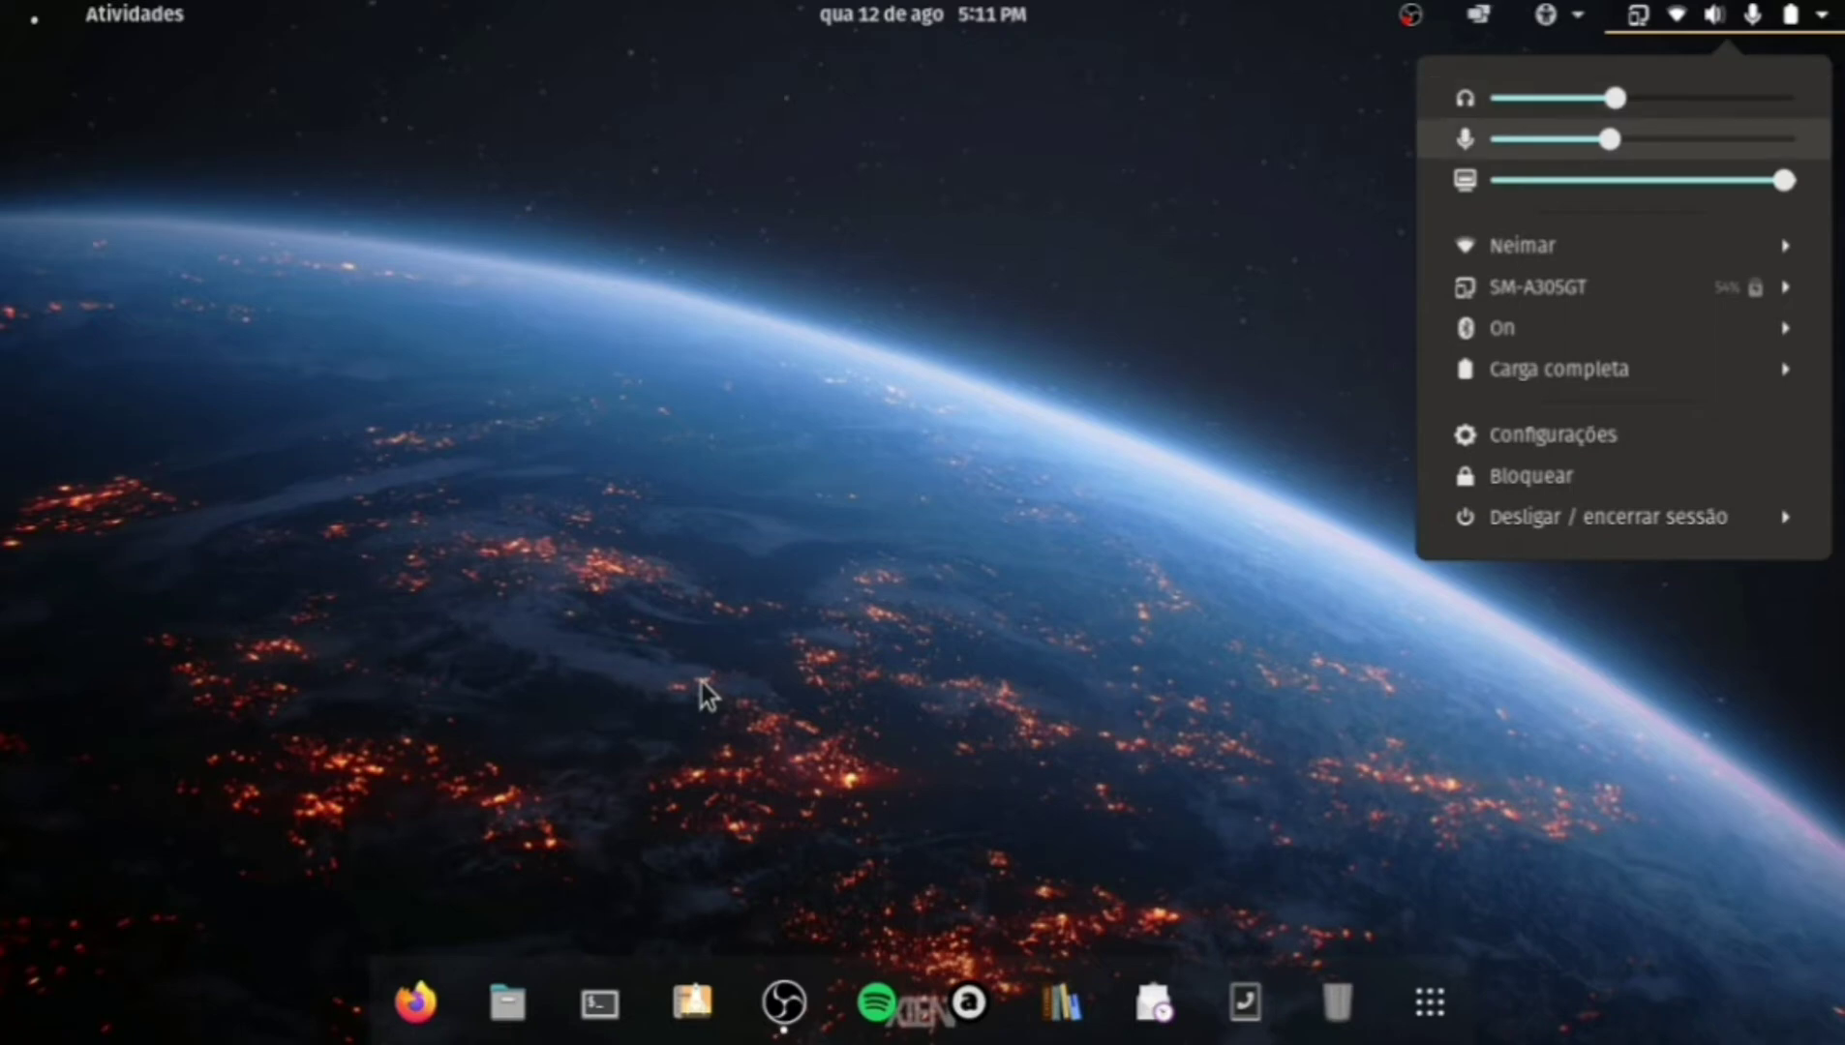
pyautogui.press('Down')
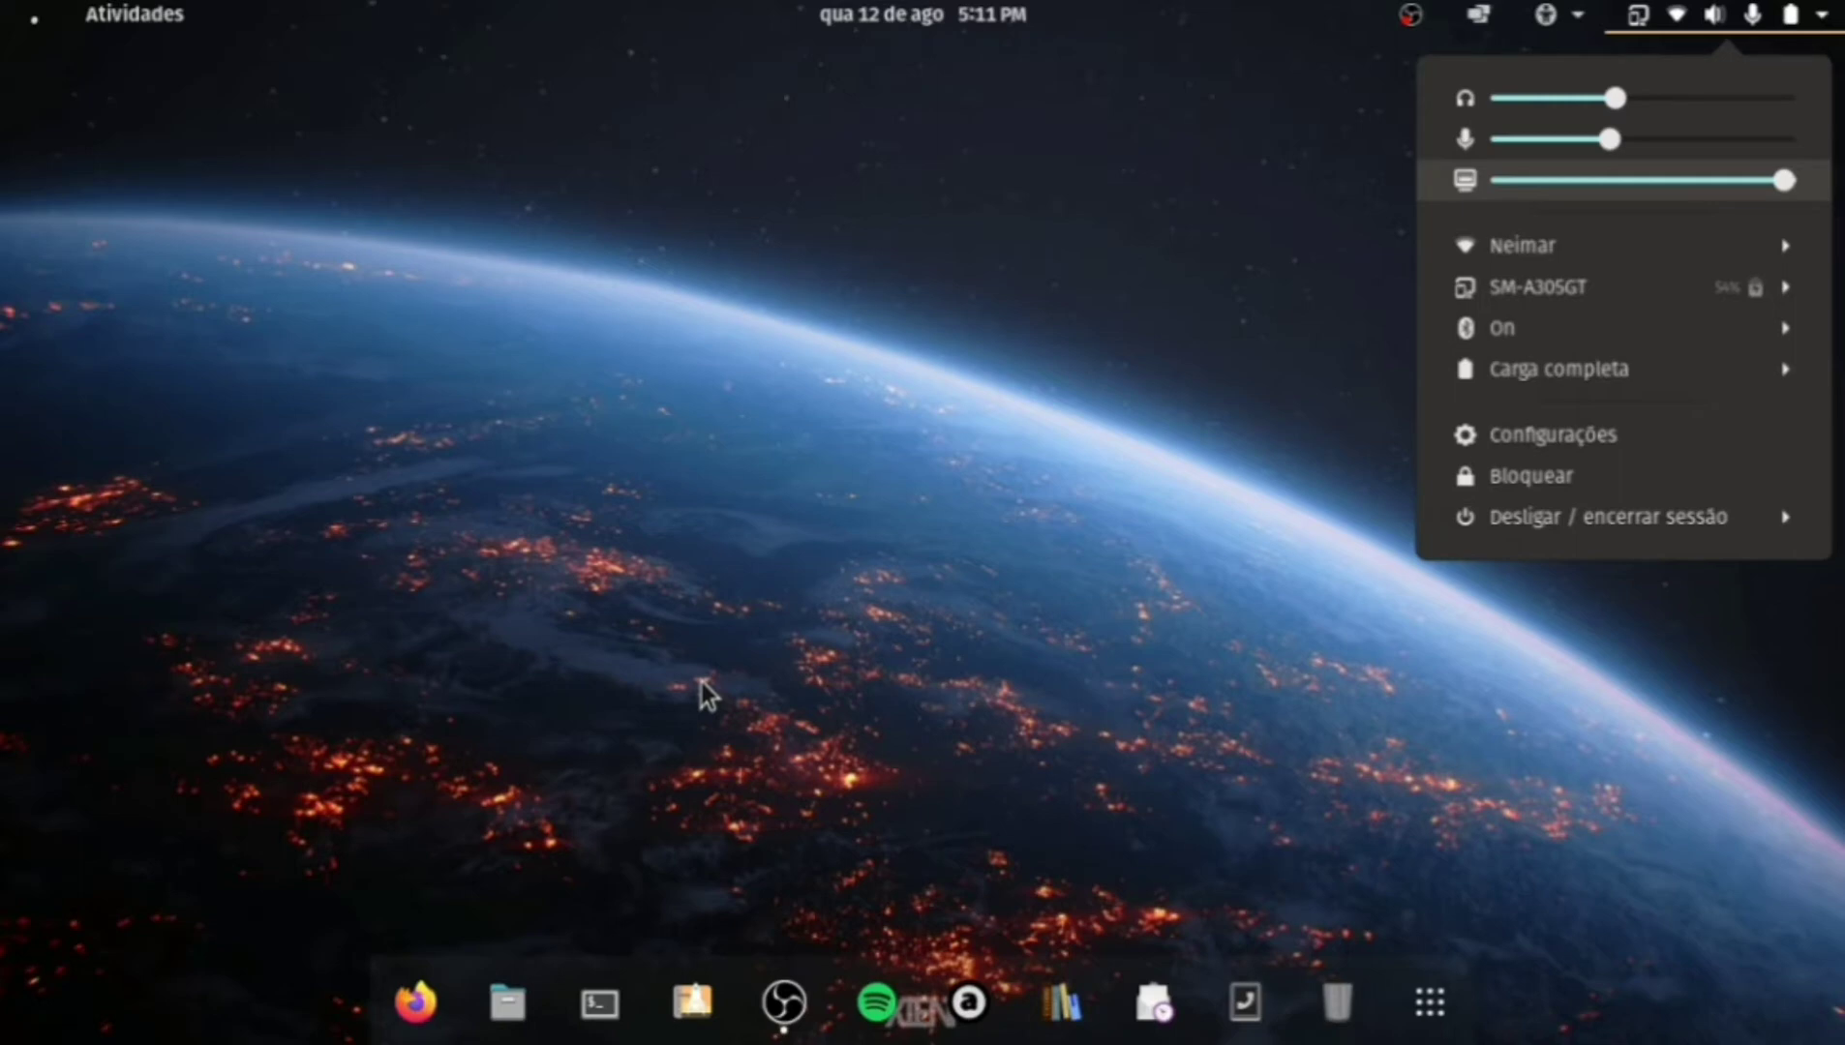
pyautogui.press('Down')
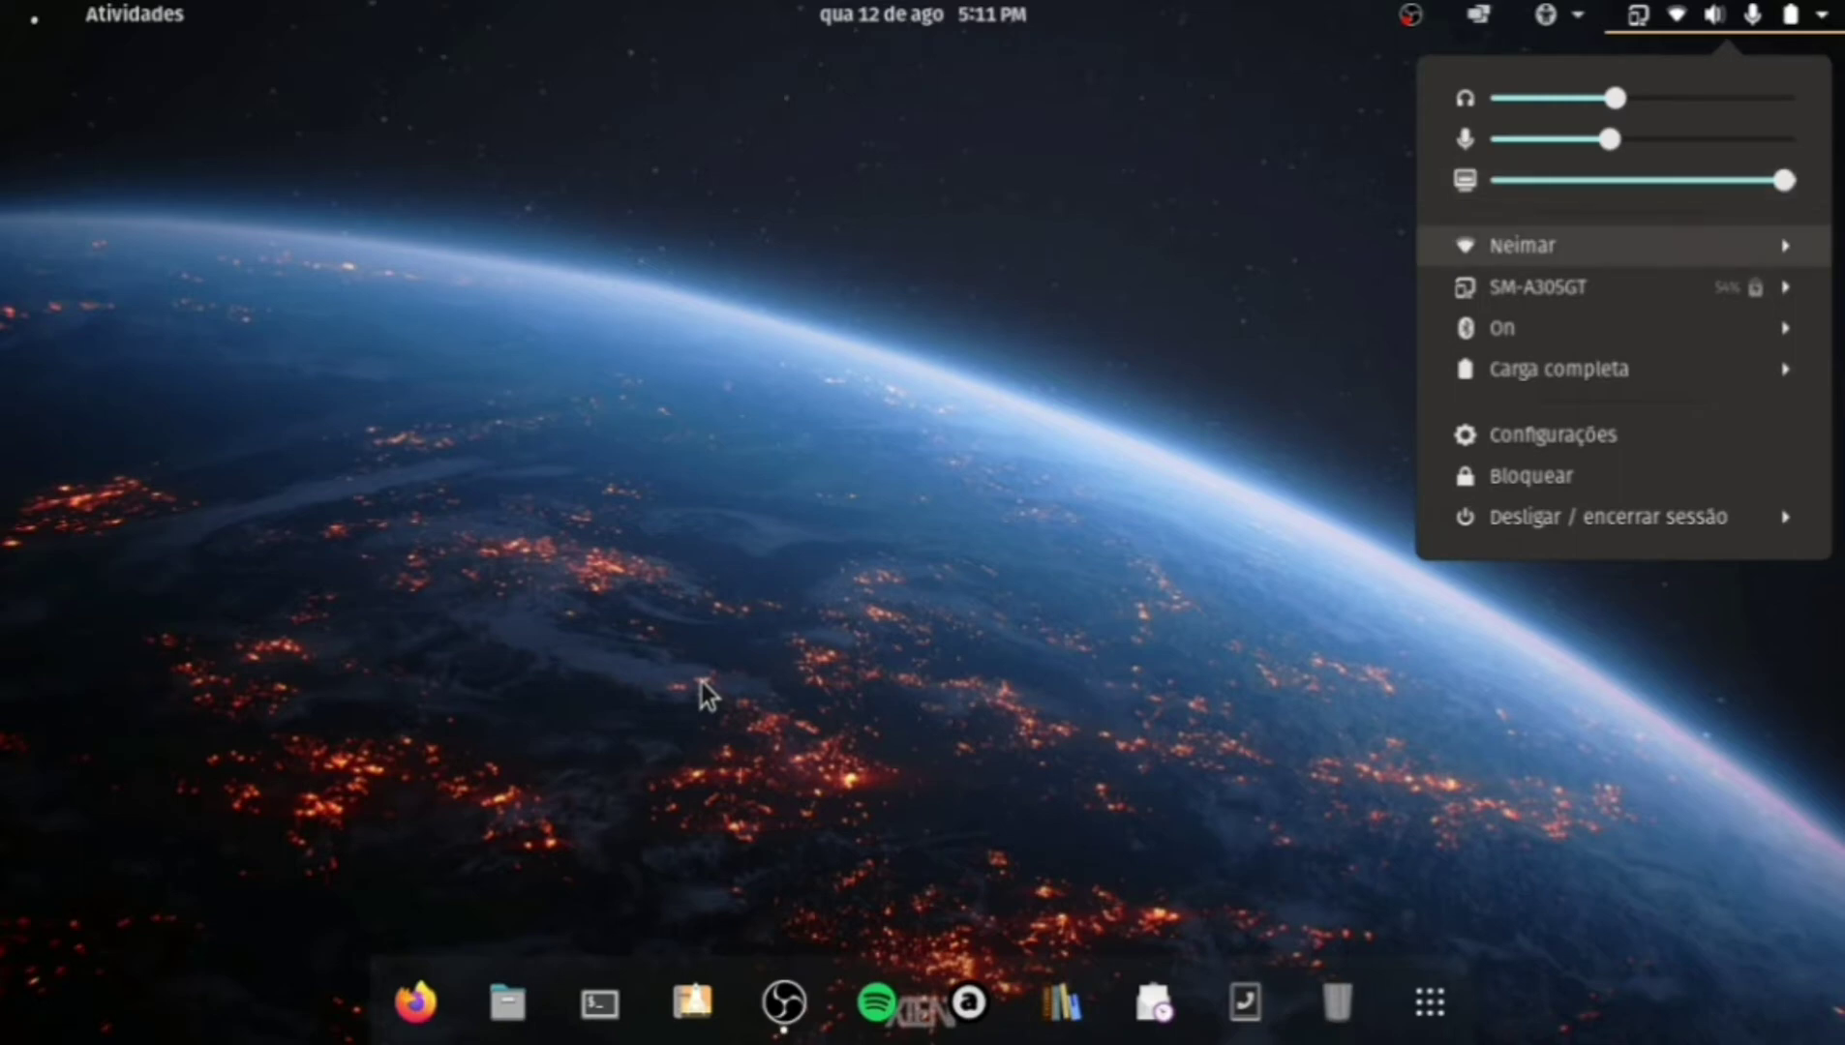
pyautogui.press('Down')
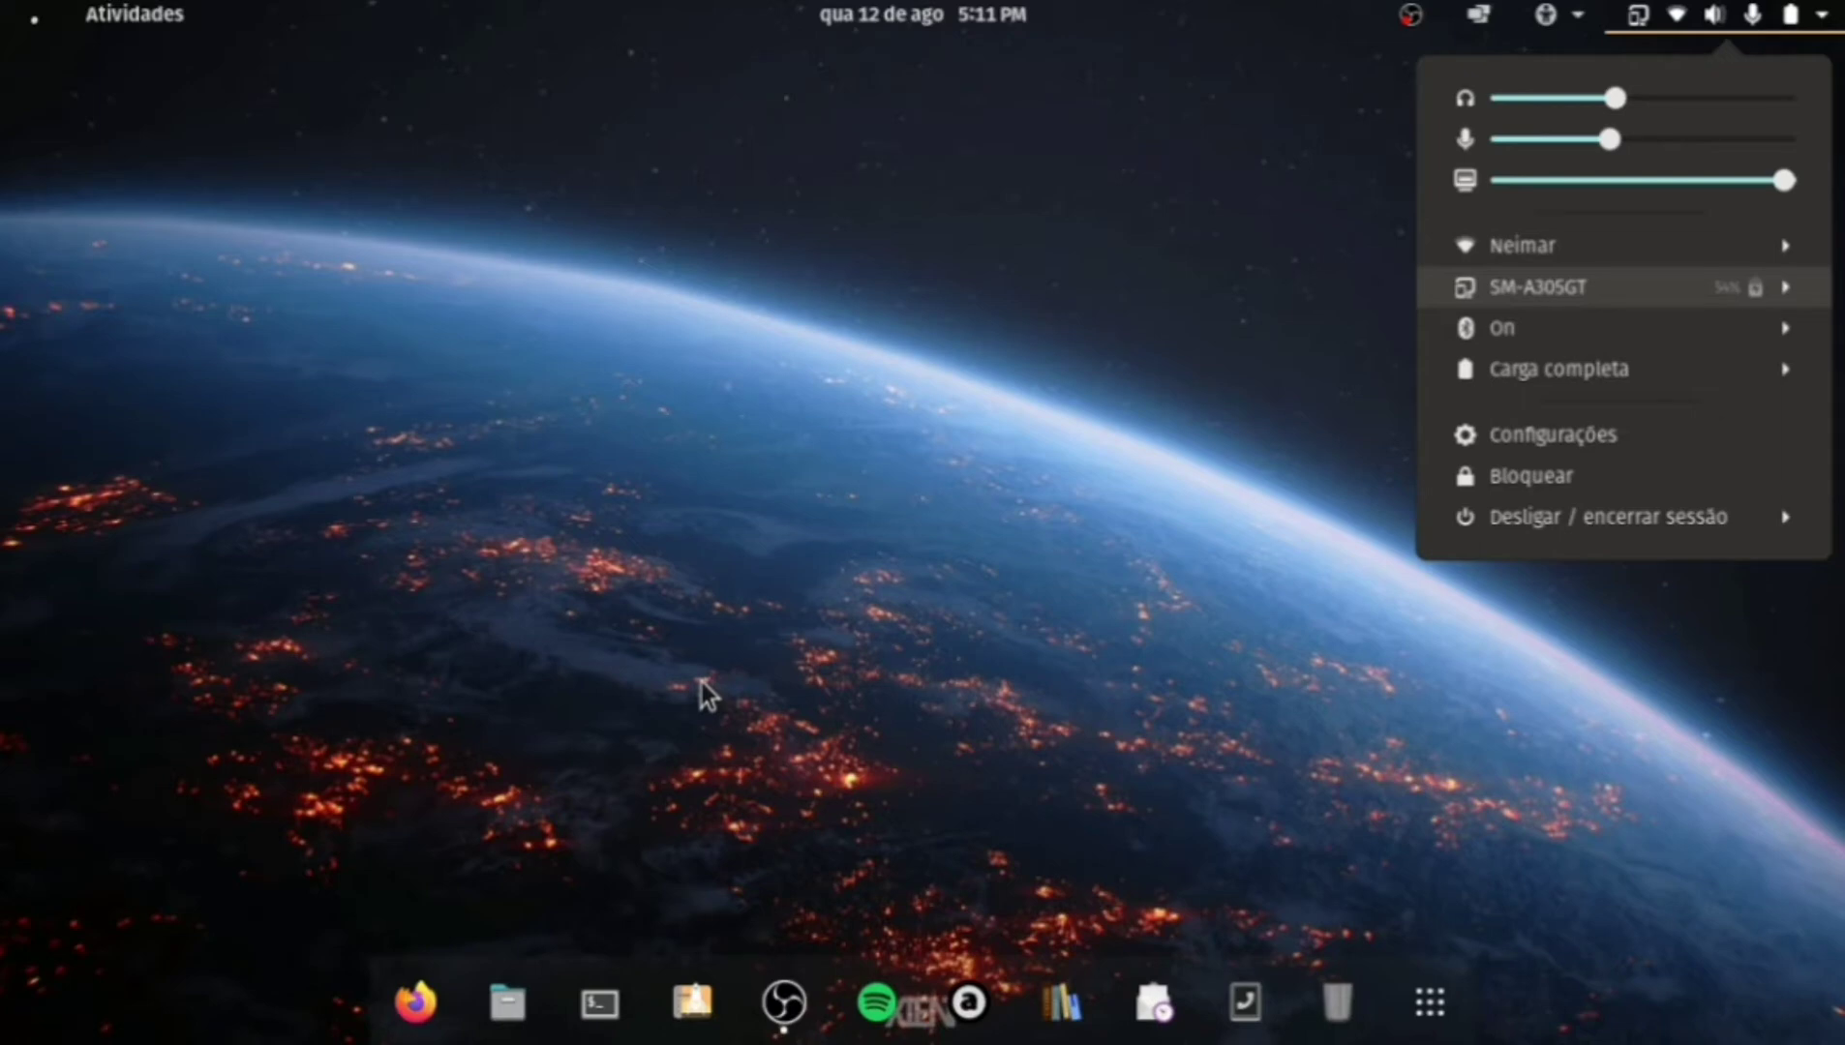
pyautogui.press('Down')
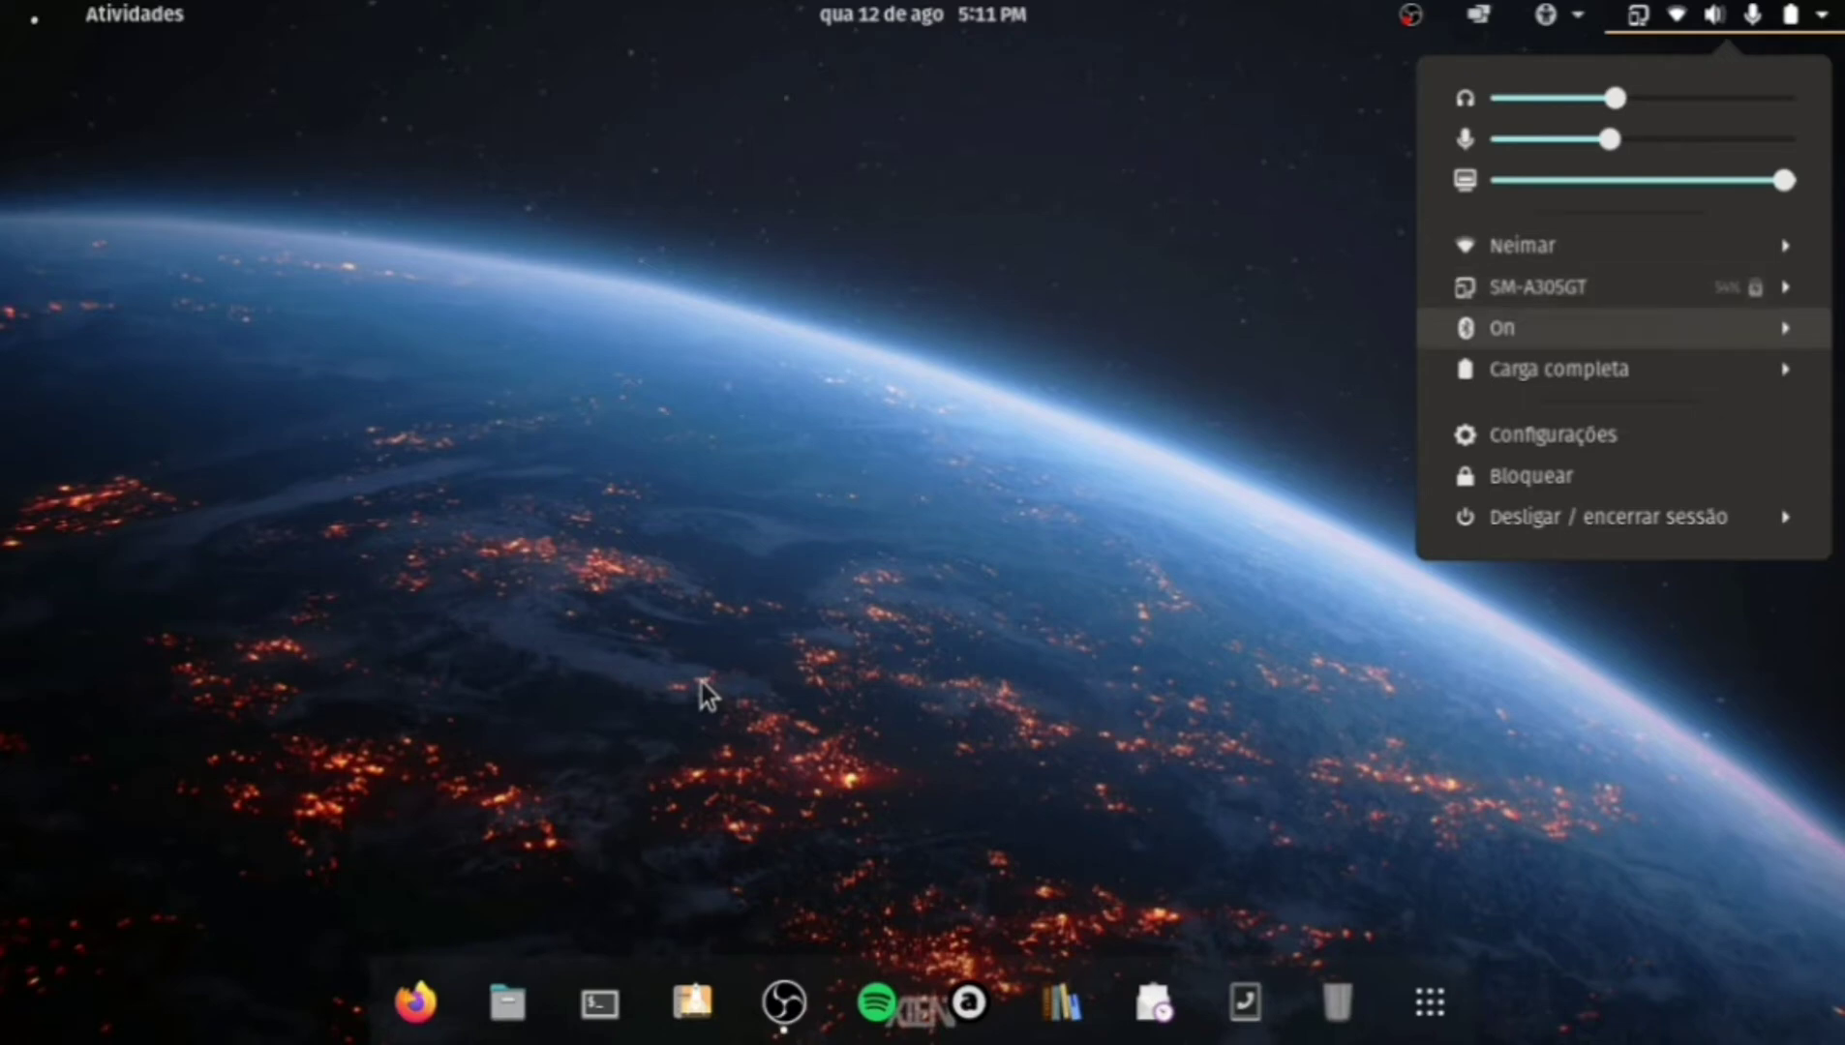
pyautogui.press('Up')
pyautogui.press('Right')
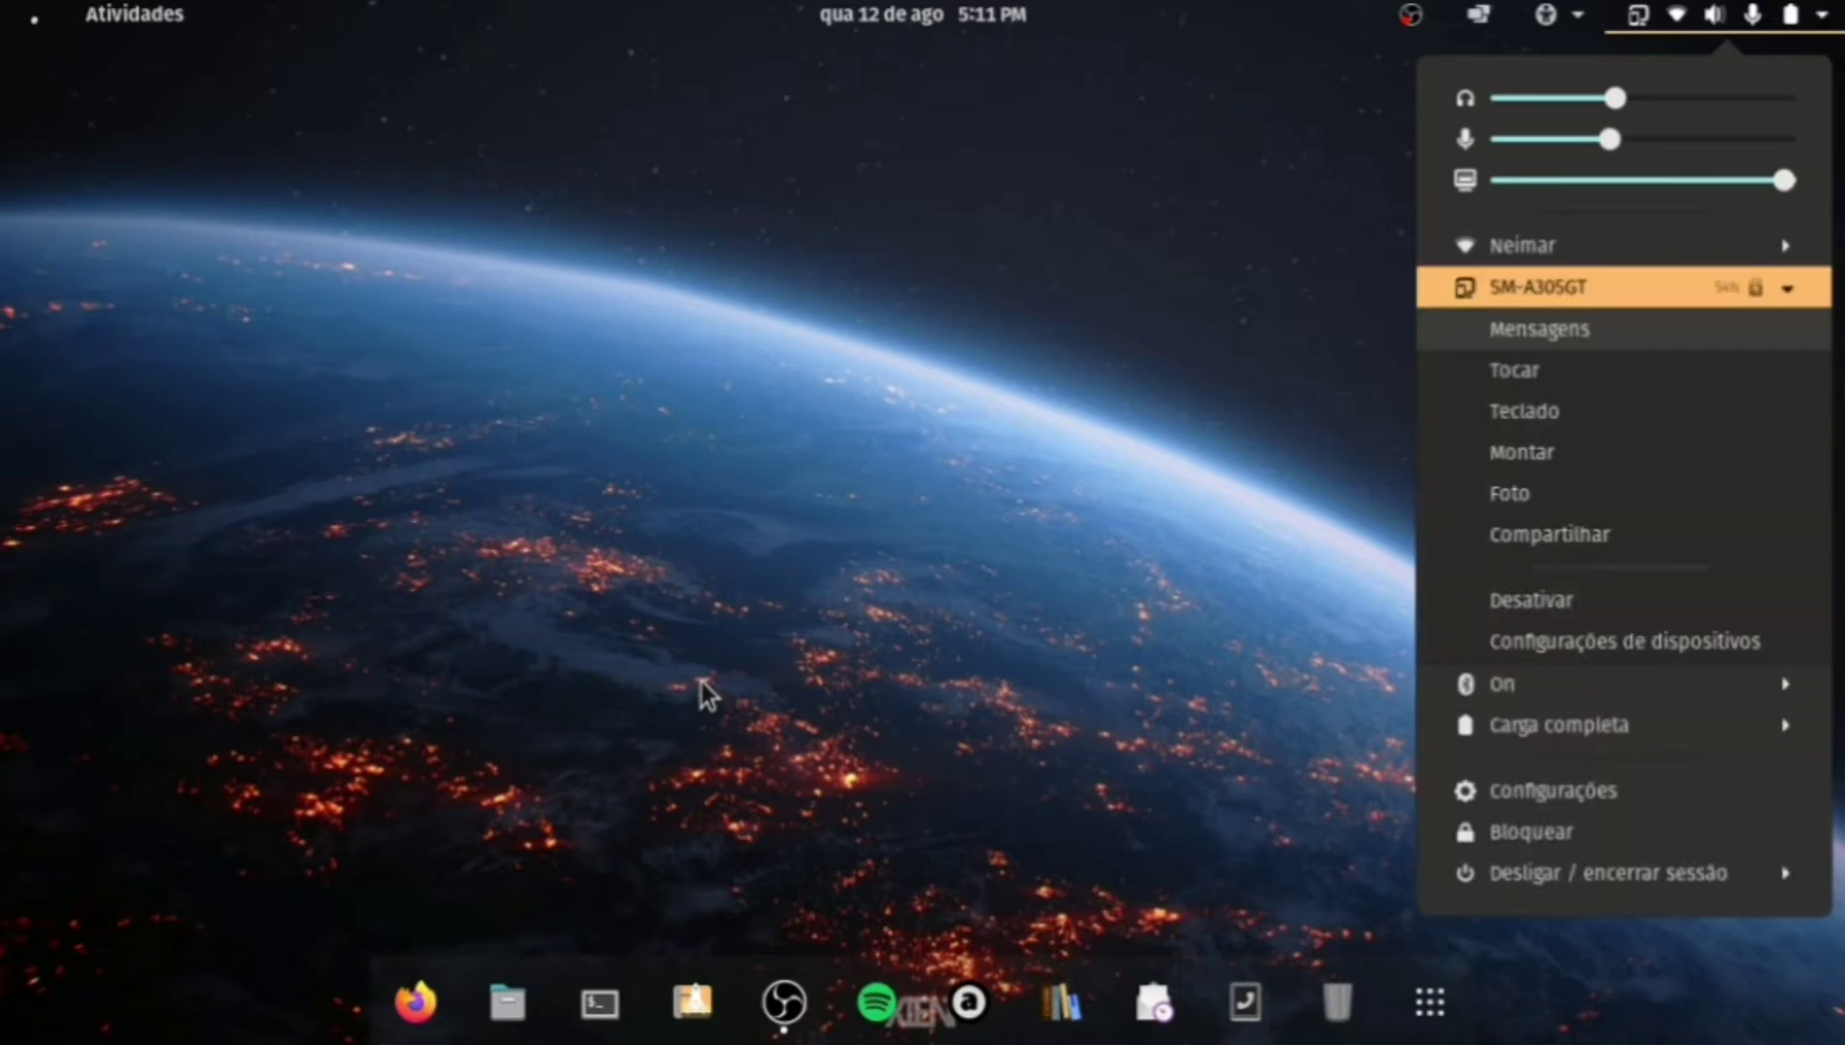
pyautogui.press('Down')
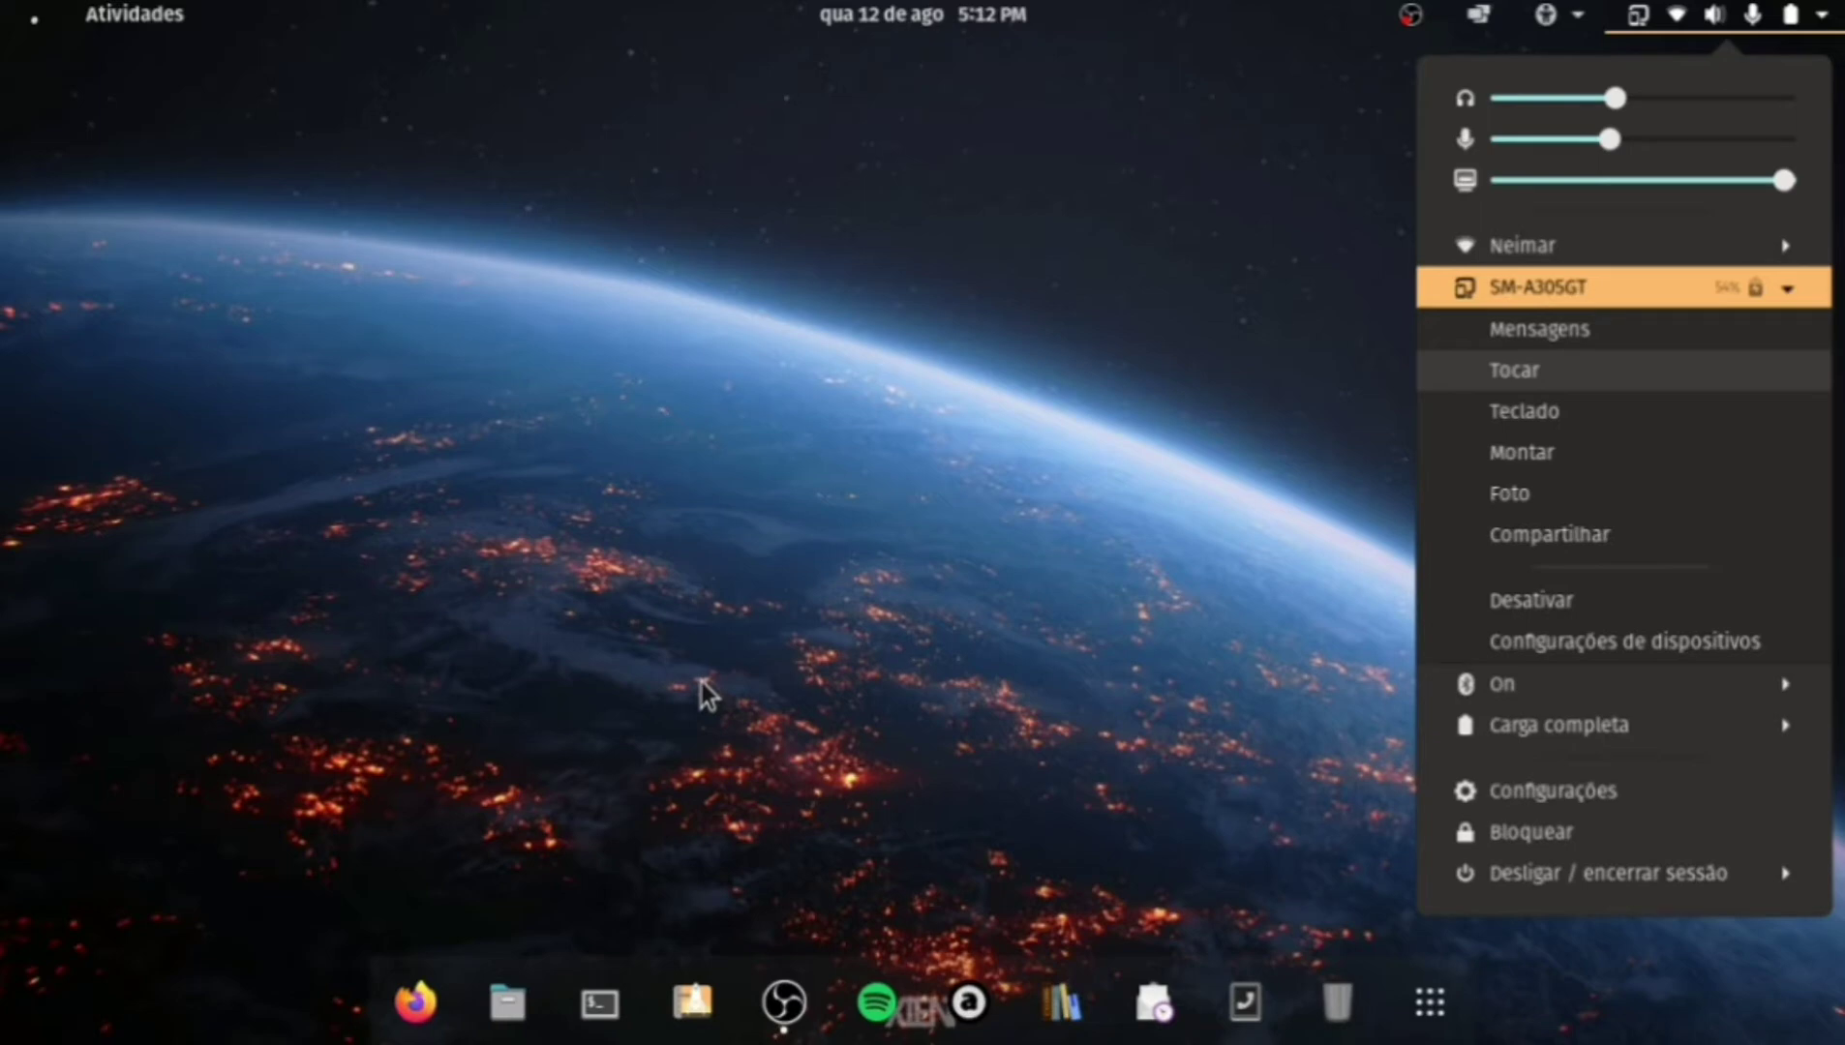
pyautogui.press('Escape')
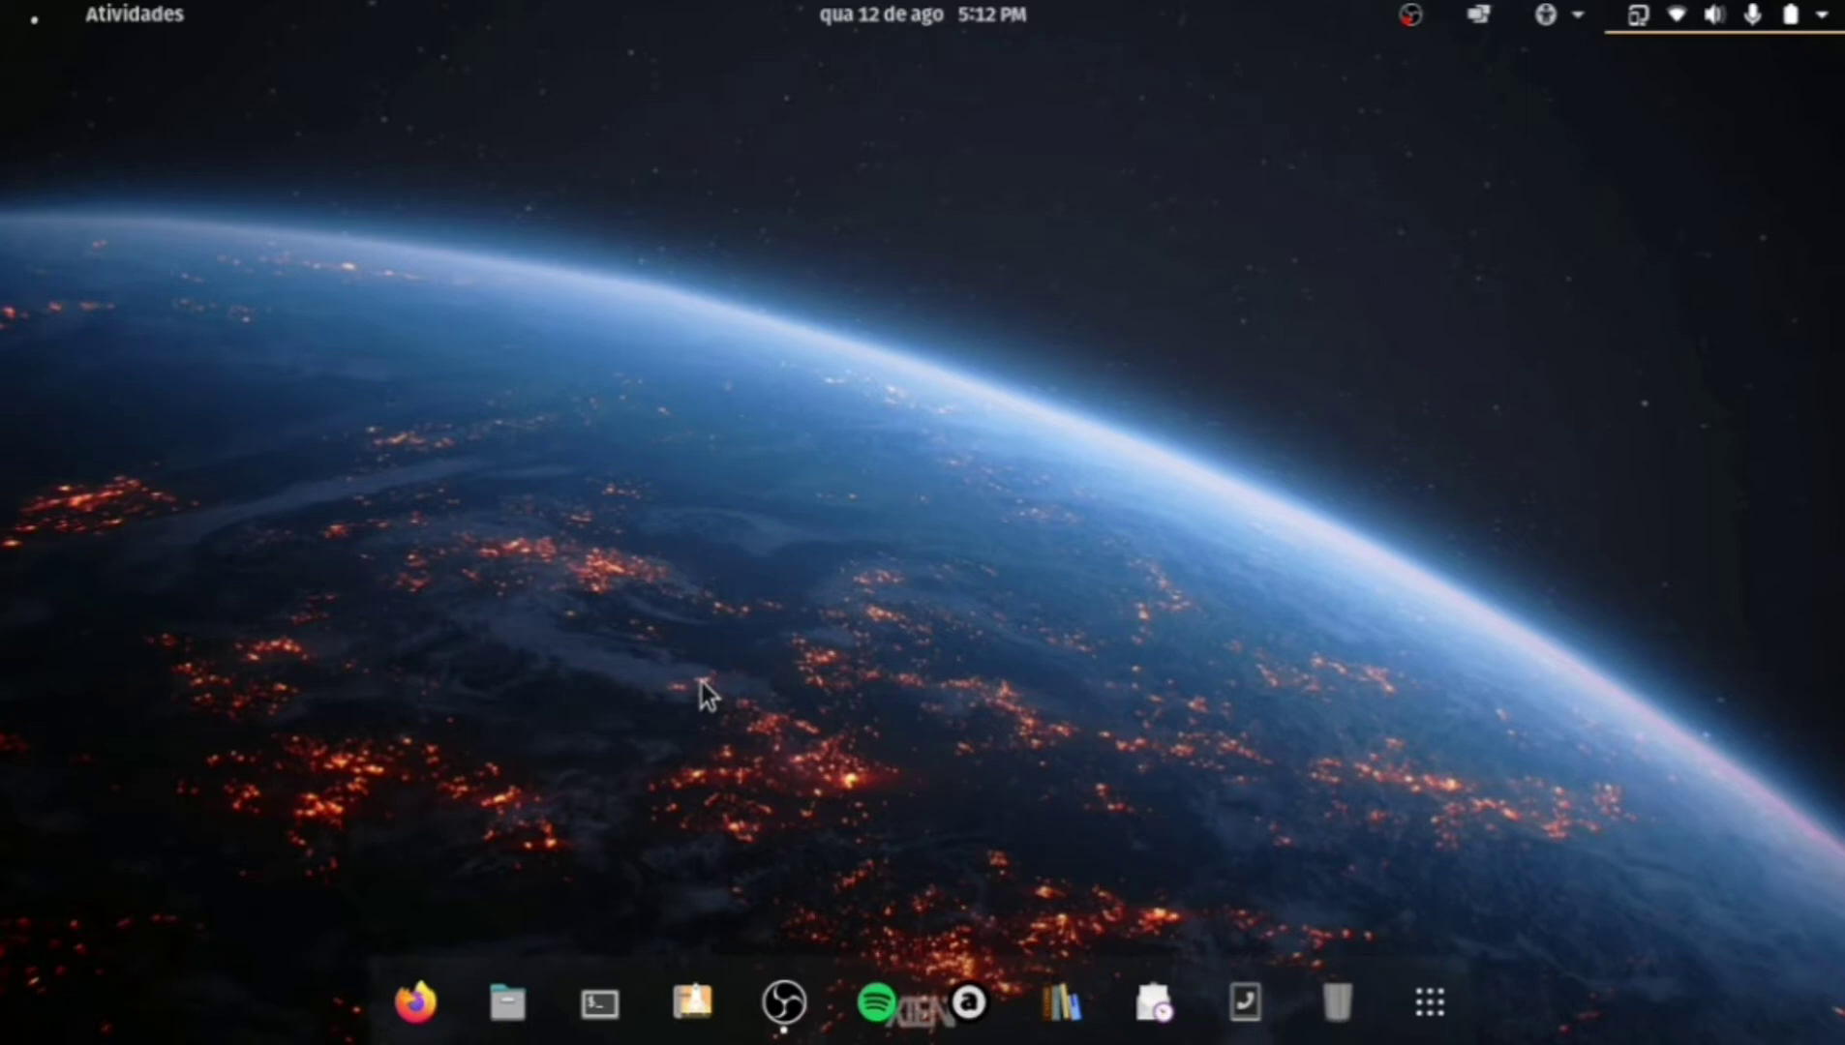
# Reopen the system controls and expand the actions of the SM-A305GT phone.
pyautogui.press('Right')
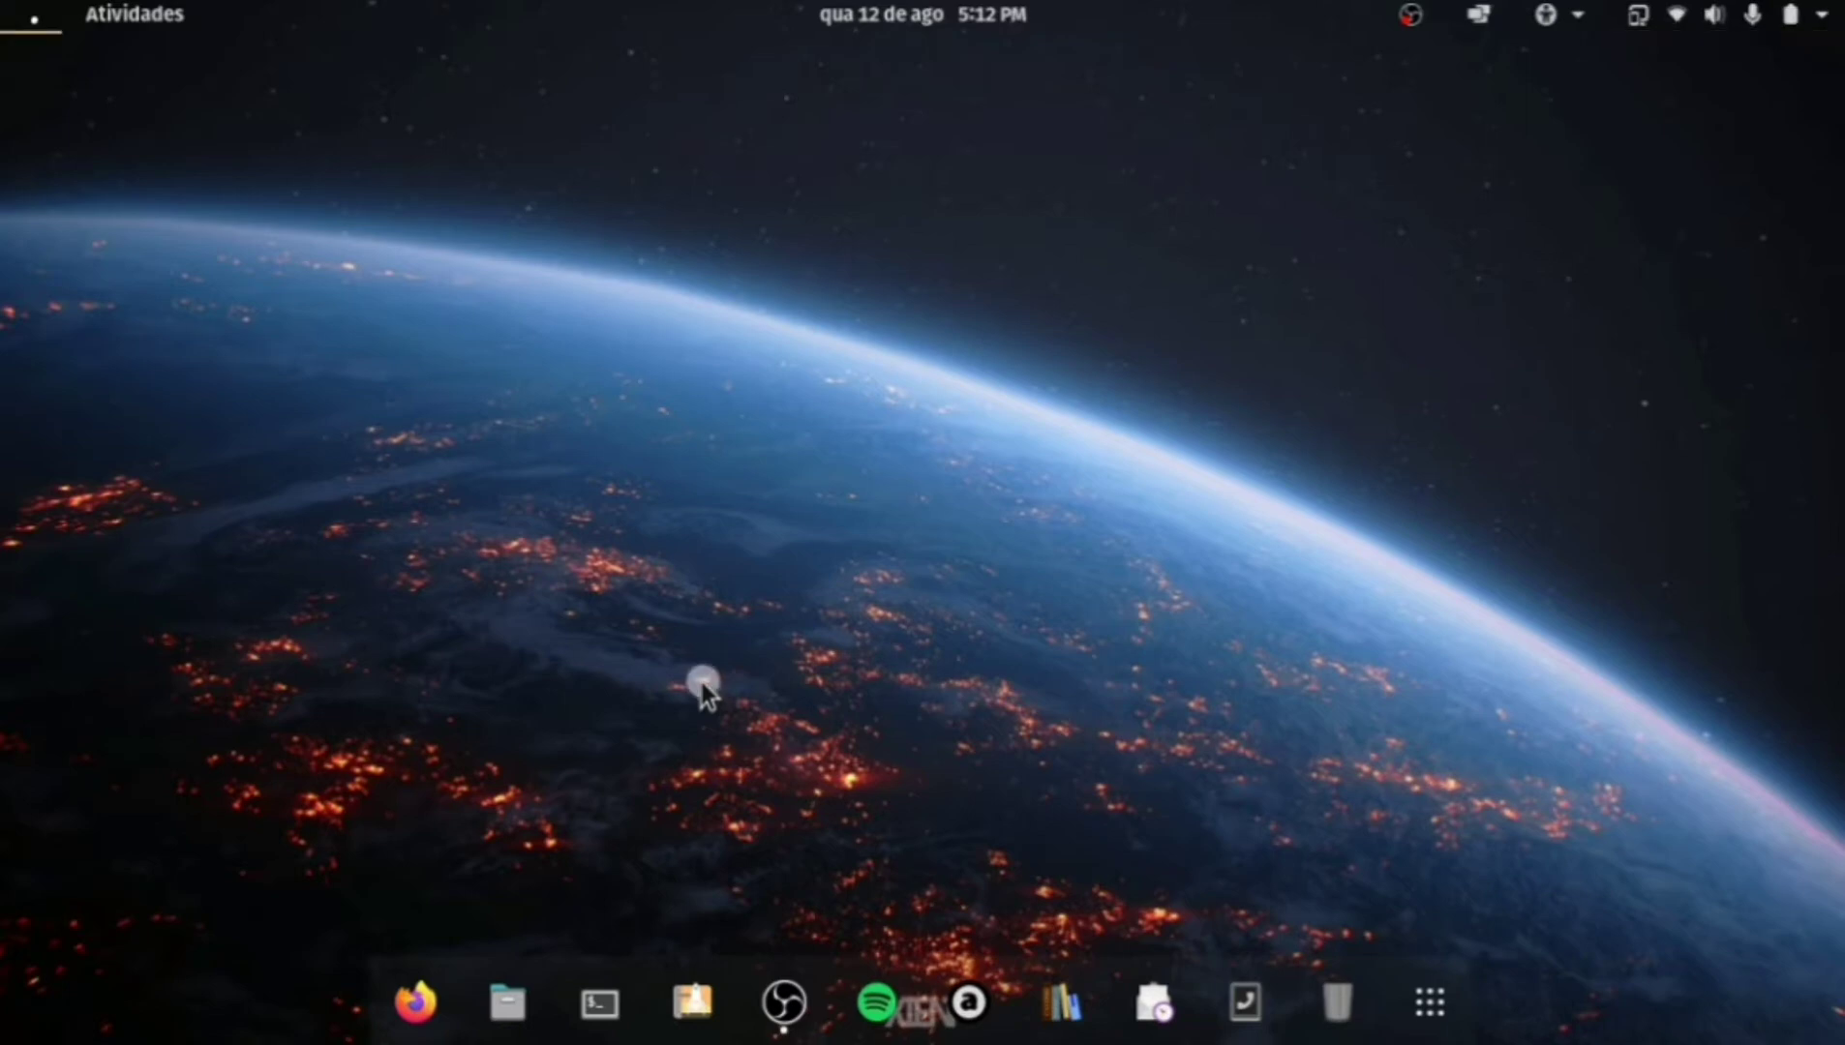
pyautogui.press('Right')
pyautogui.press('Right')
pyautogui.press('Right')
pyautogui.press('Right')
pyautogui.press('Right')
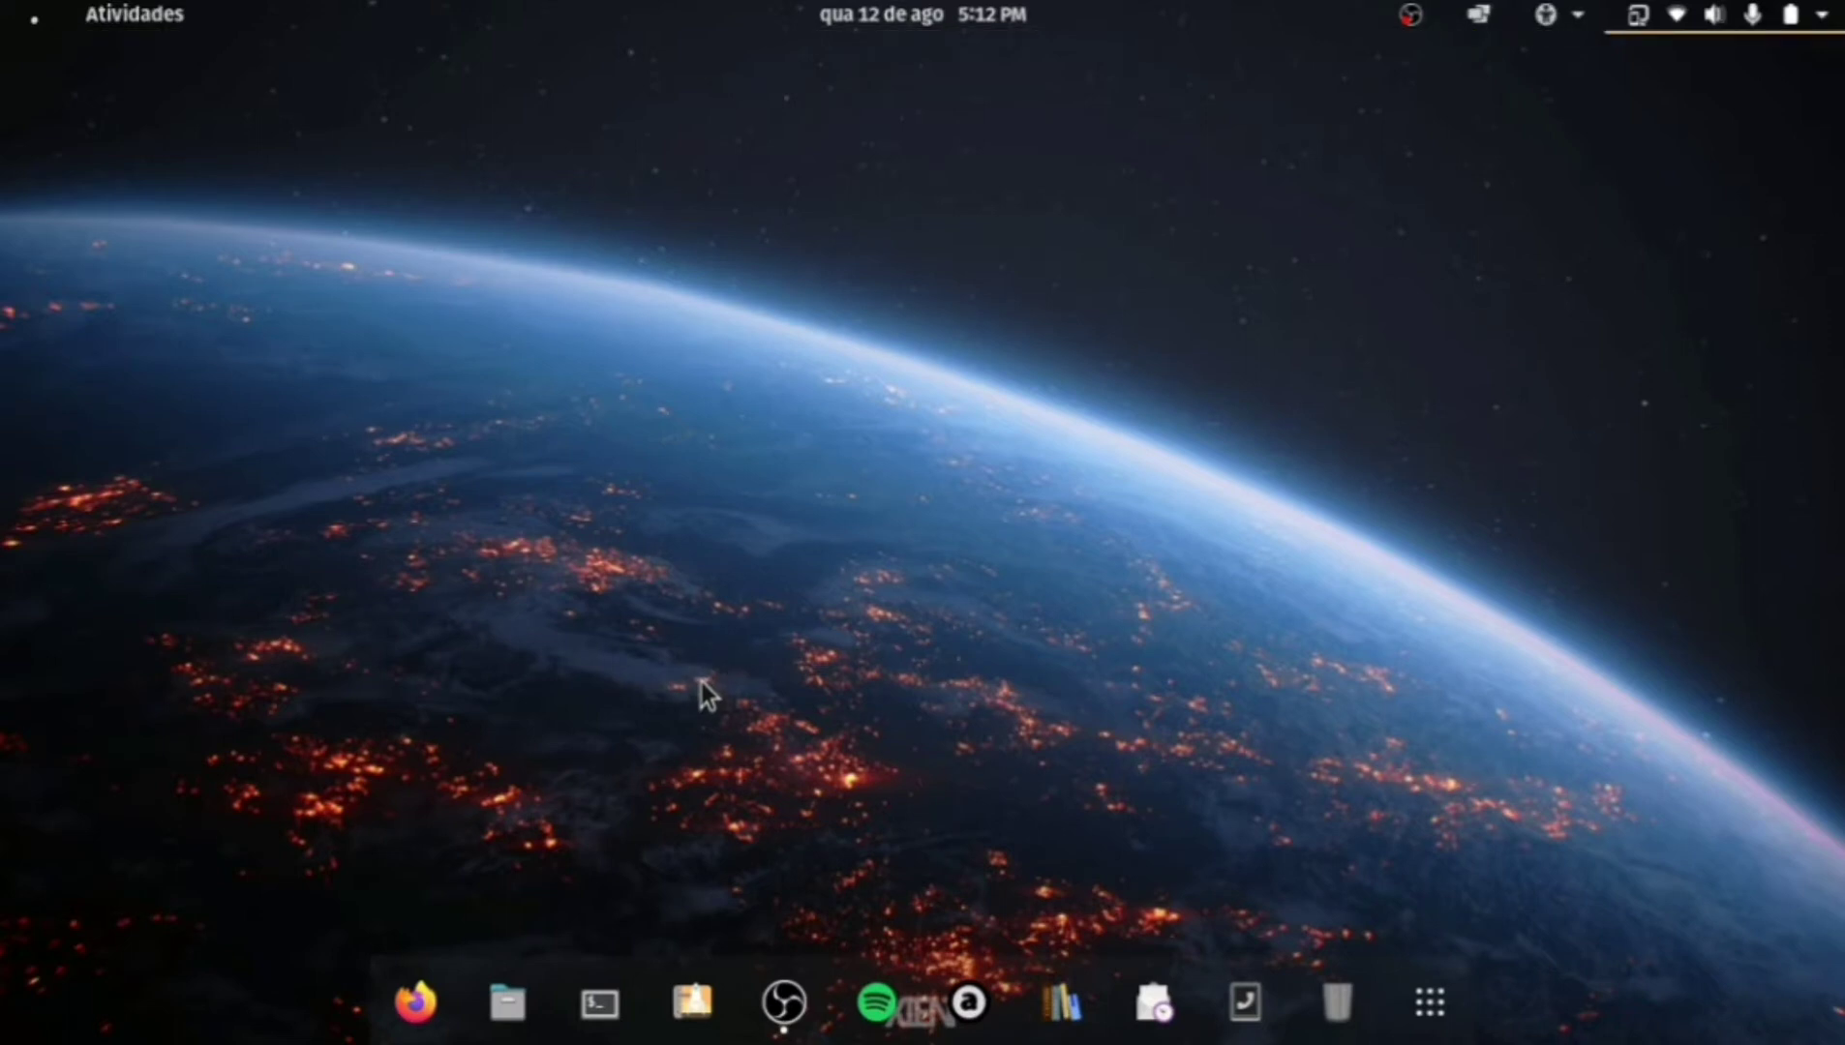
pyautogui.press('Return')
pyautogui.press('Down')
pyautogui.press('Down')
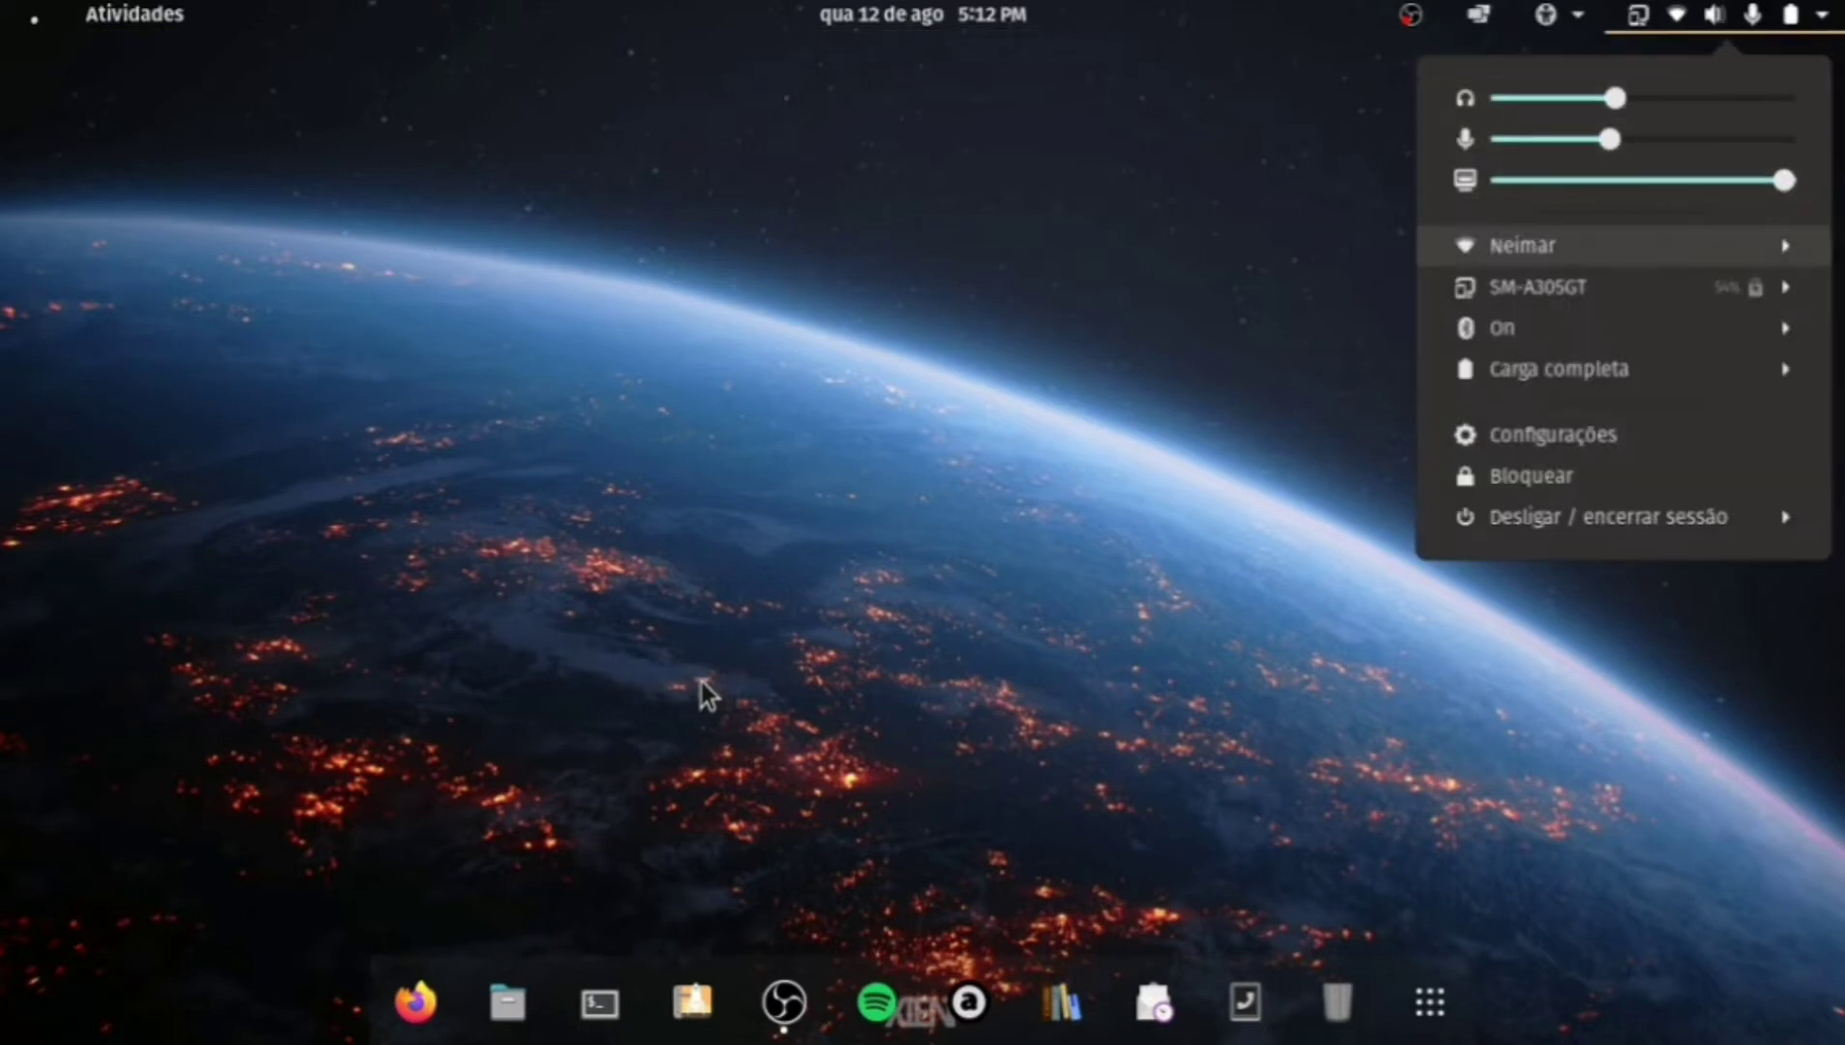
pyautogui.press('Down')
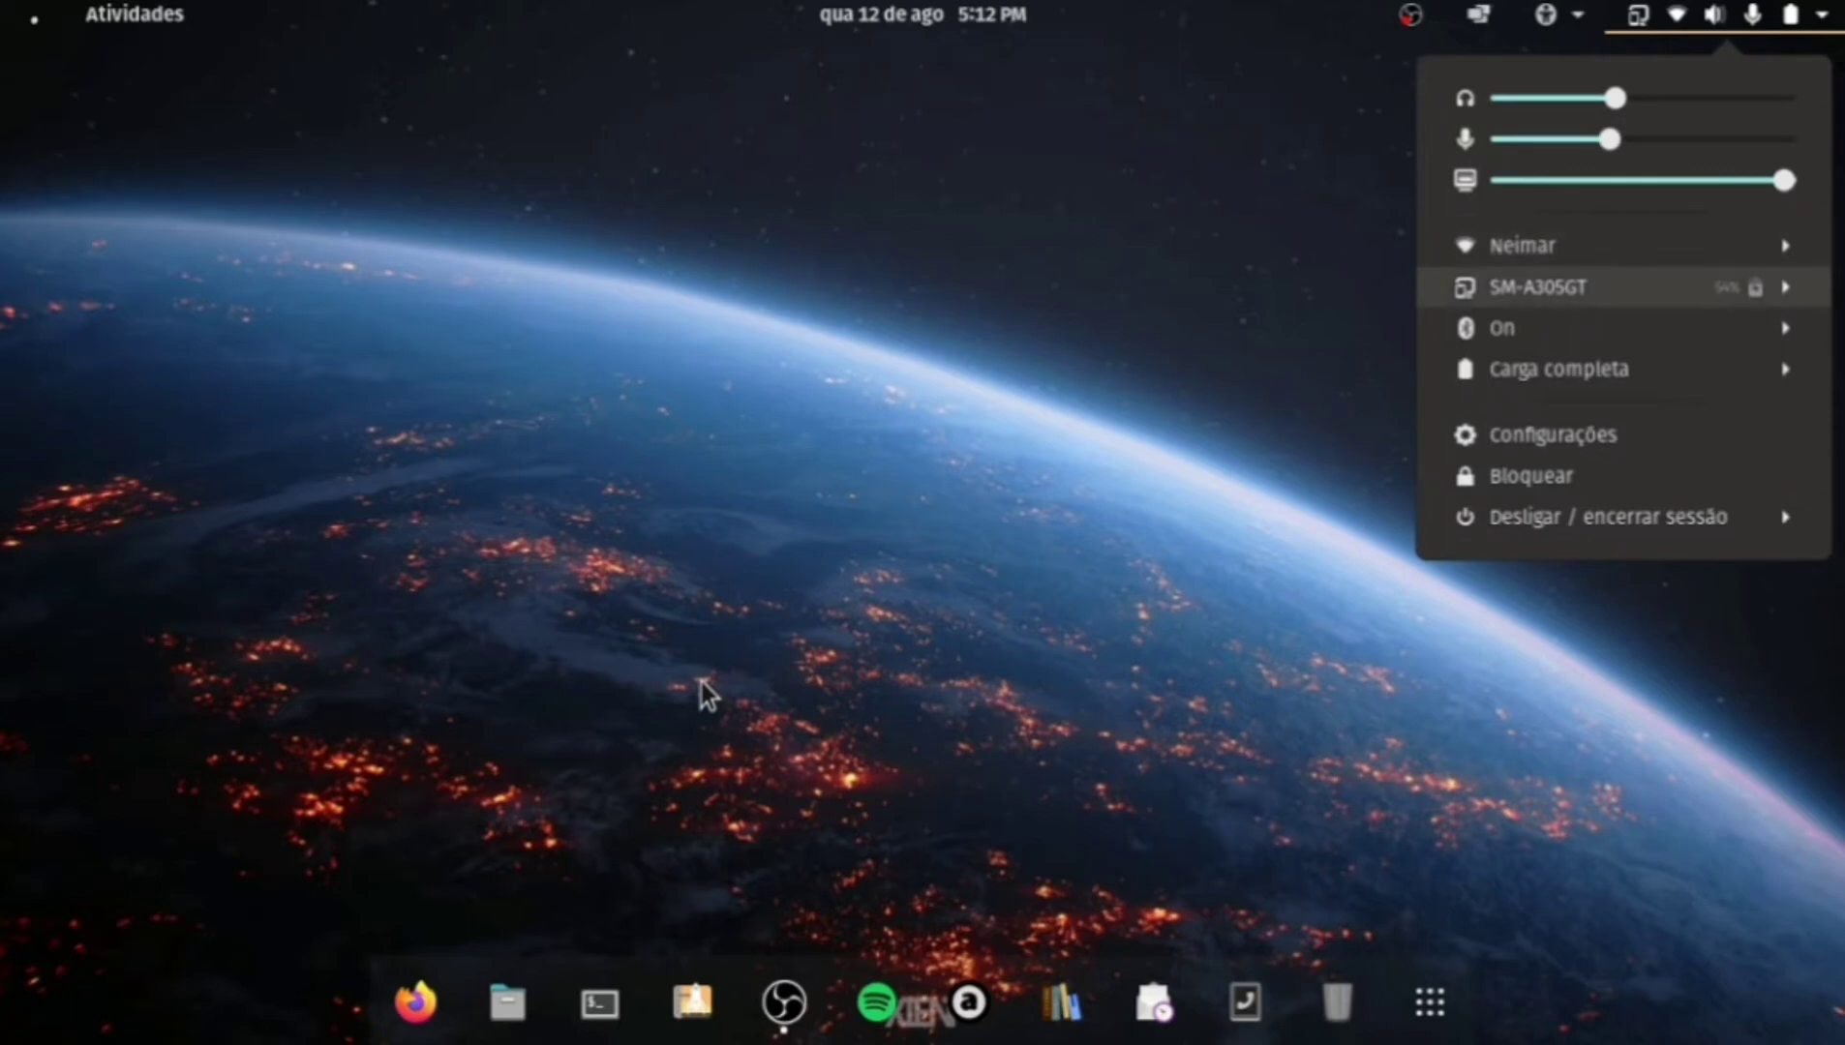
pyautogui.press('Right')
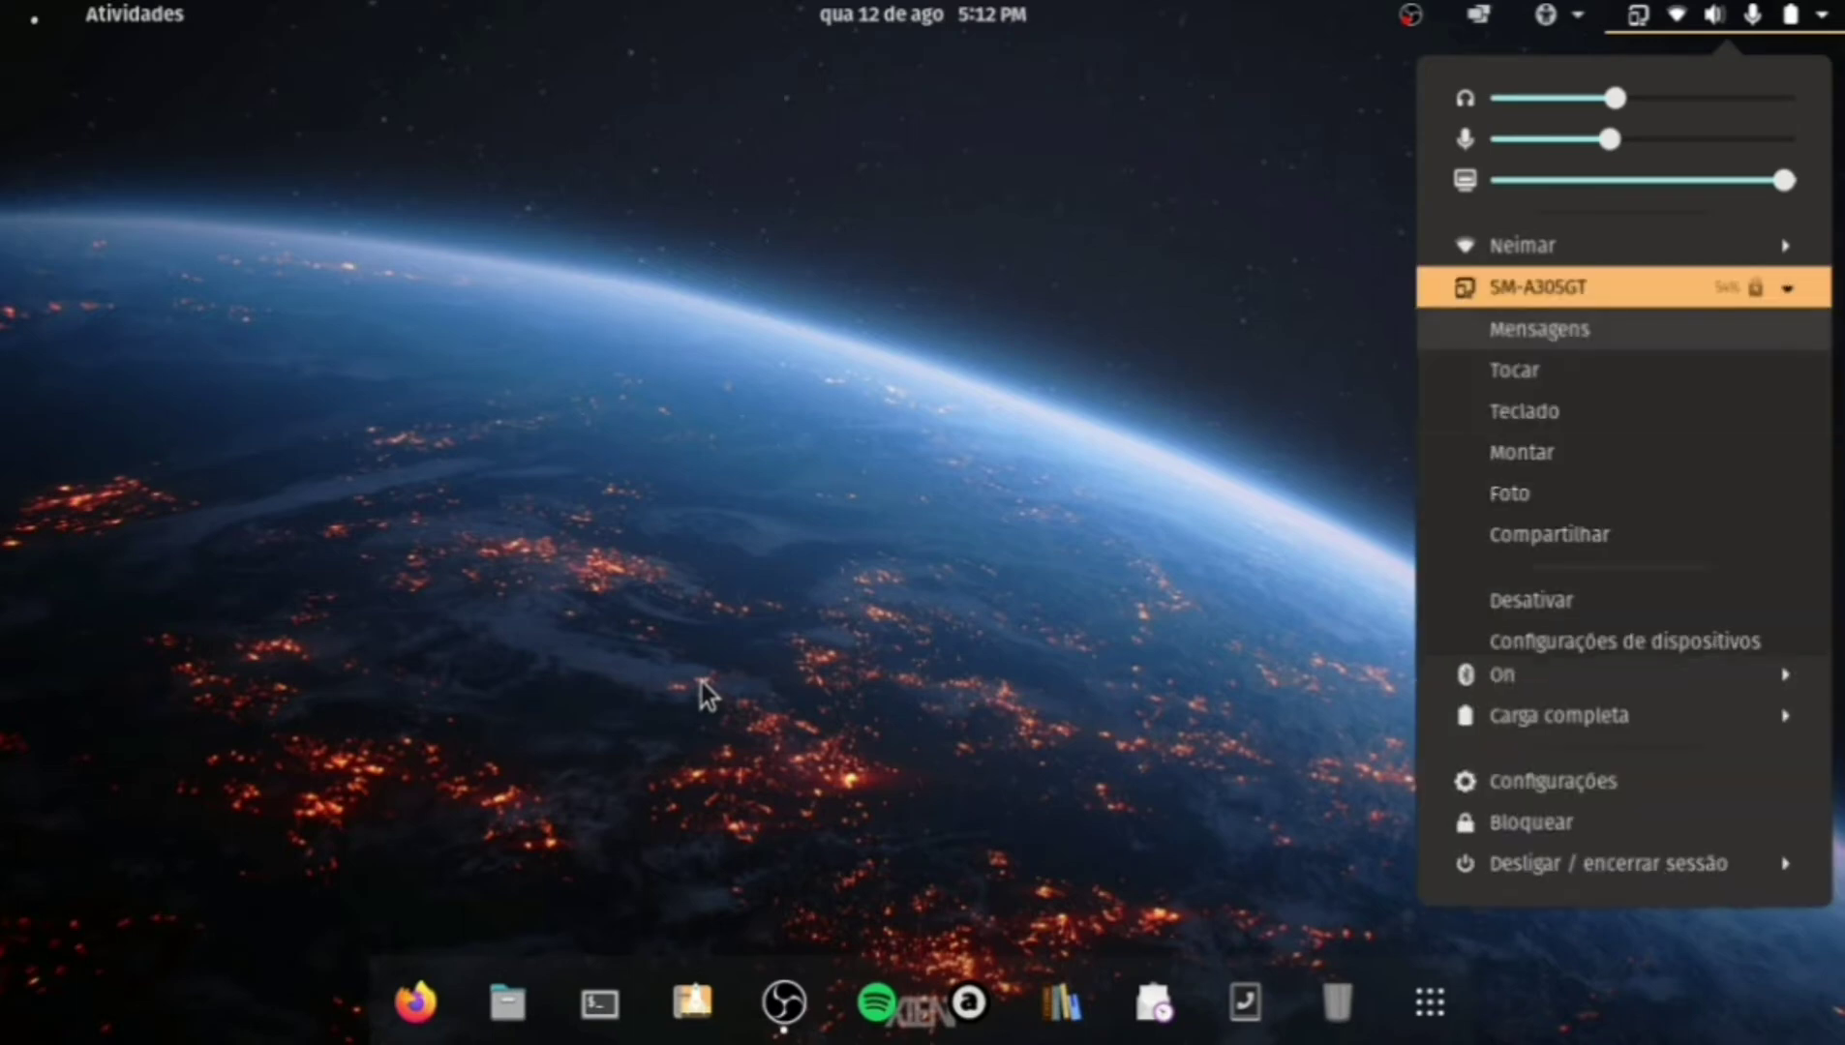
# Go through the phone's actions from Tocar to Desativar, and close the system controls.
pyautogui.press('Down')
pyautogui.press('Down')
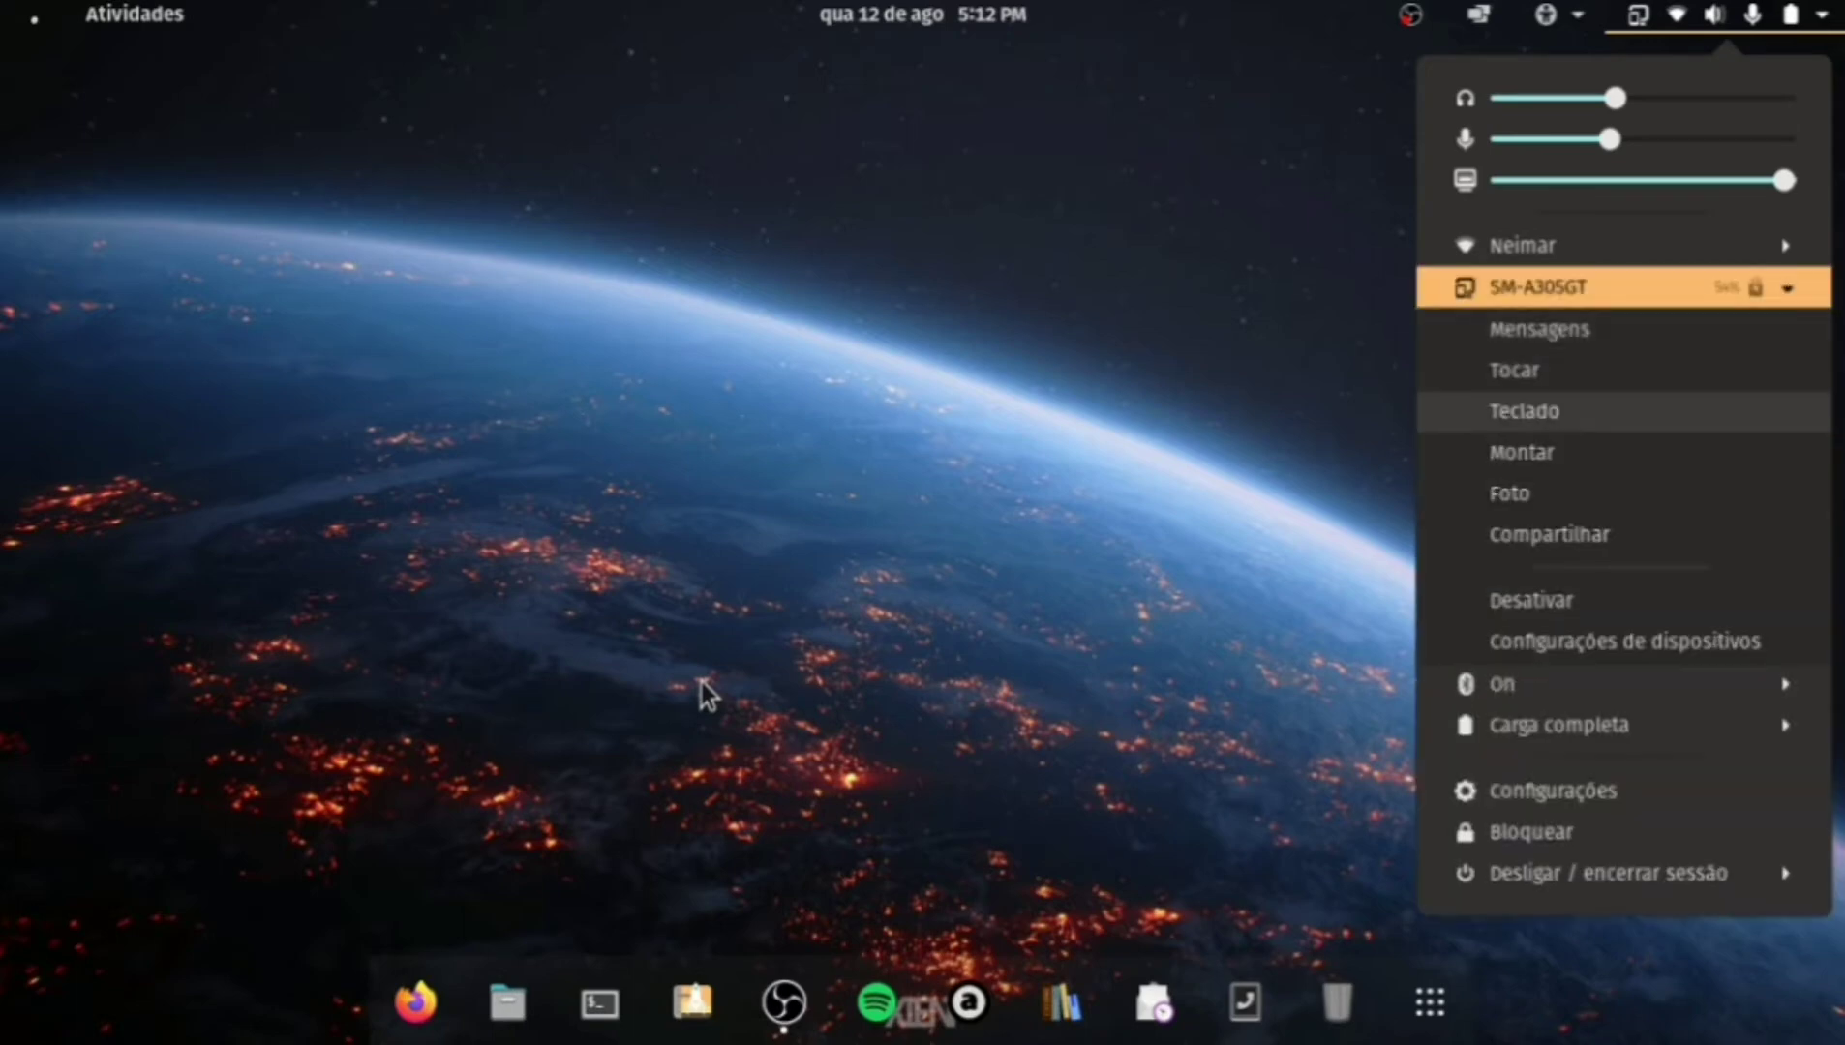
pyautogui.press('Down')
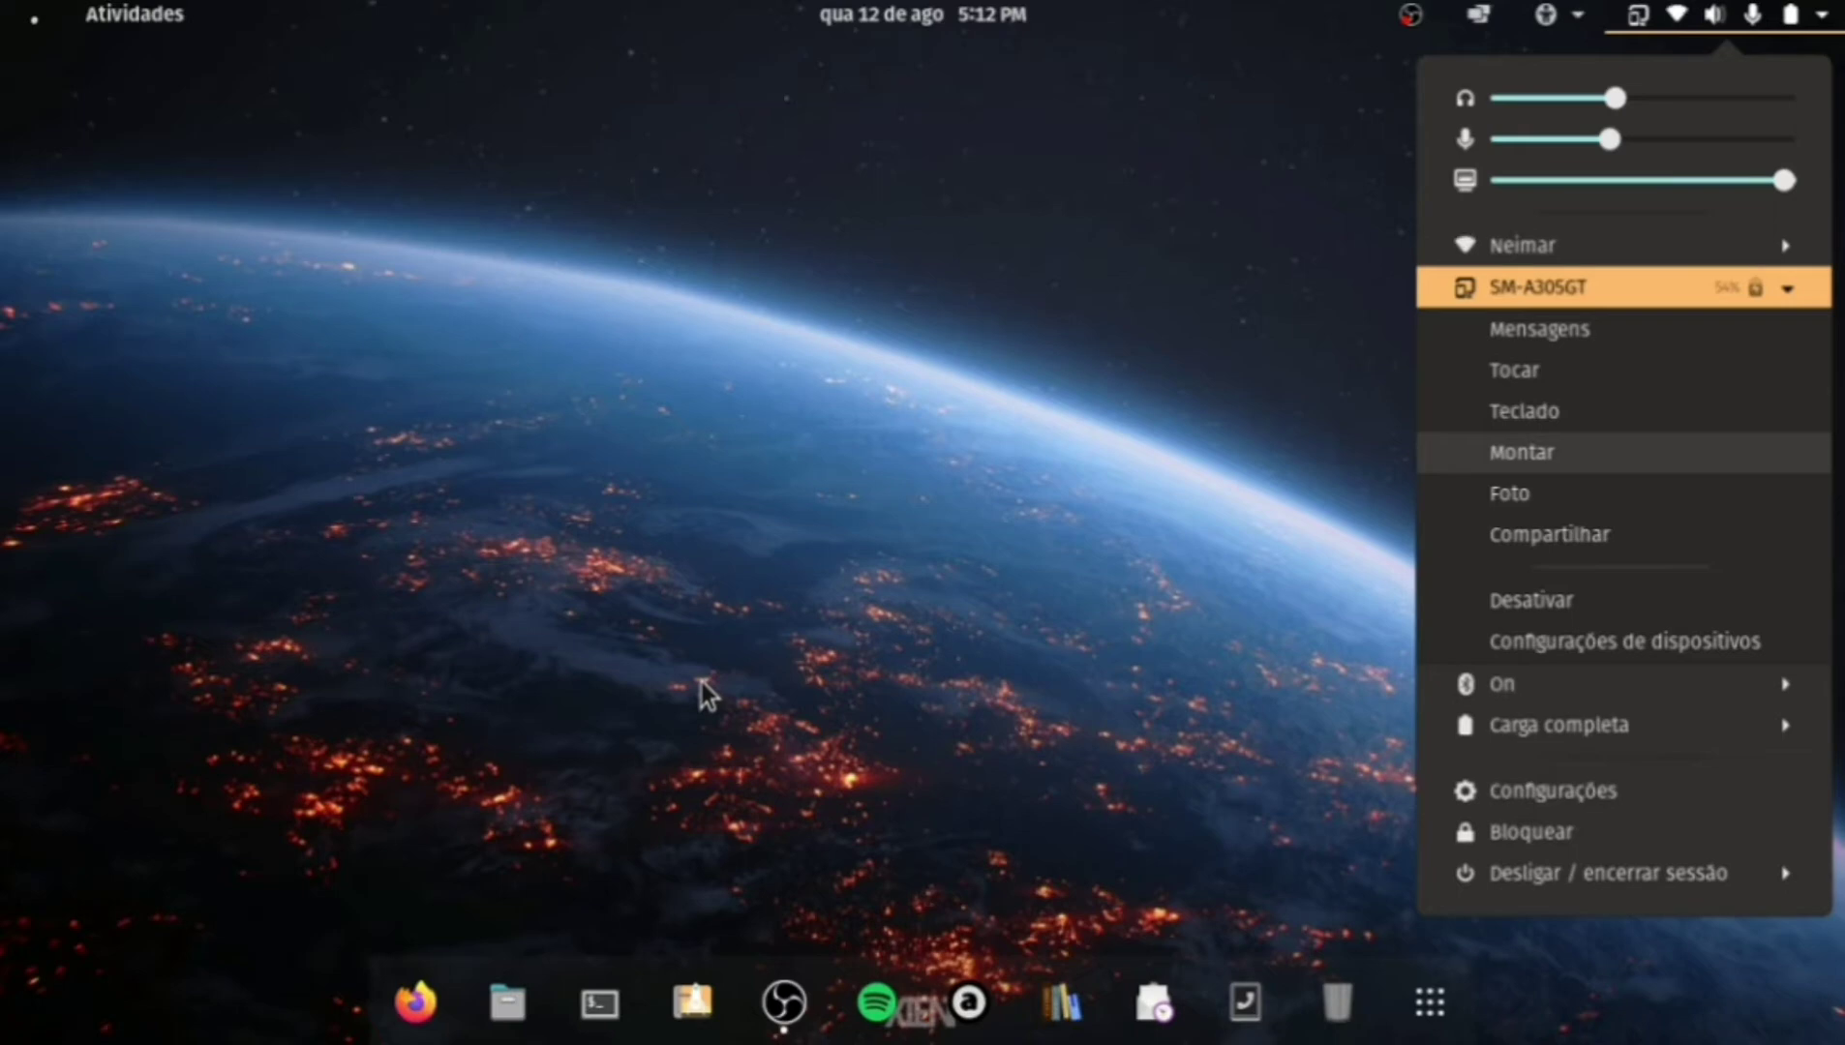
pyautogui.press('Down')
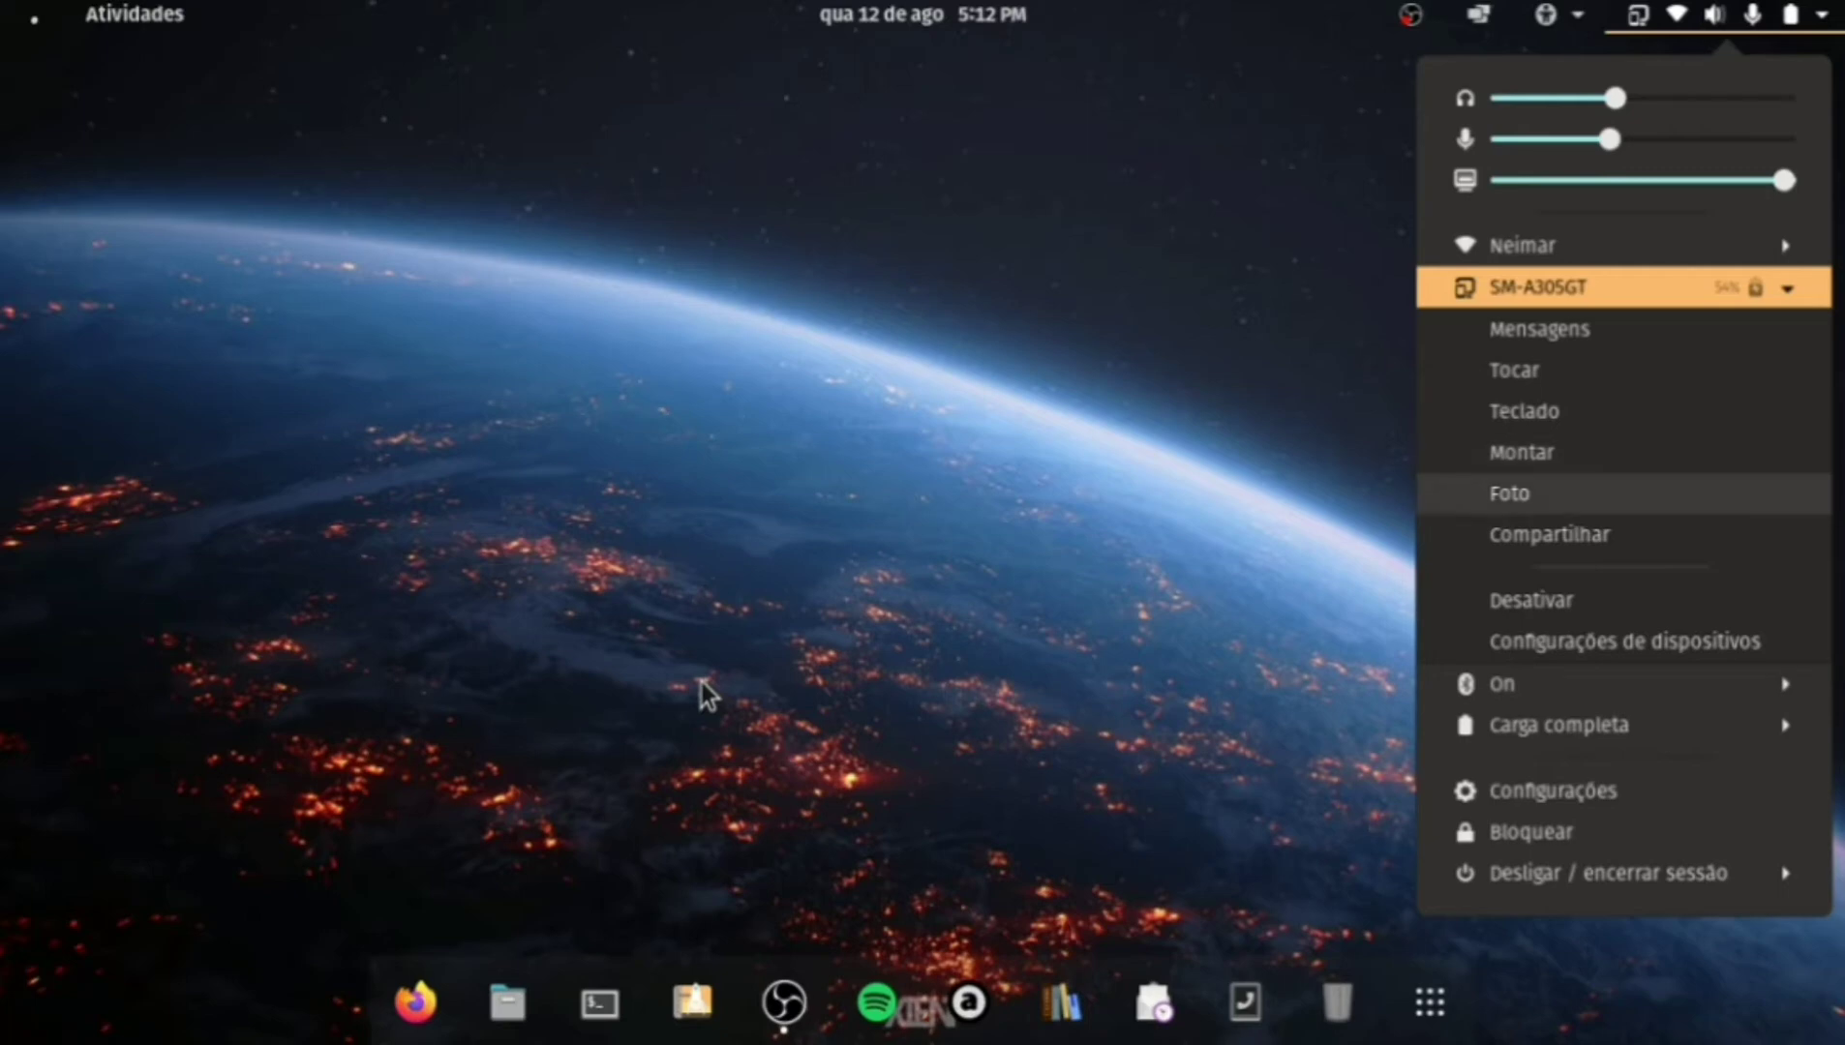
pyautogui.press('Down')
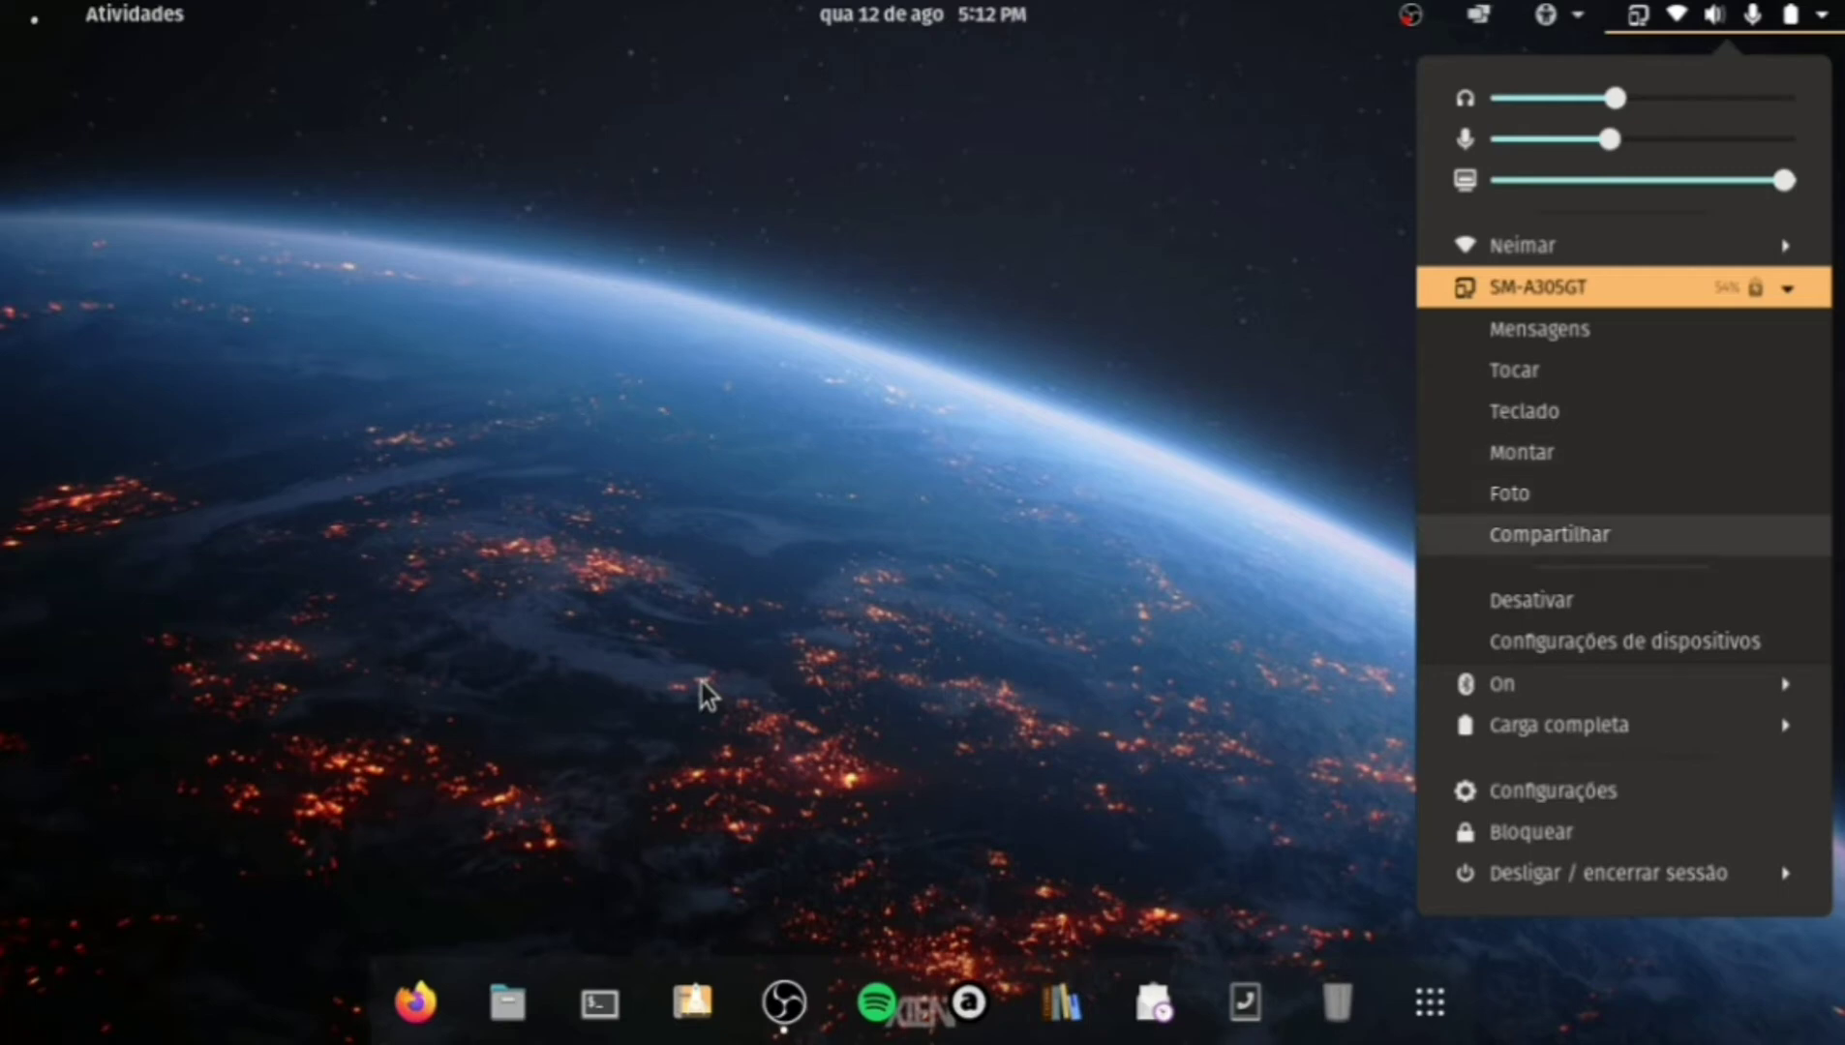
pyautogui.press('Down')
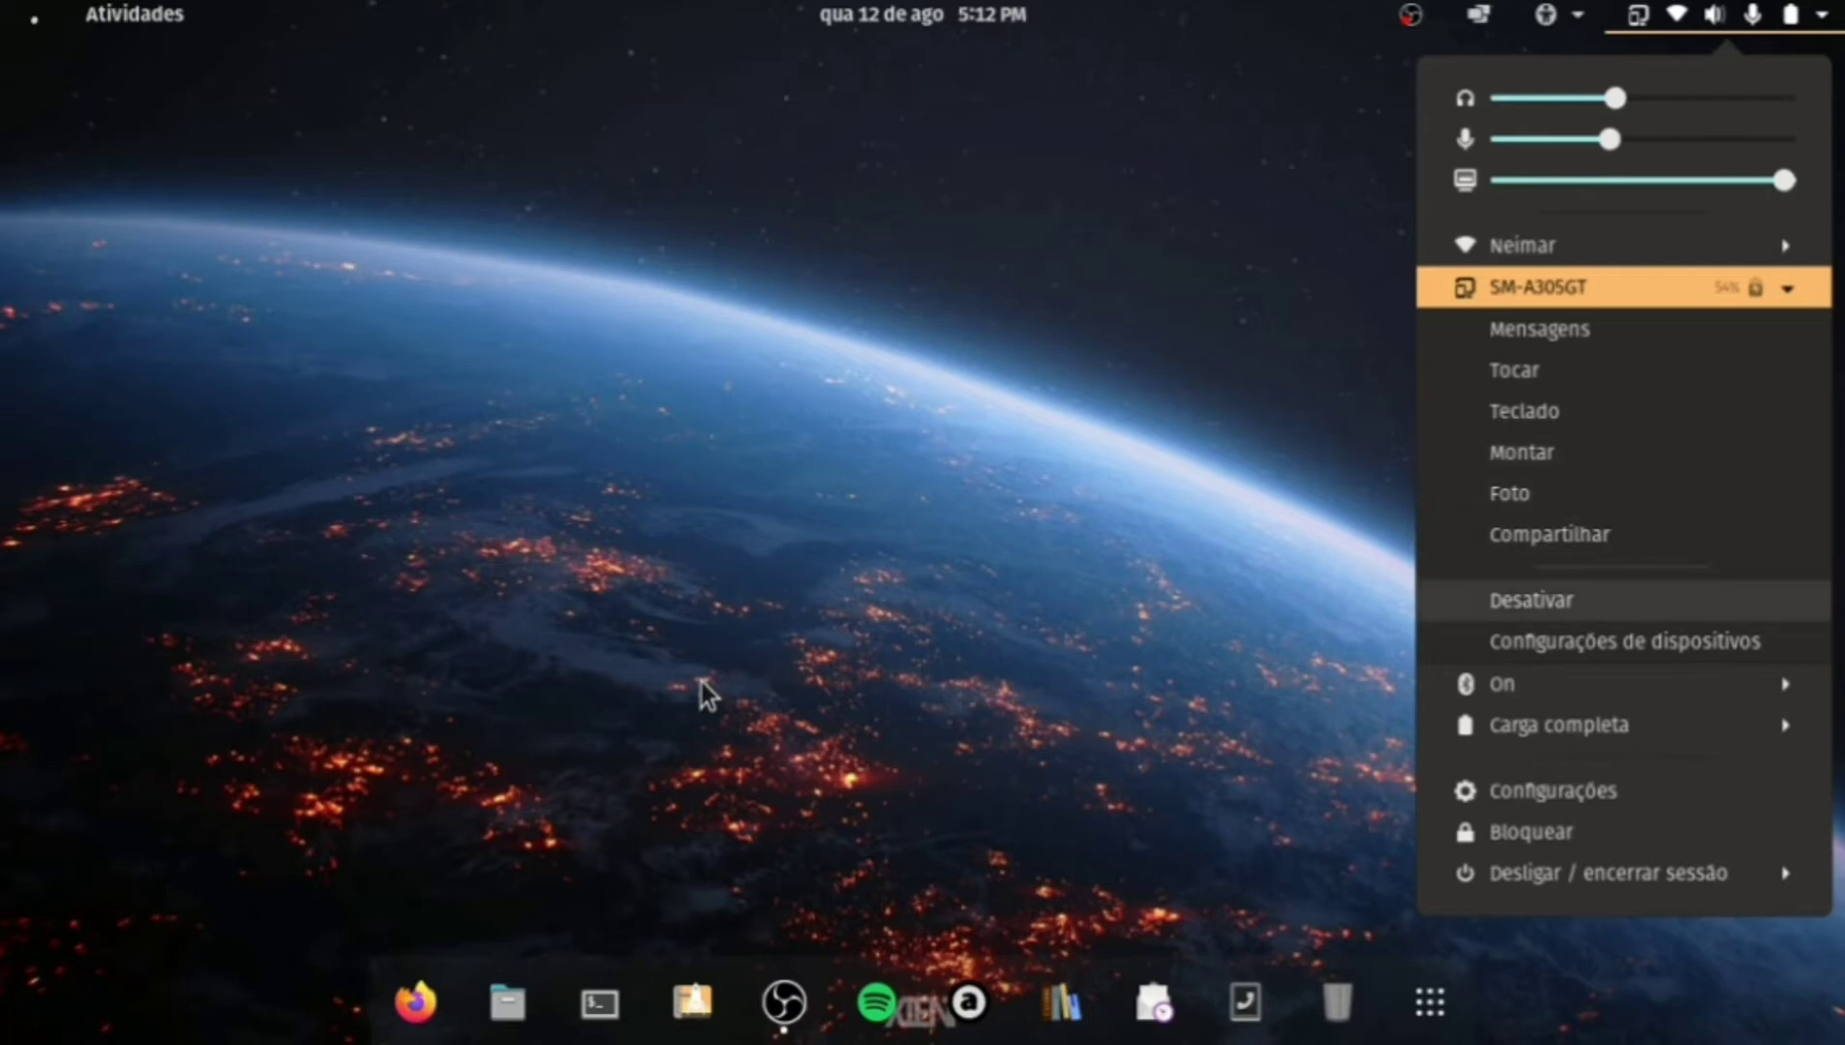
pyautogui.press('Return')
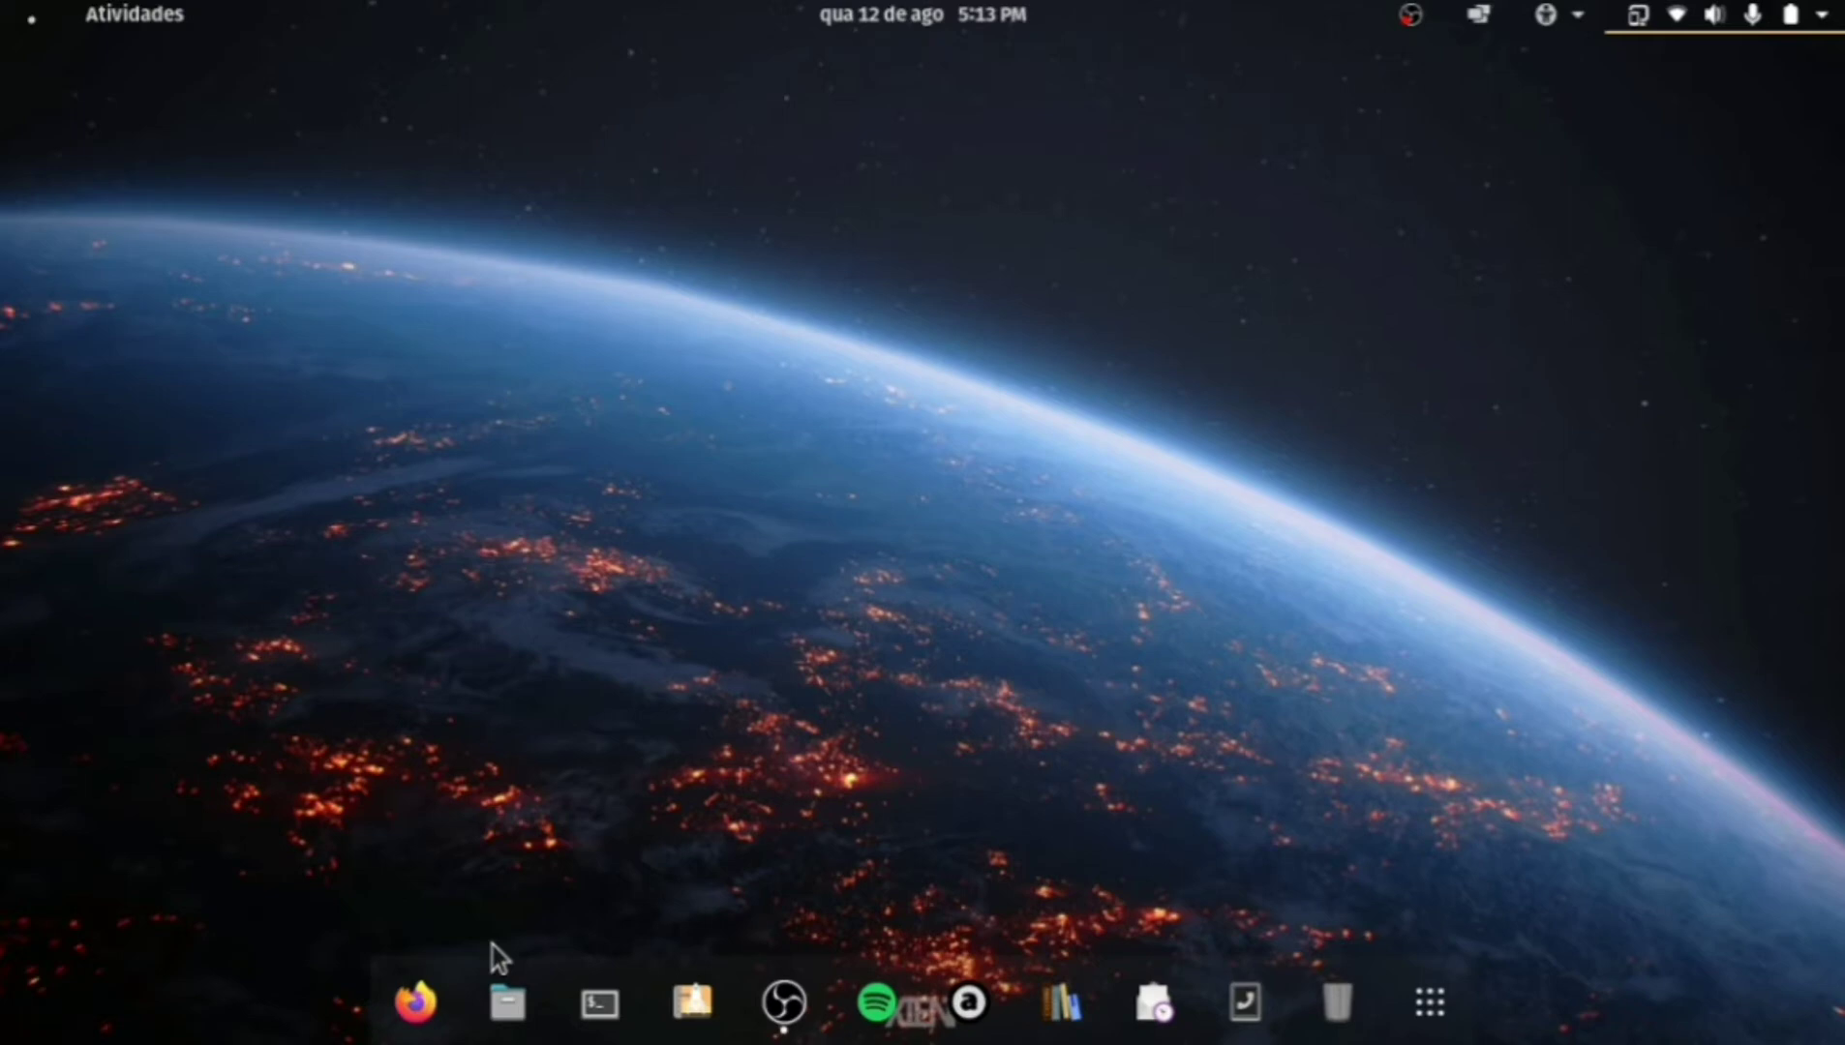
# Switch to Firefox and examine the options for sending the GSConnect tab to the SM-A305GT phone, closing them without choosing one.
pyautogui.click(418, 1005)
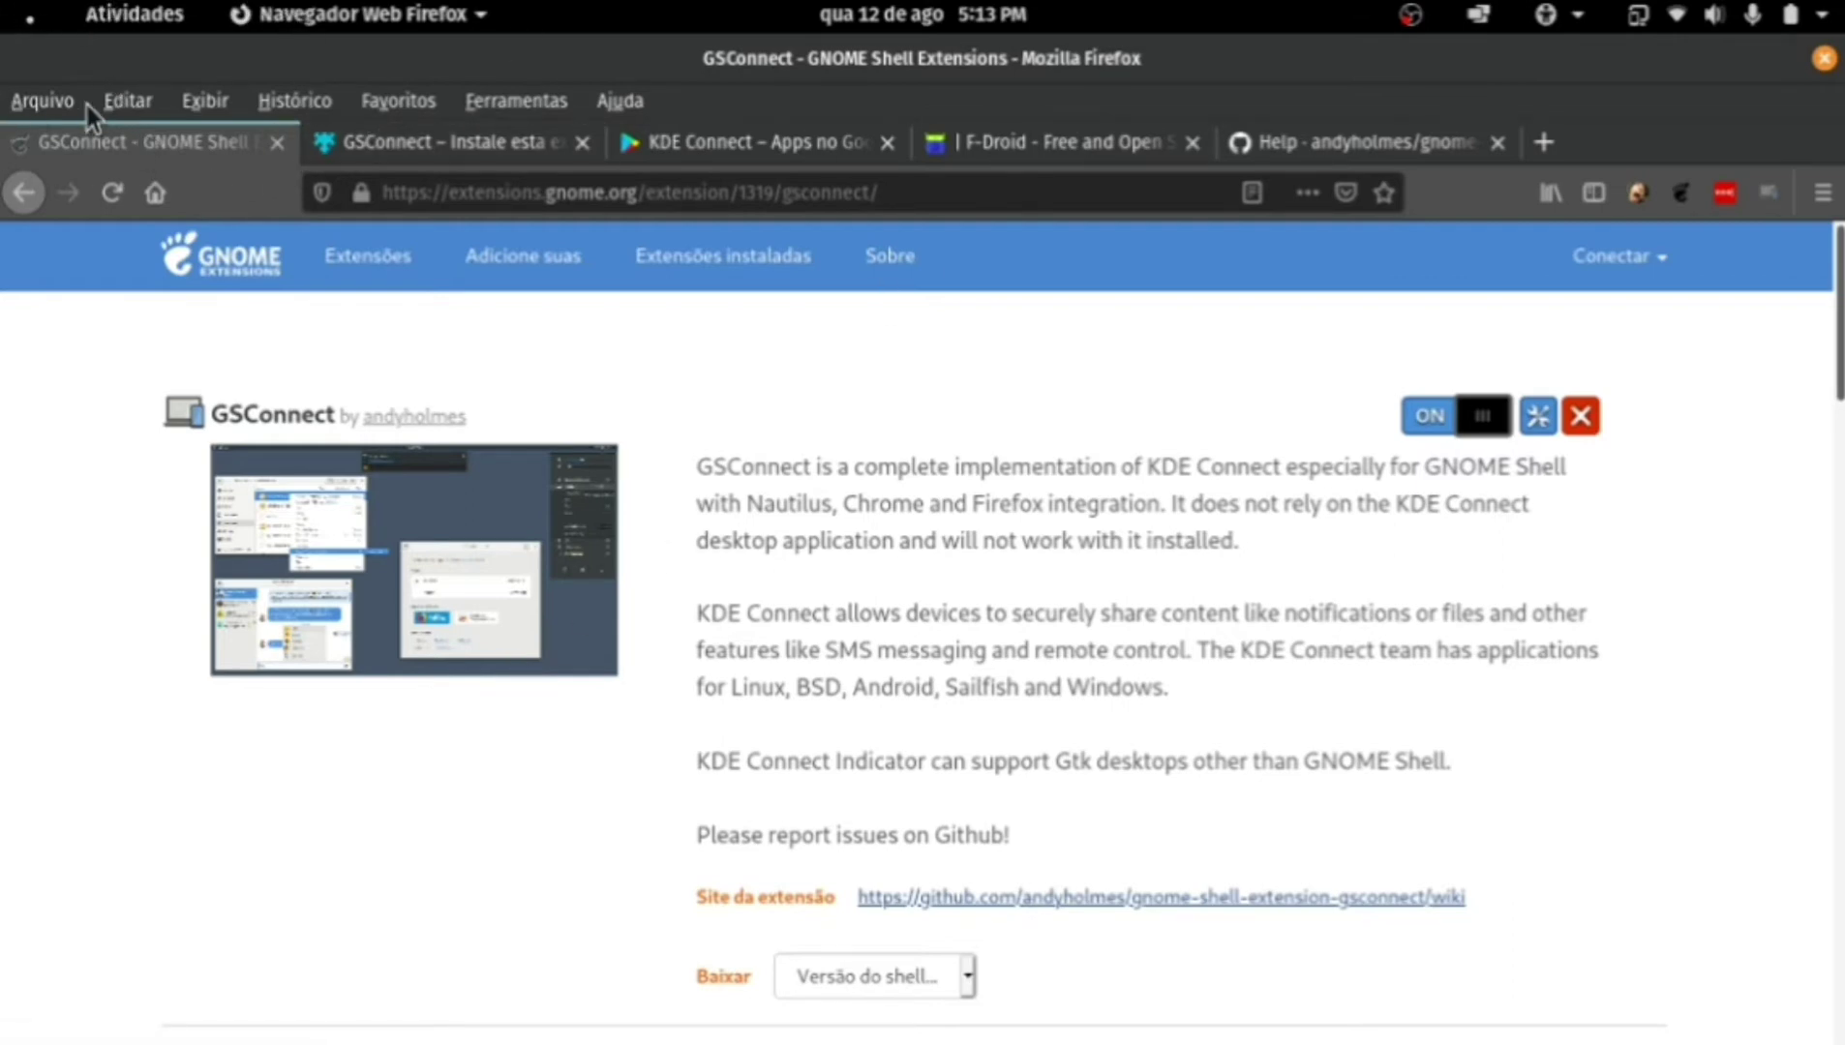
pyautogui.click(175, 116)
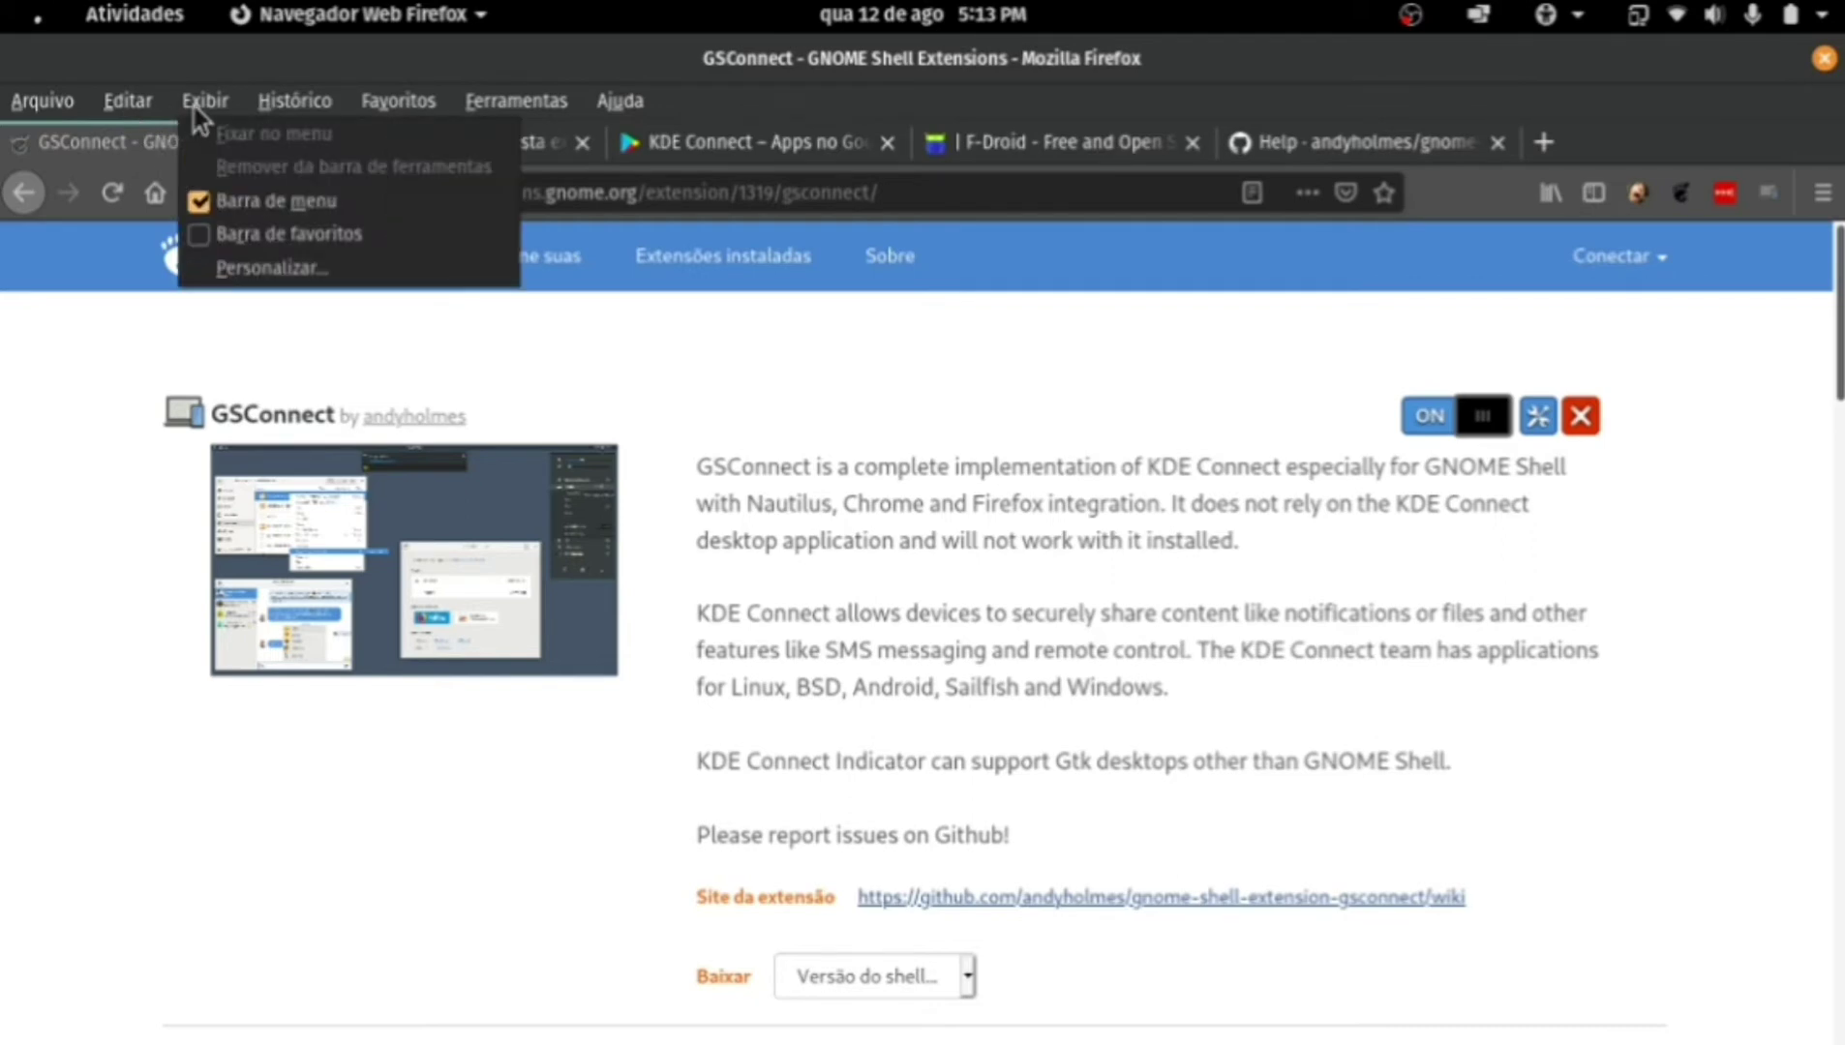
pyautogui.click(192, 103)
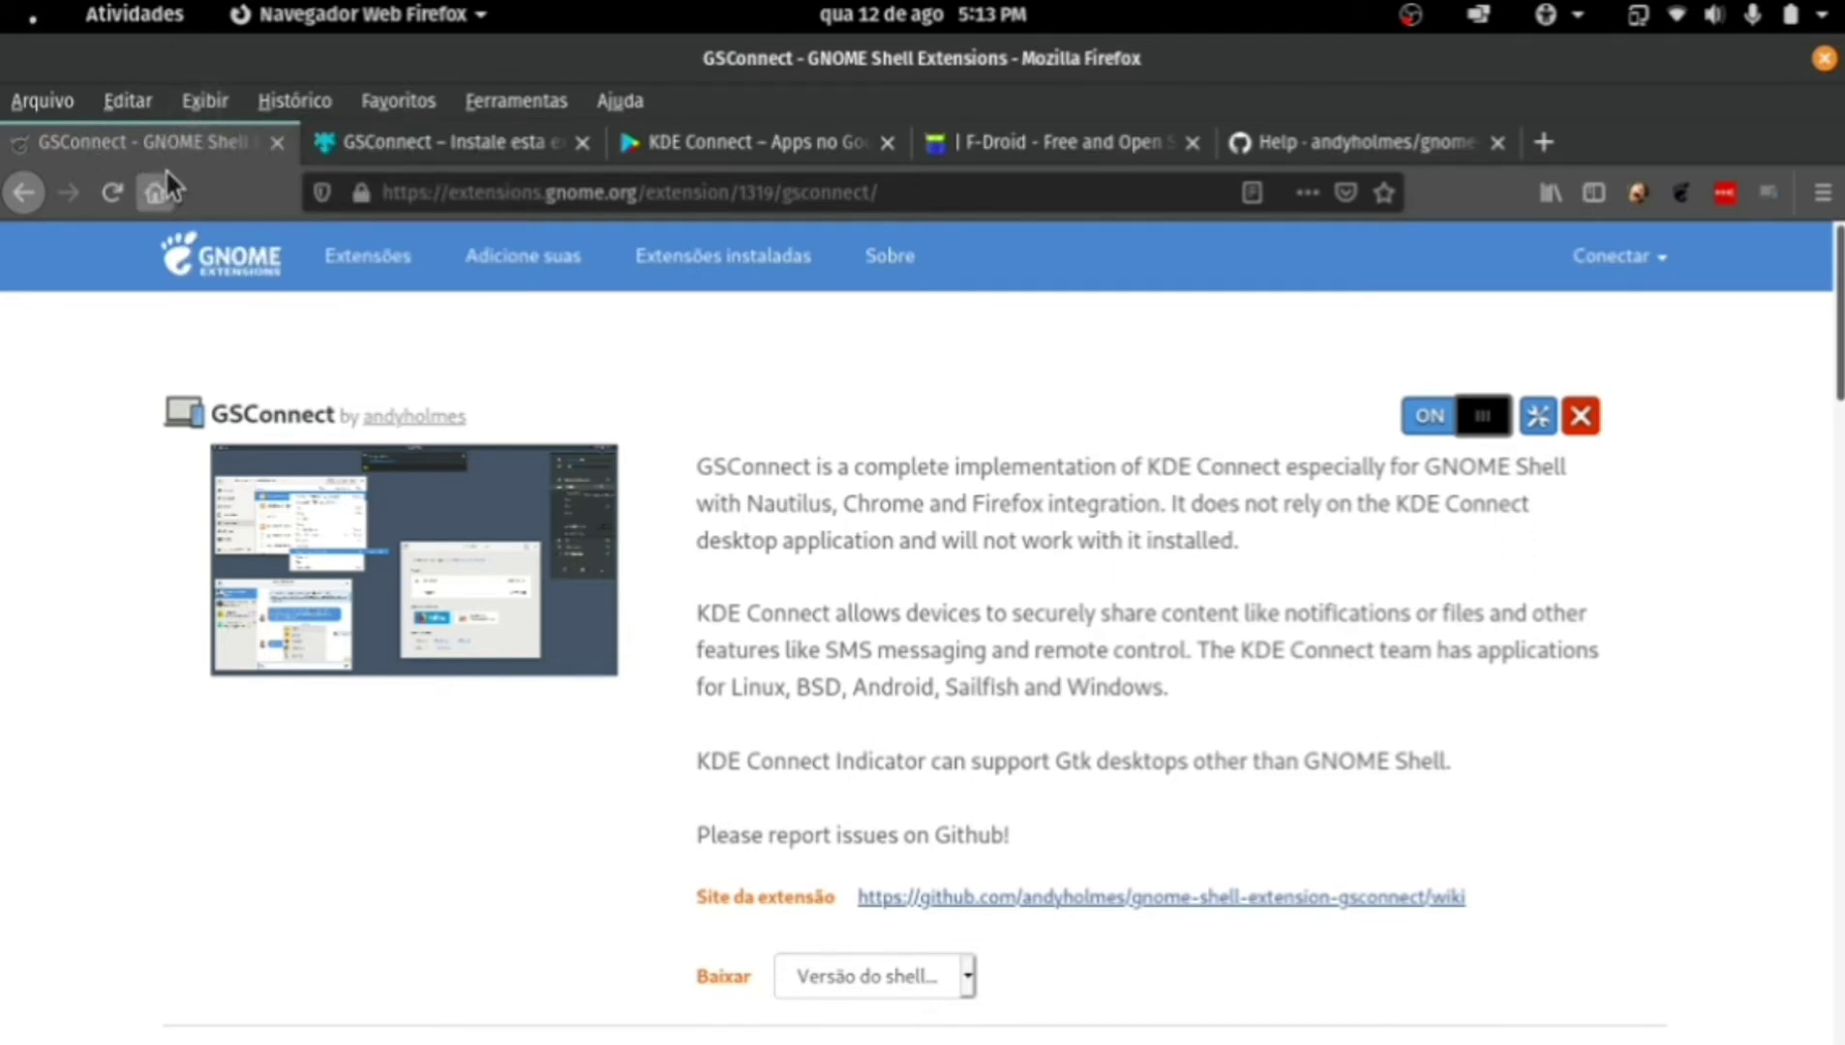
pyautogui.rightClick(201, 118)
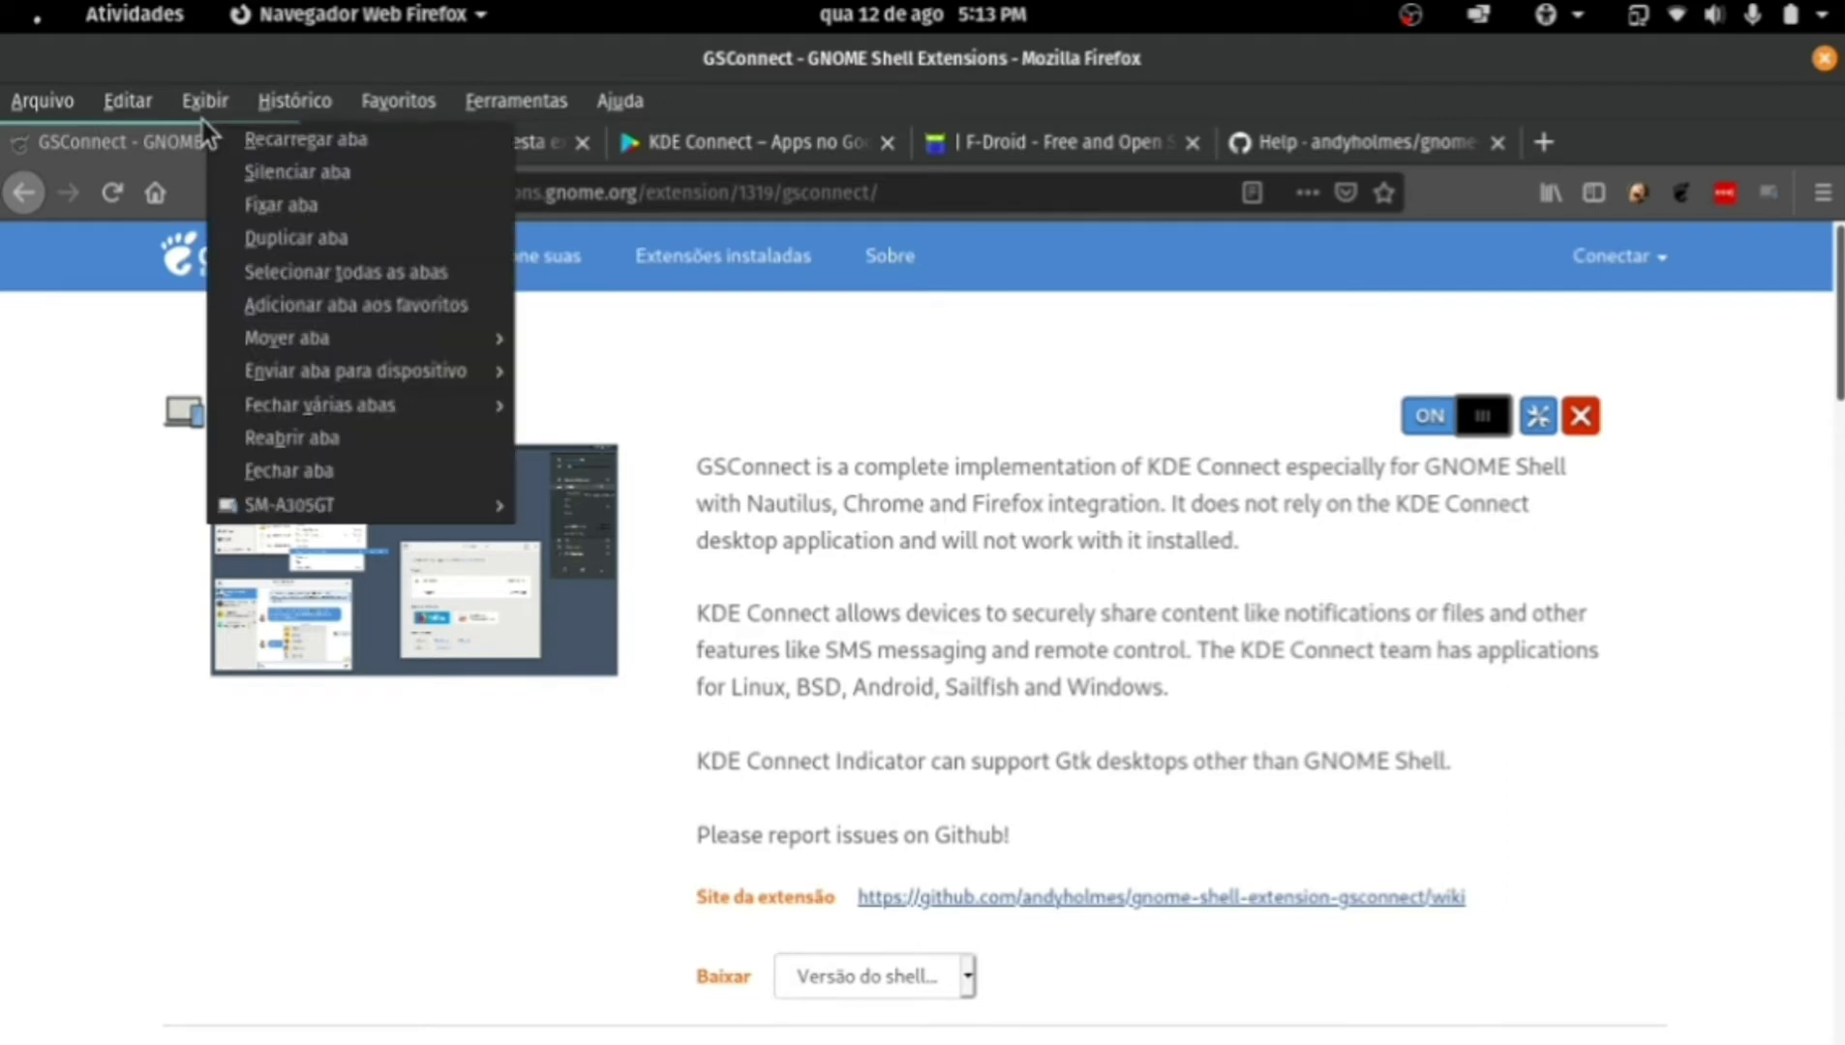
pyautogui.press('Up')
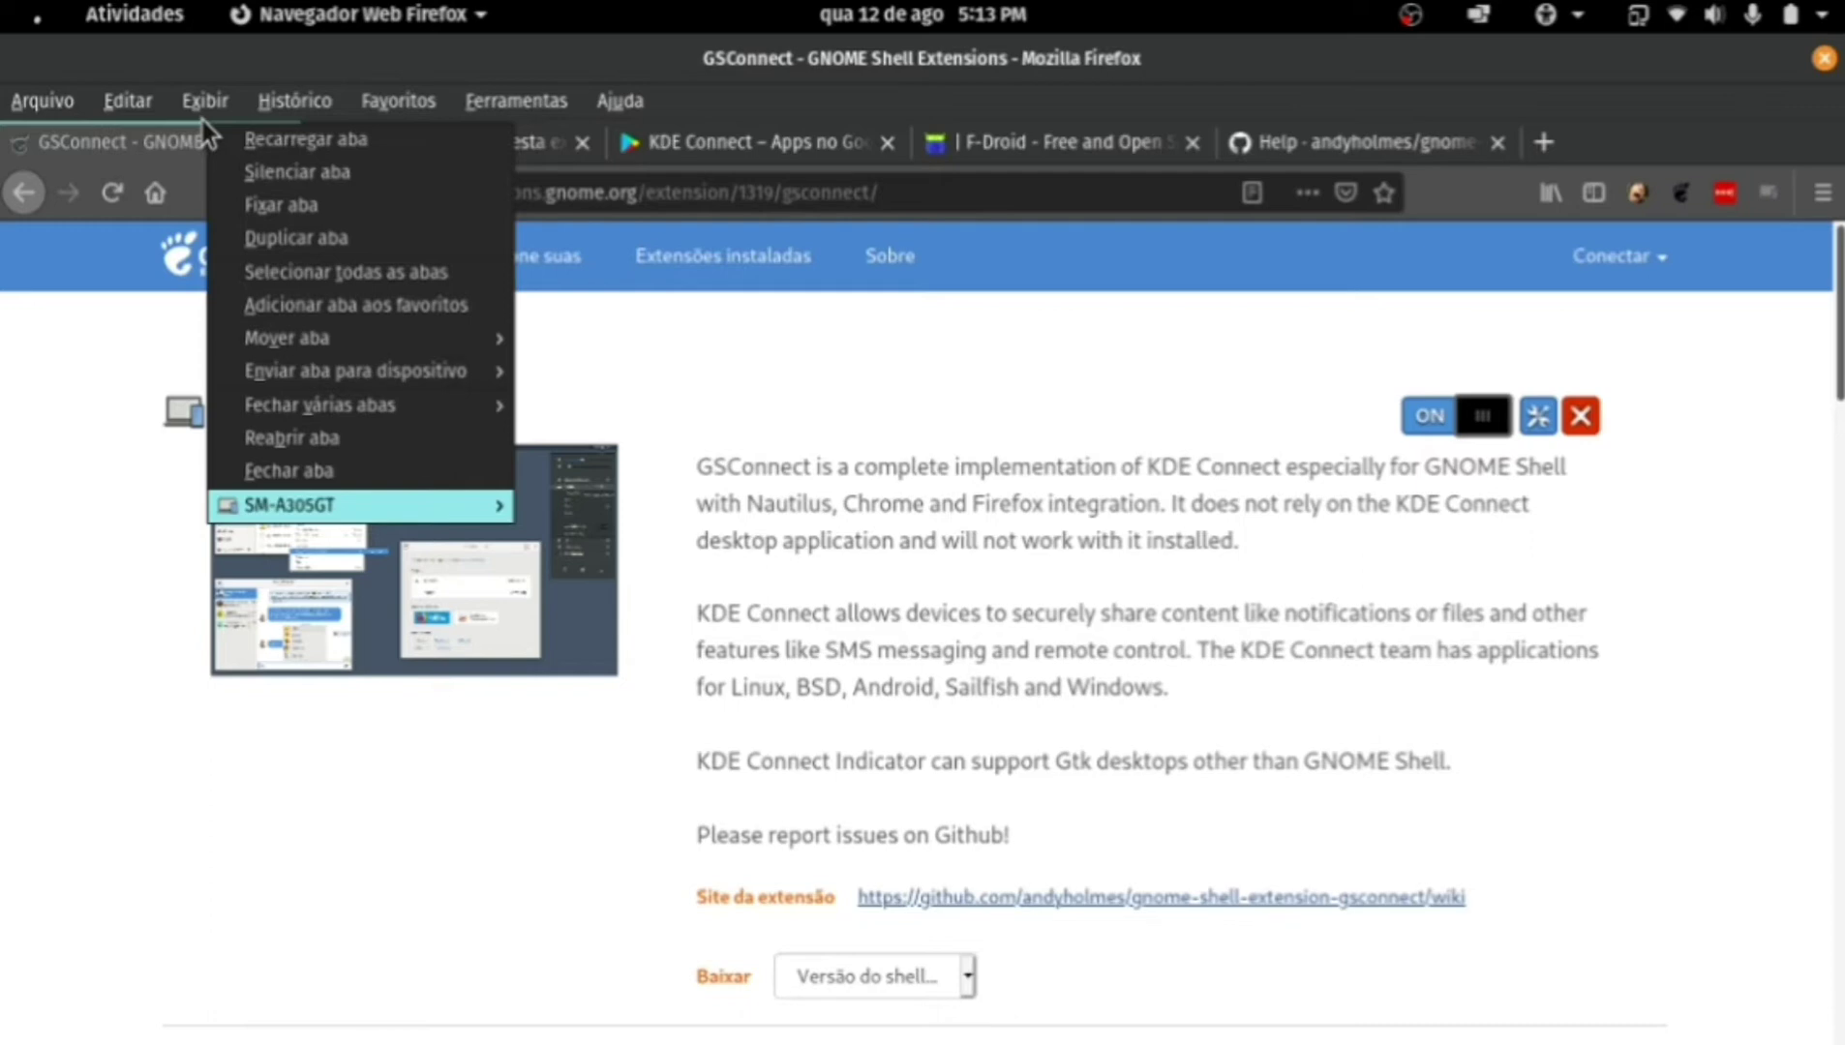
pyautogui.press('Right')
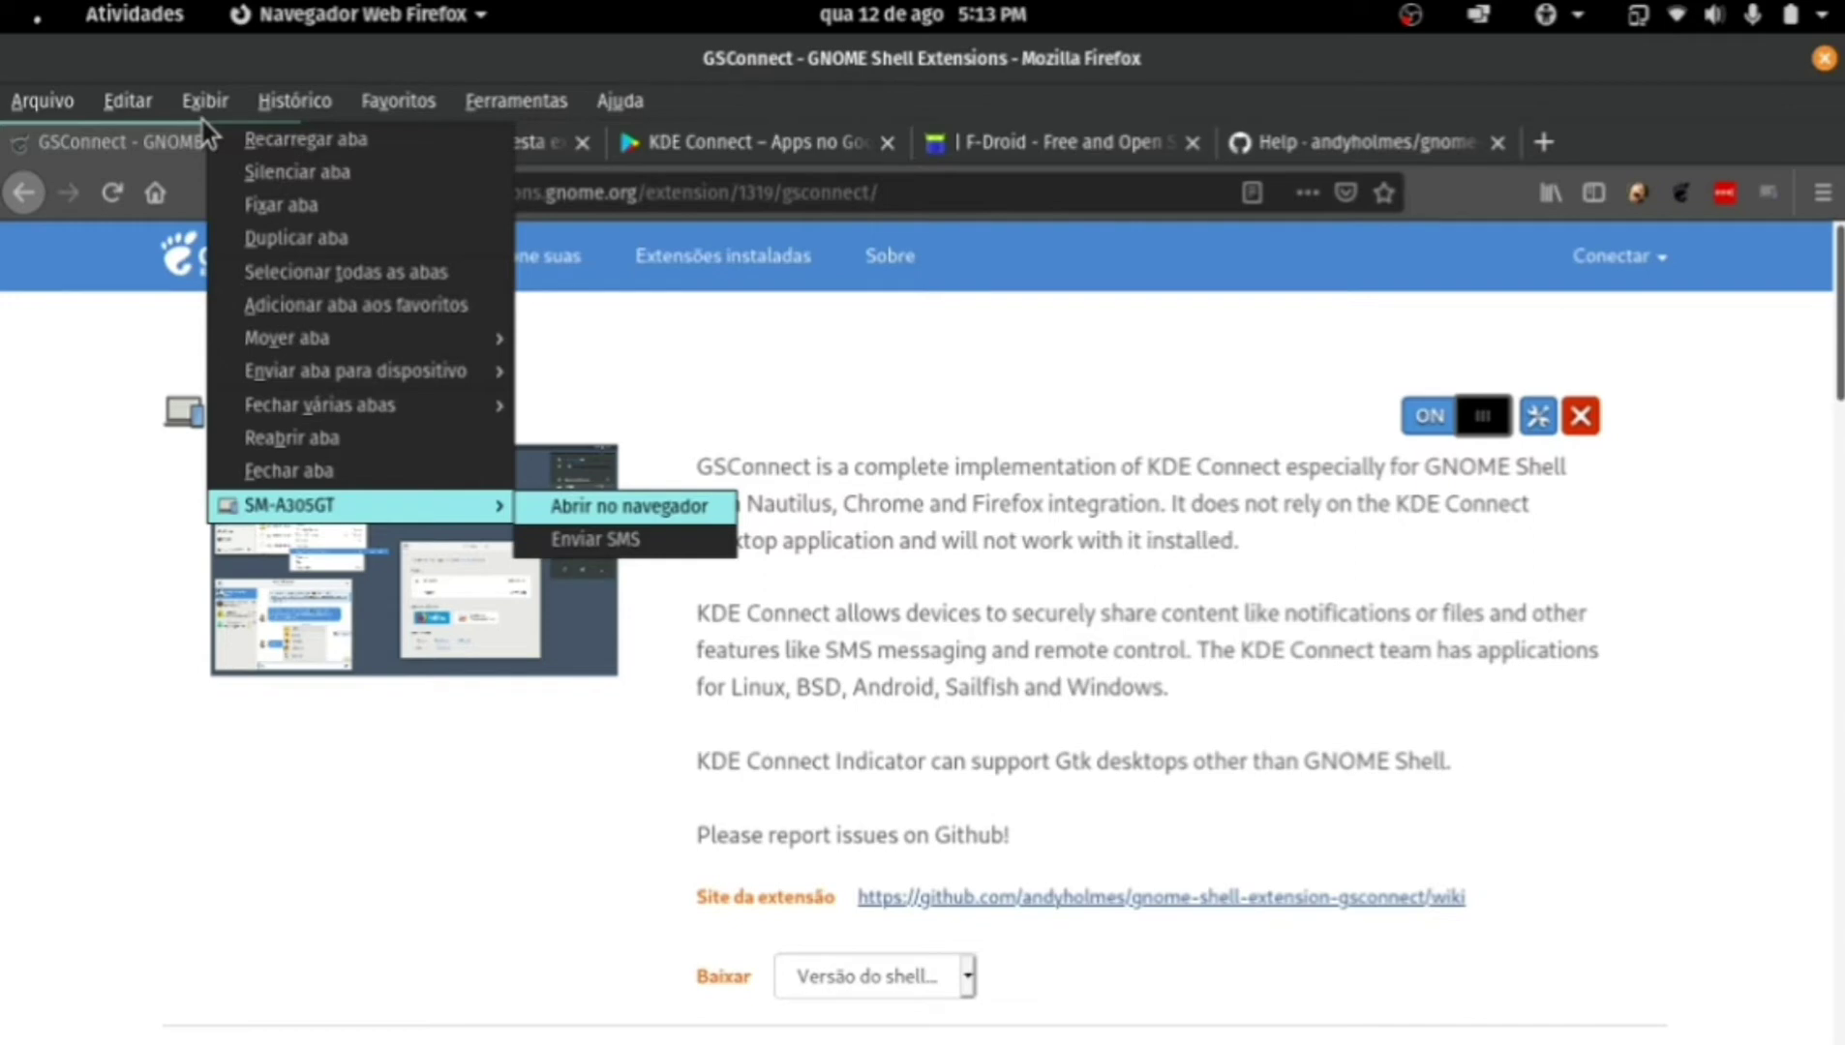
pyautogui.press('Left')
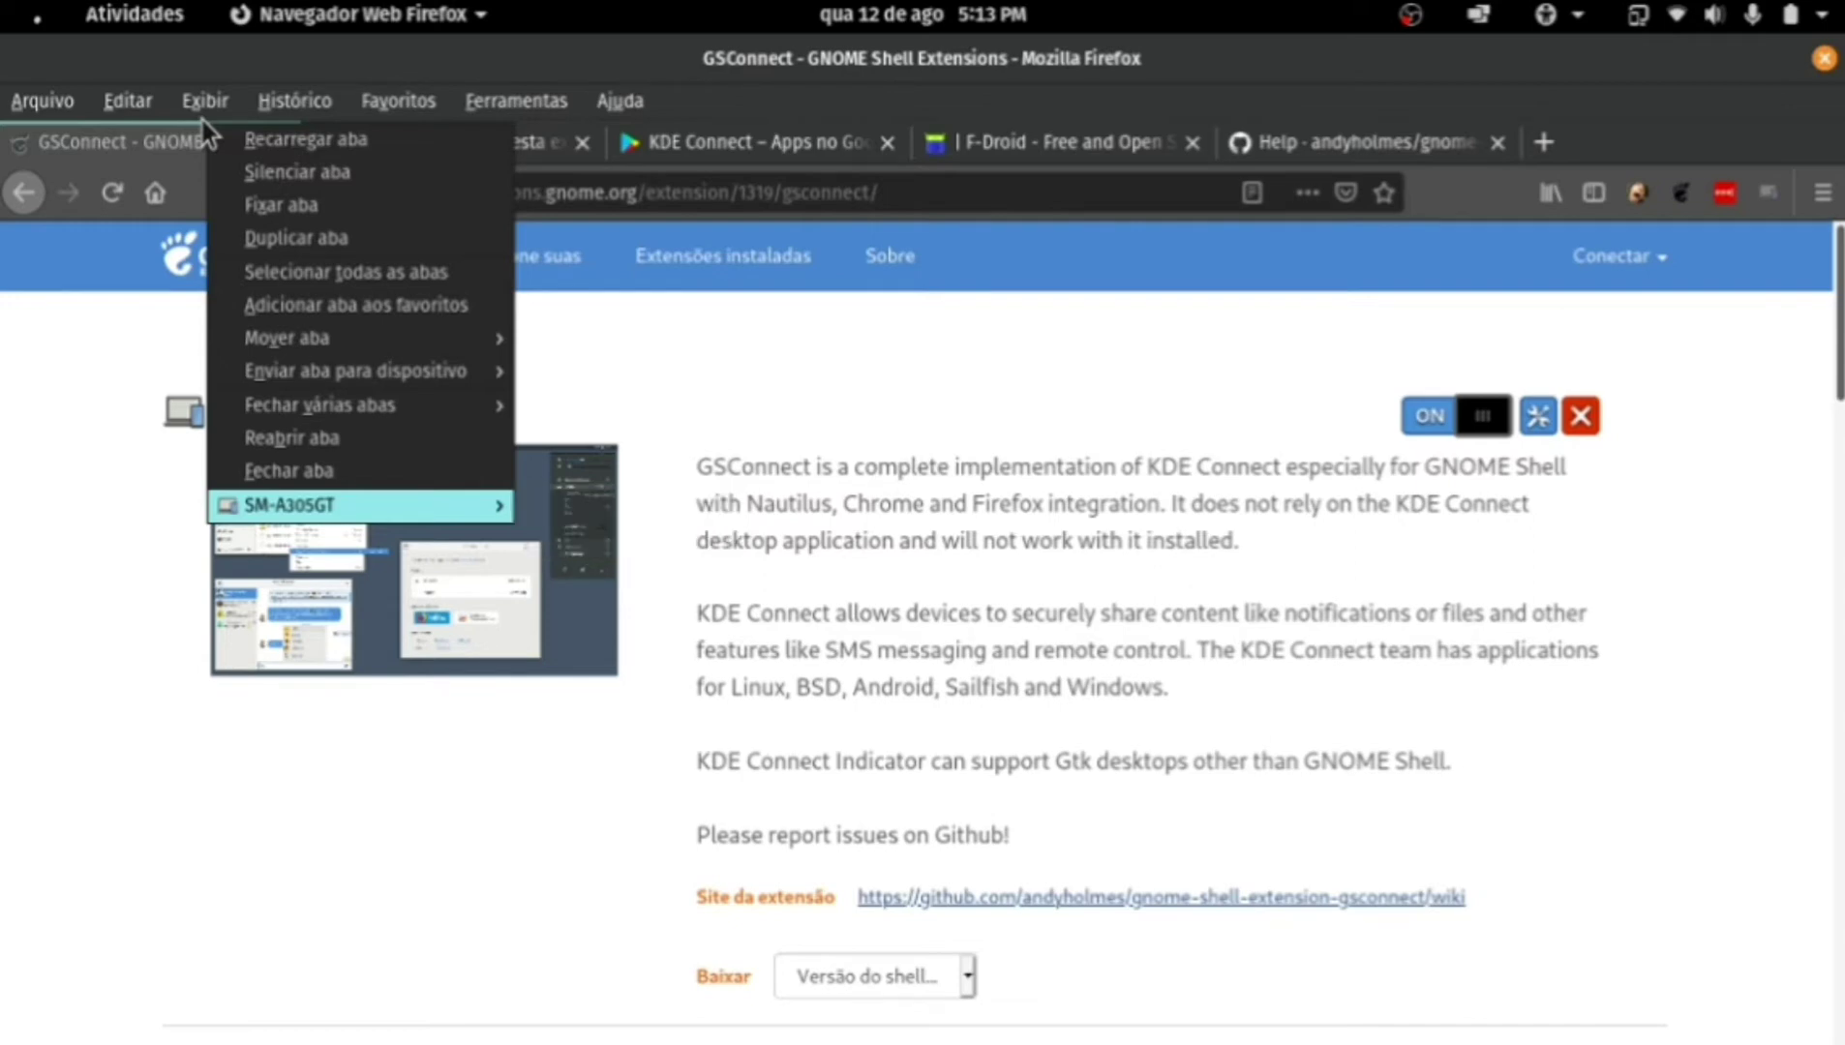
pyautogui.press('Escape')
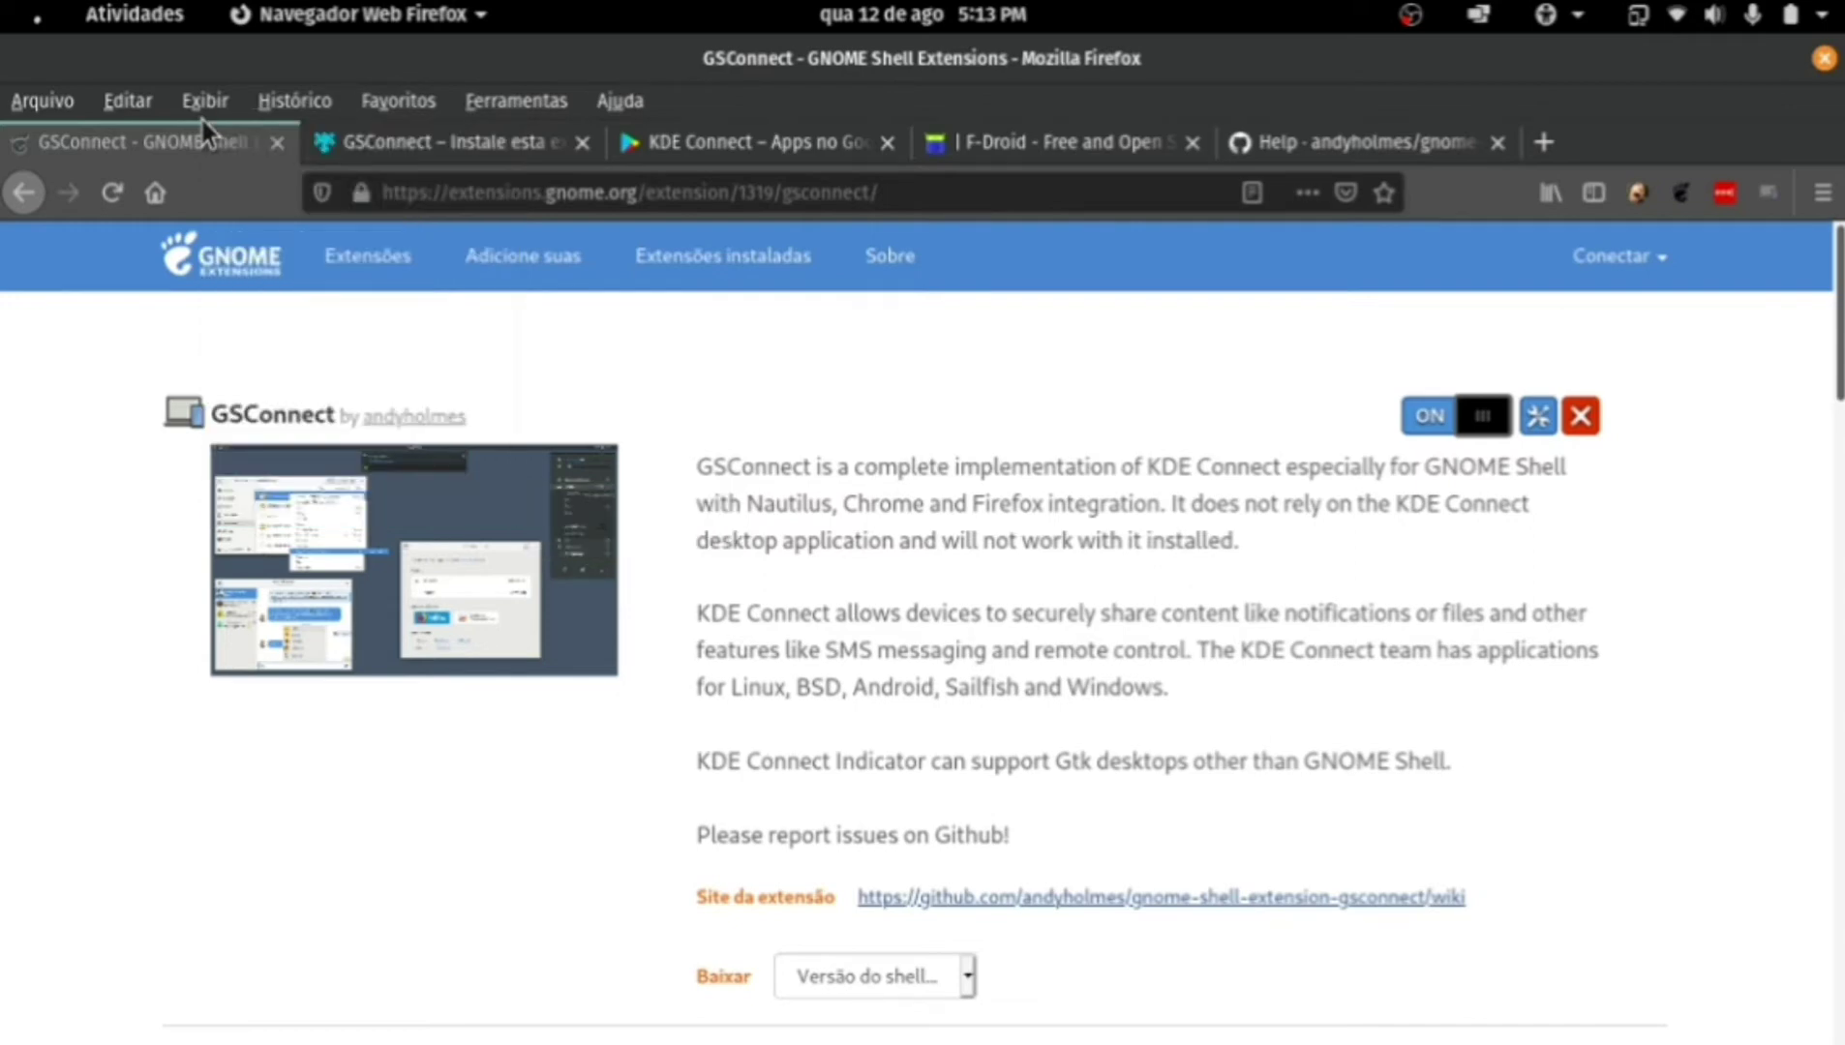
# Minimize Firefox, open a terminal and run scrcpy to mirror the SM-A305GT phone's screen.
pyautogui.hotkey('alt', 'space')
pyautogui.press('Return')
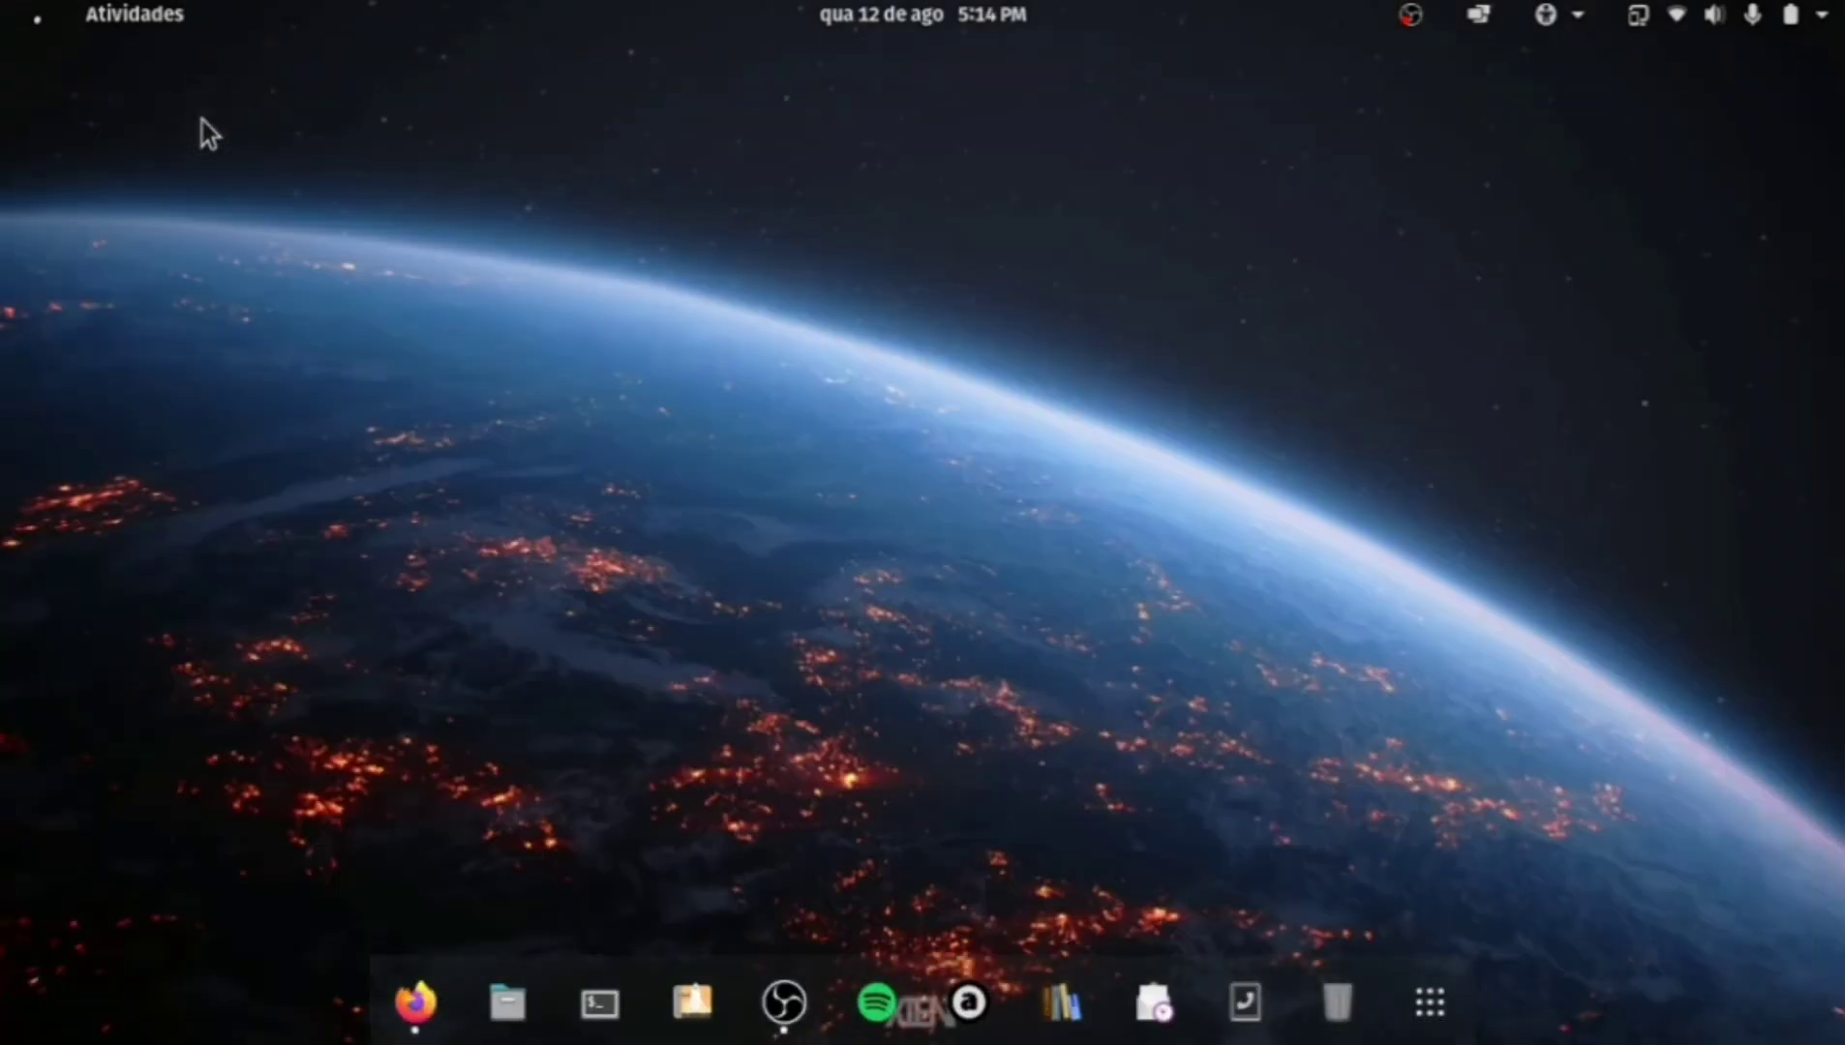
pyautogui.click(590, 1005)
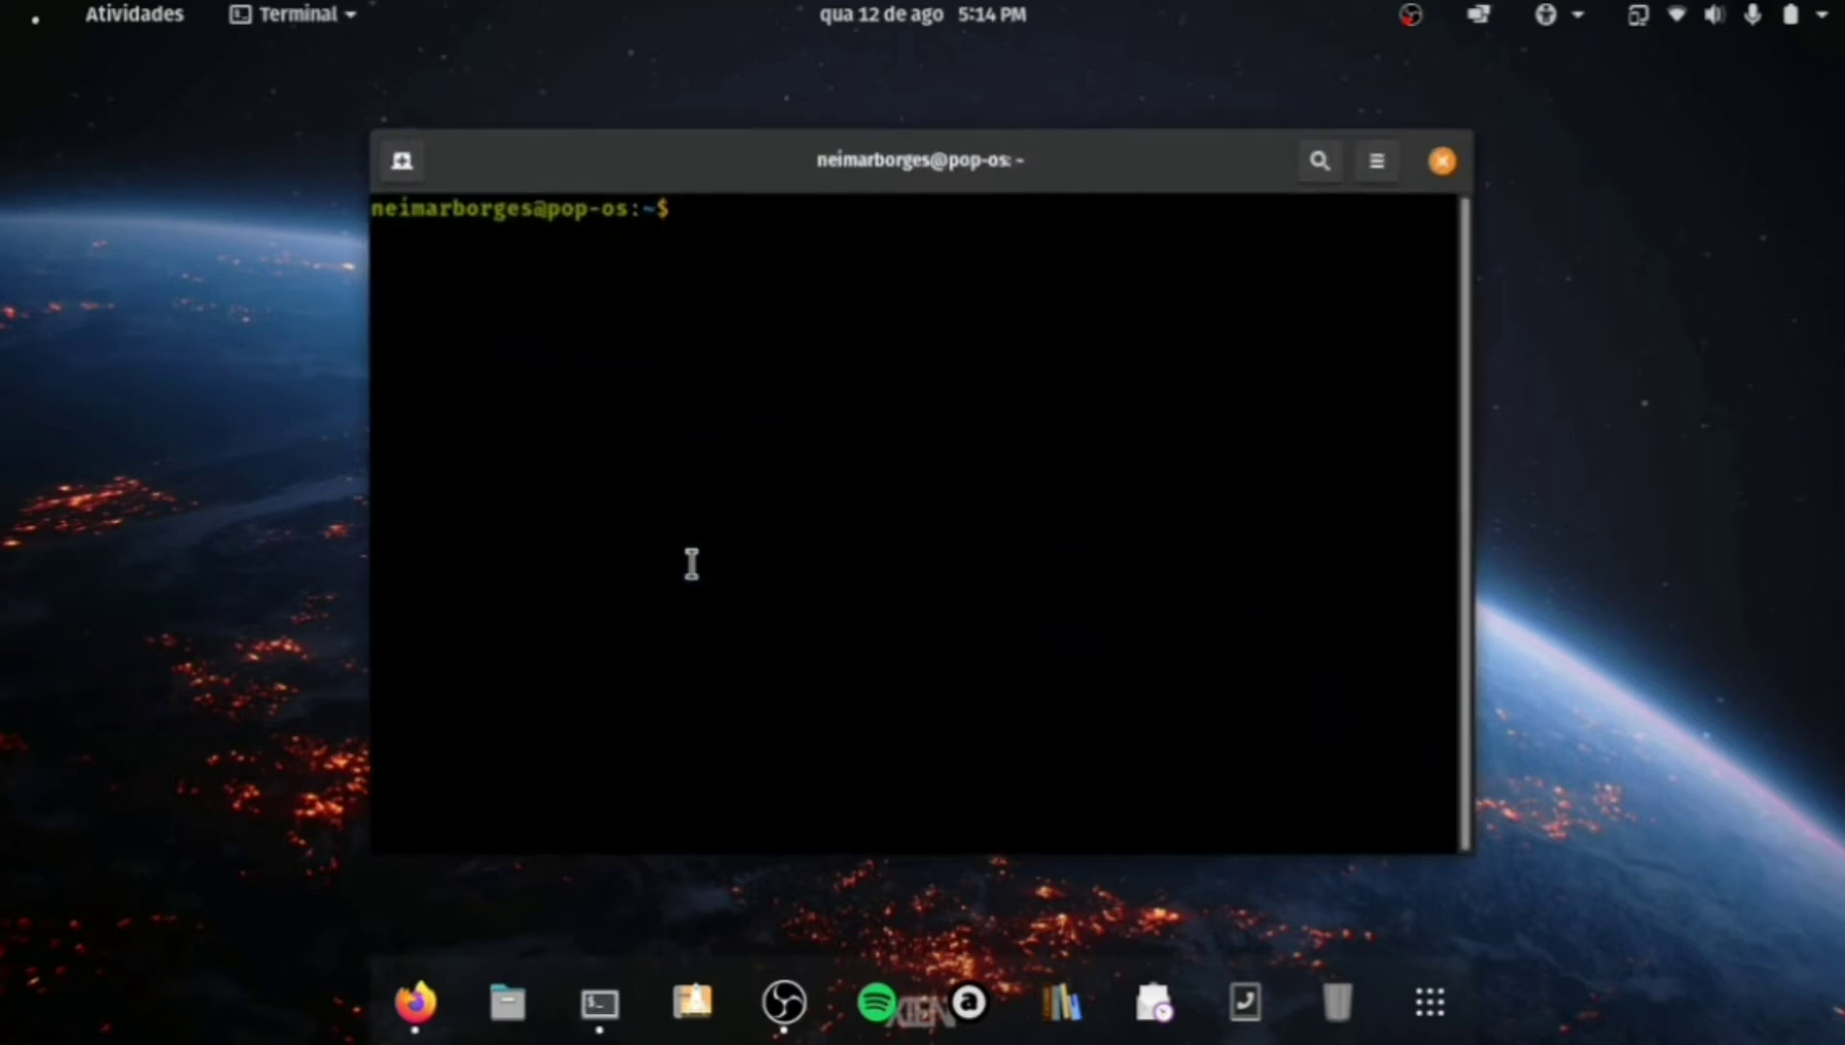
pyautogui.click(691, 564)
pyautogui.write('scrcpy')
pyautogui.press('Return')
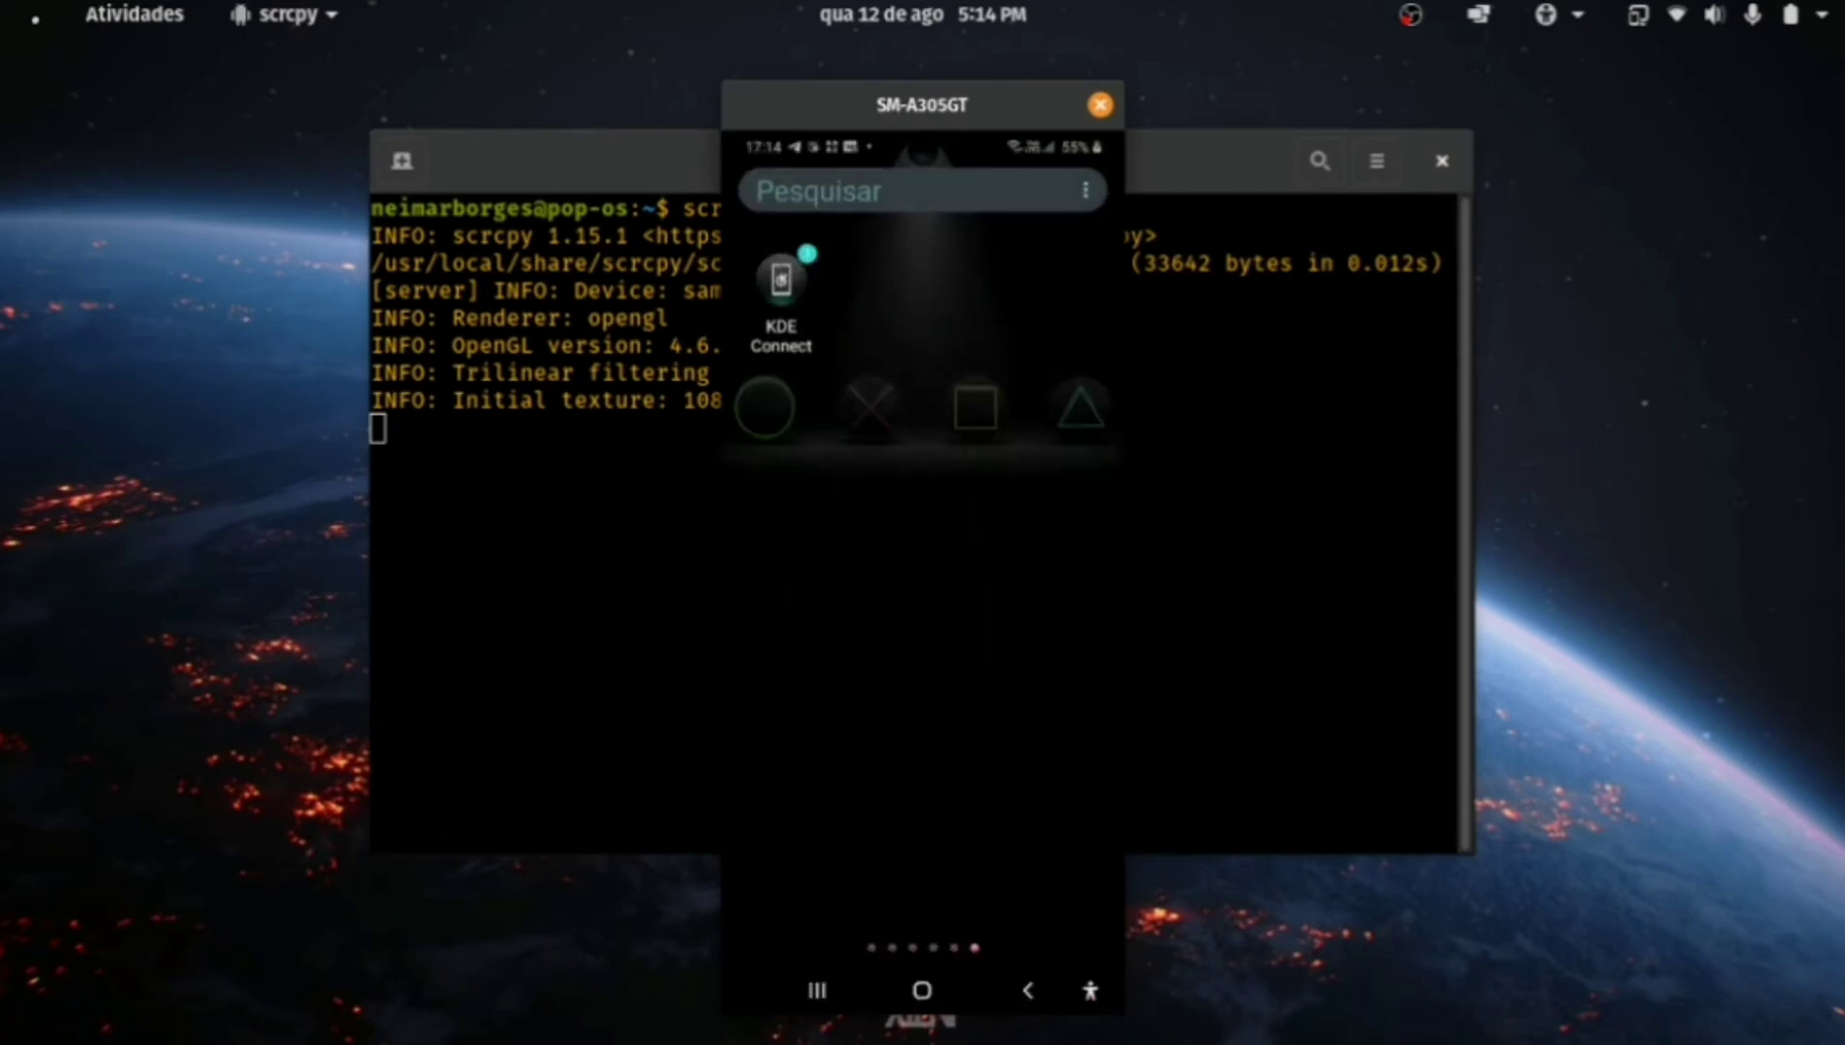
# Minimize the terminal and move the SM-A305GT phone mirror window to the left side of the desktop.
pyautogui.press('Down')
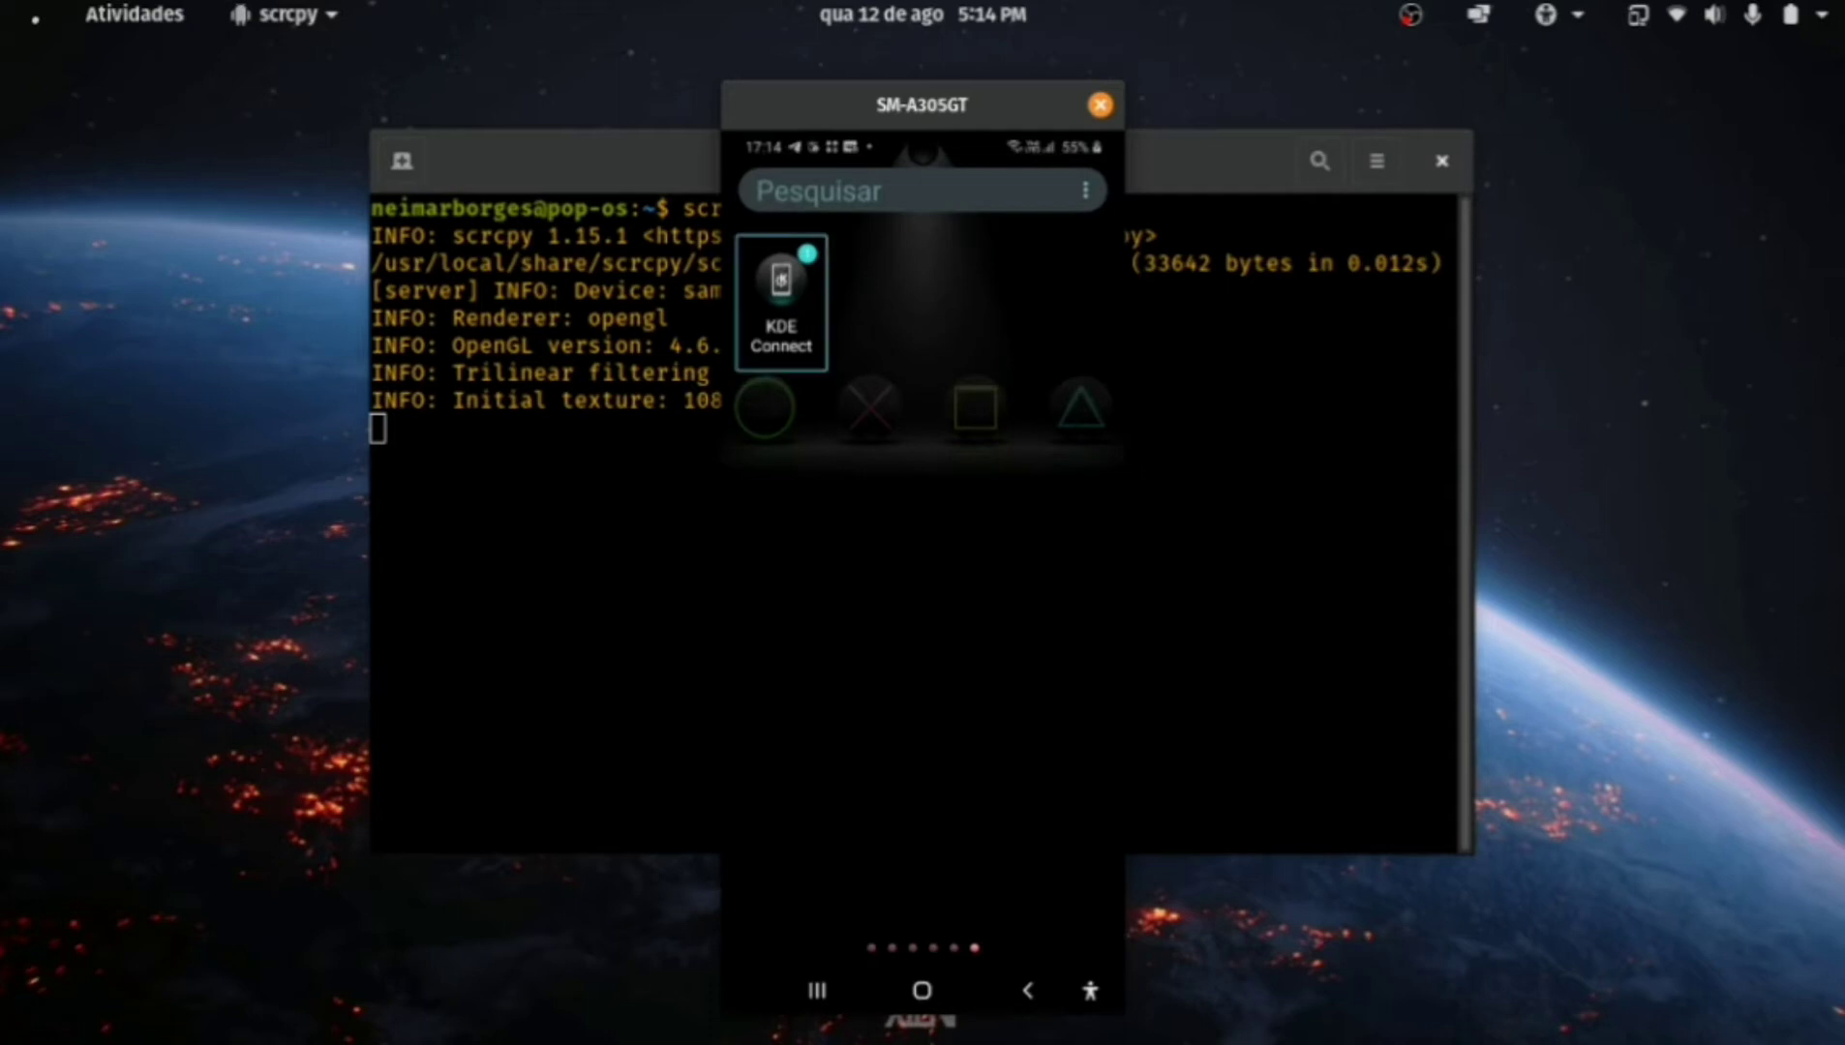
pyautogui.click(691, 563)
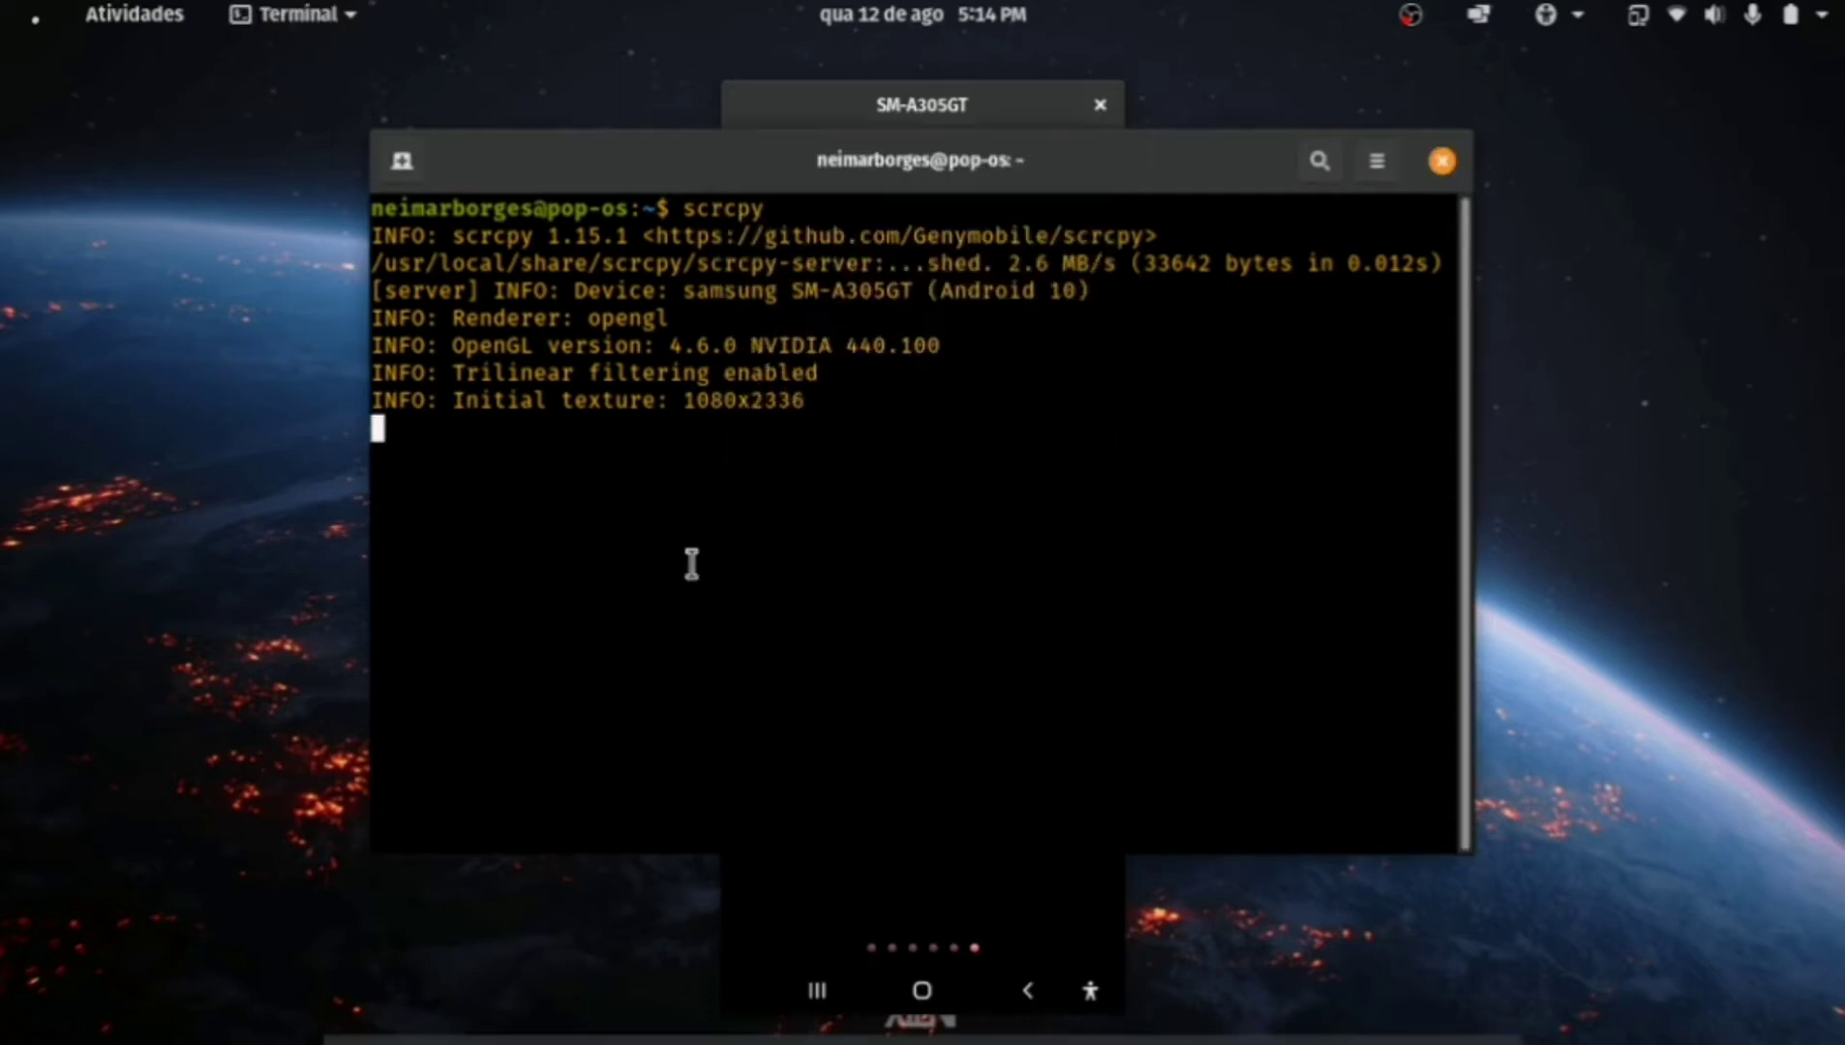
pyautogui.hotkey('alt', 'space')
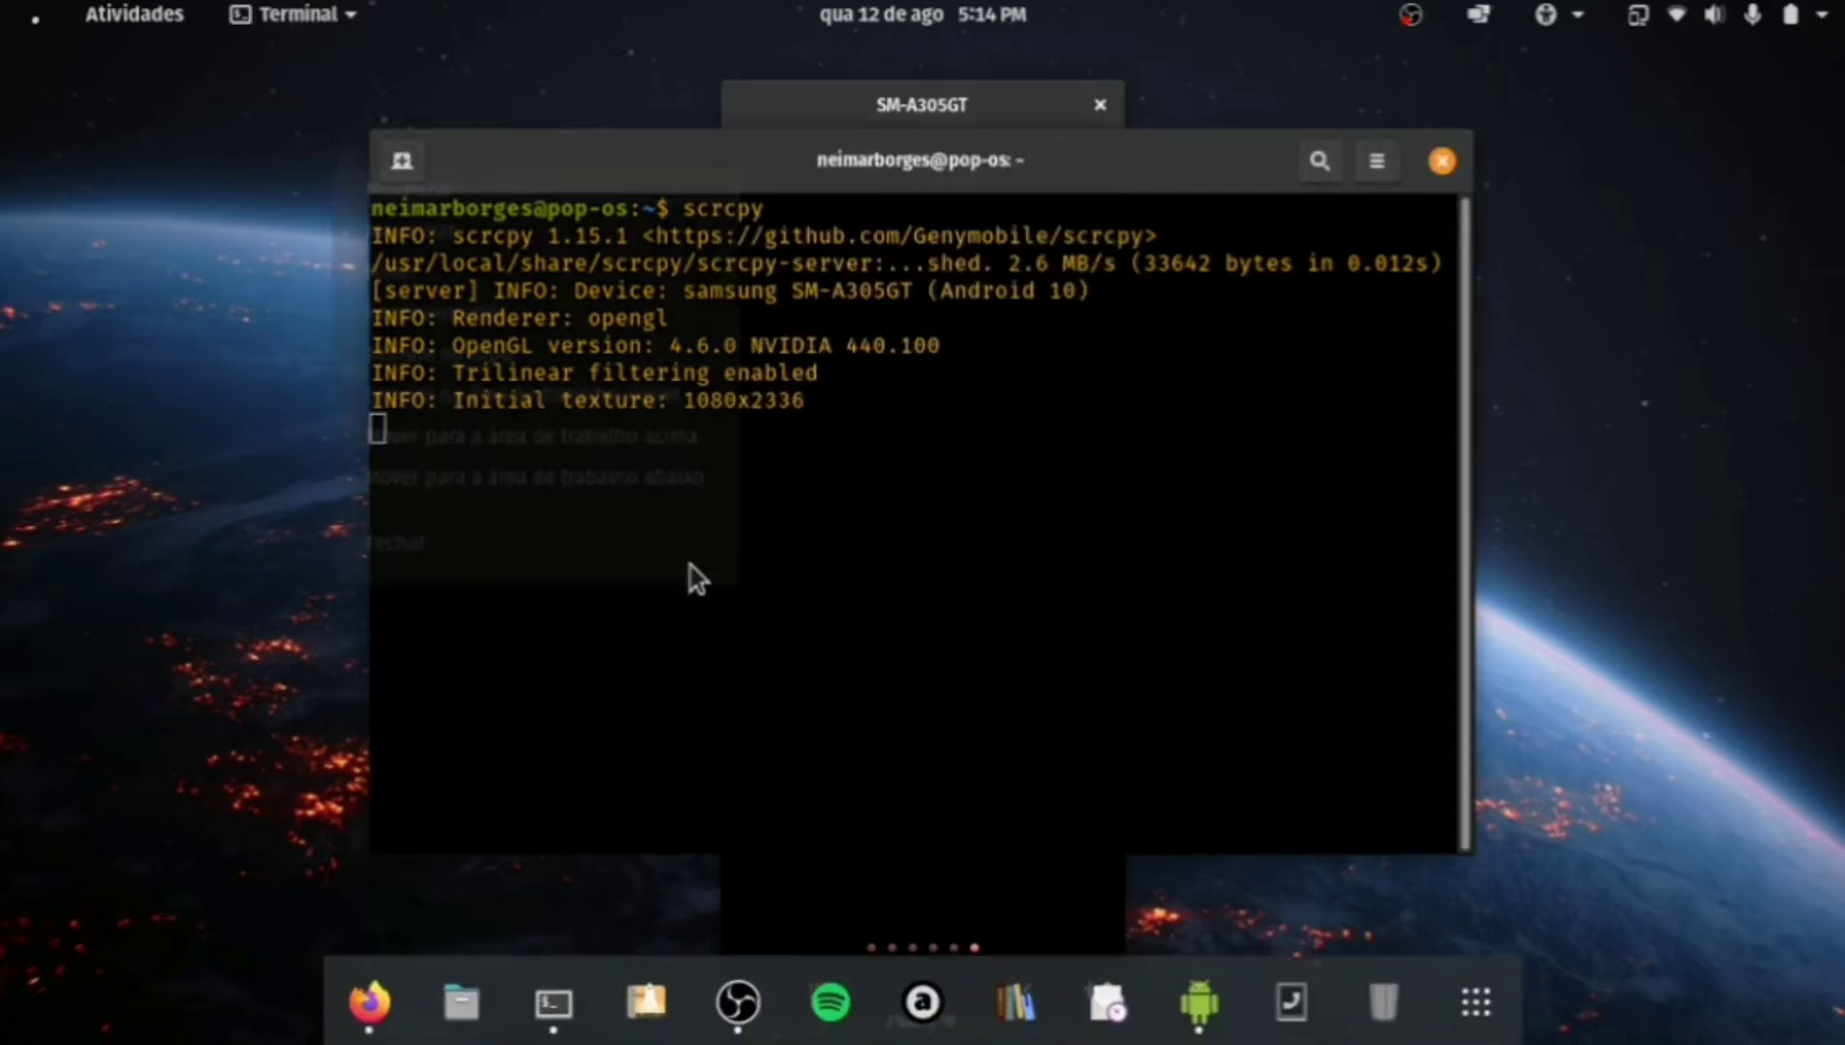
pyautogui.press('Return')
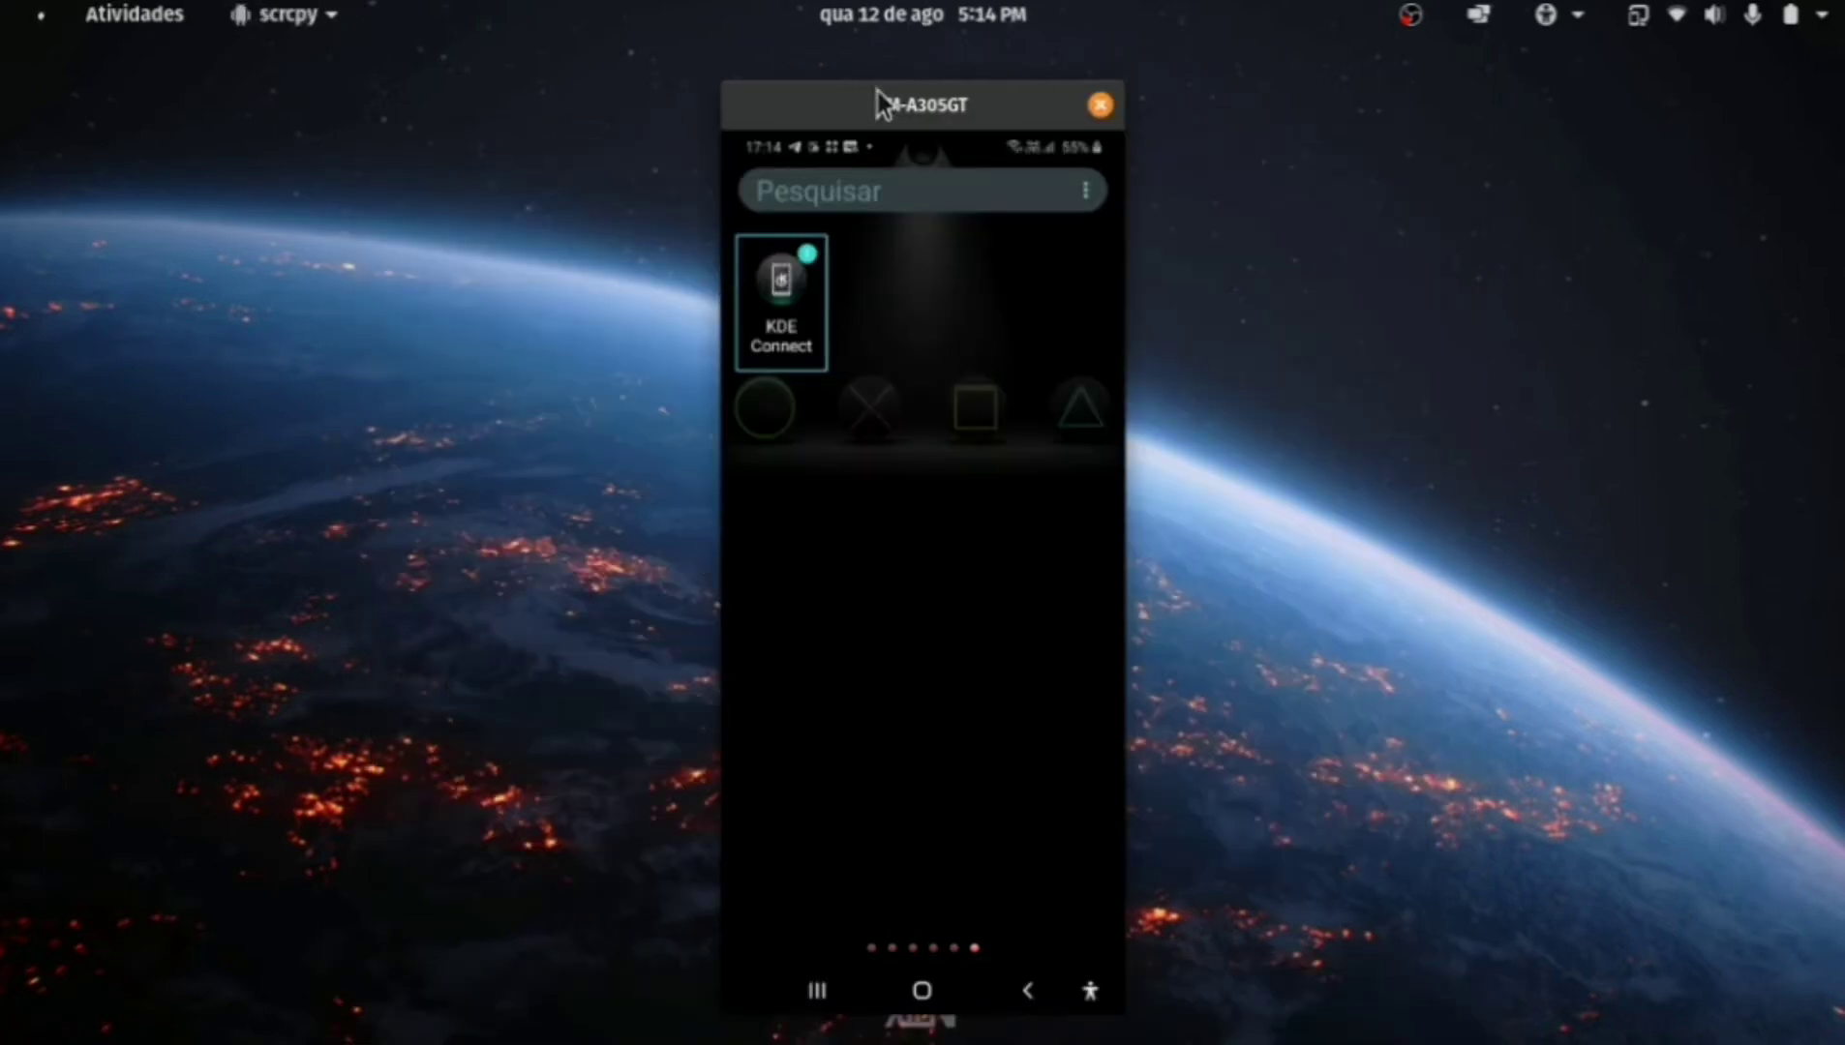
pyautogui.moveTo(923, 83); pyautogui.dragTo(312, 84)
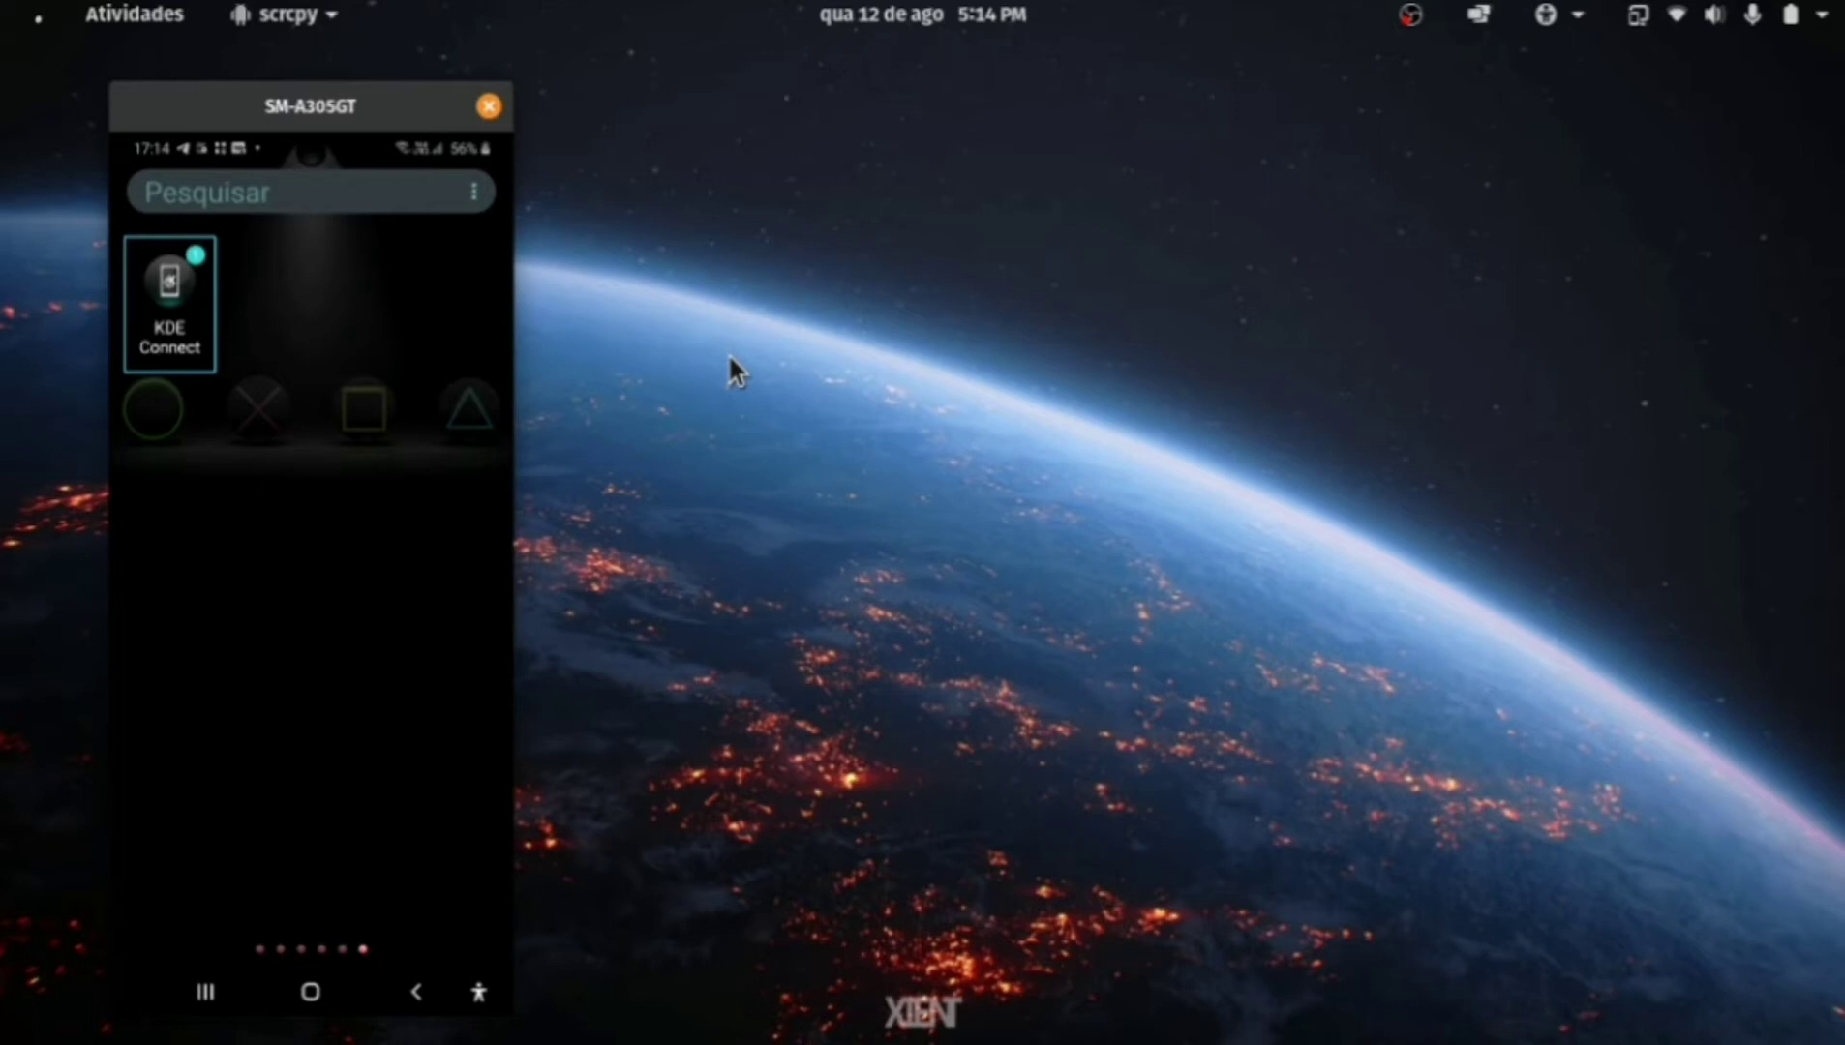
# Open KDE Connect on the mirrored phone and highlight Enviar arquivos among the pop-os actions.
pyautogui.press('Return')
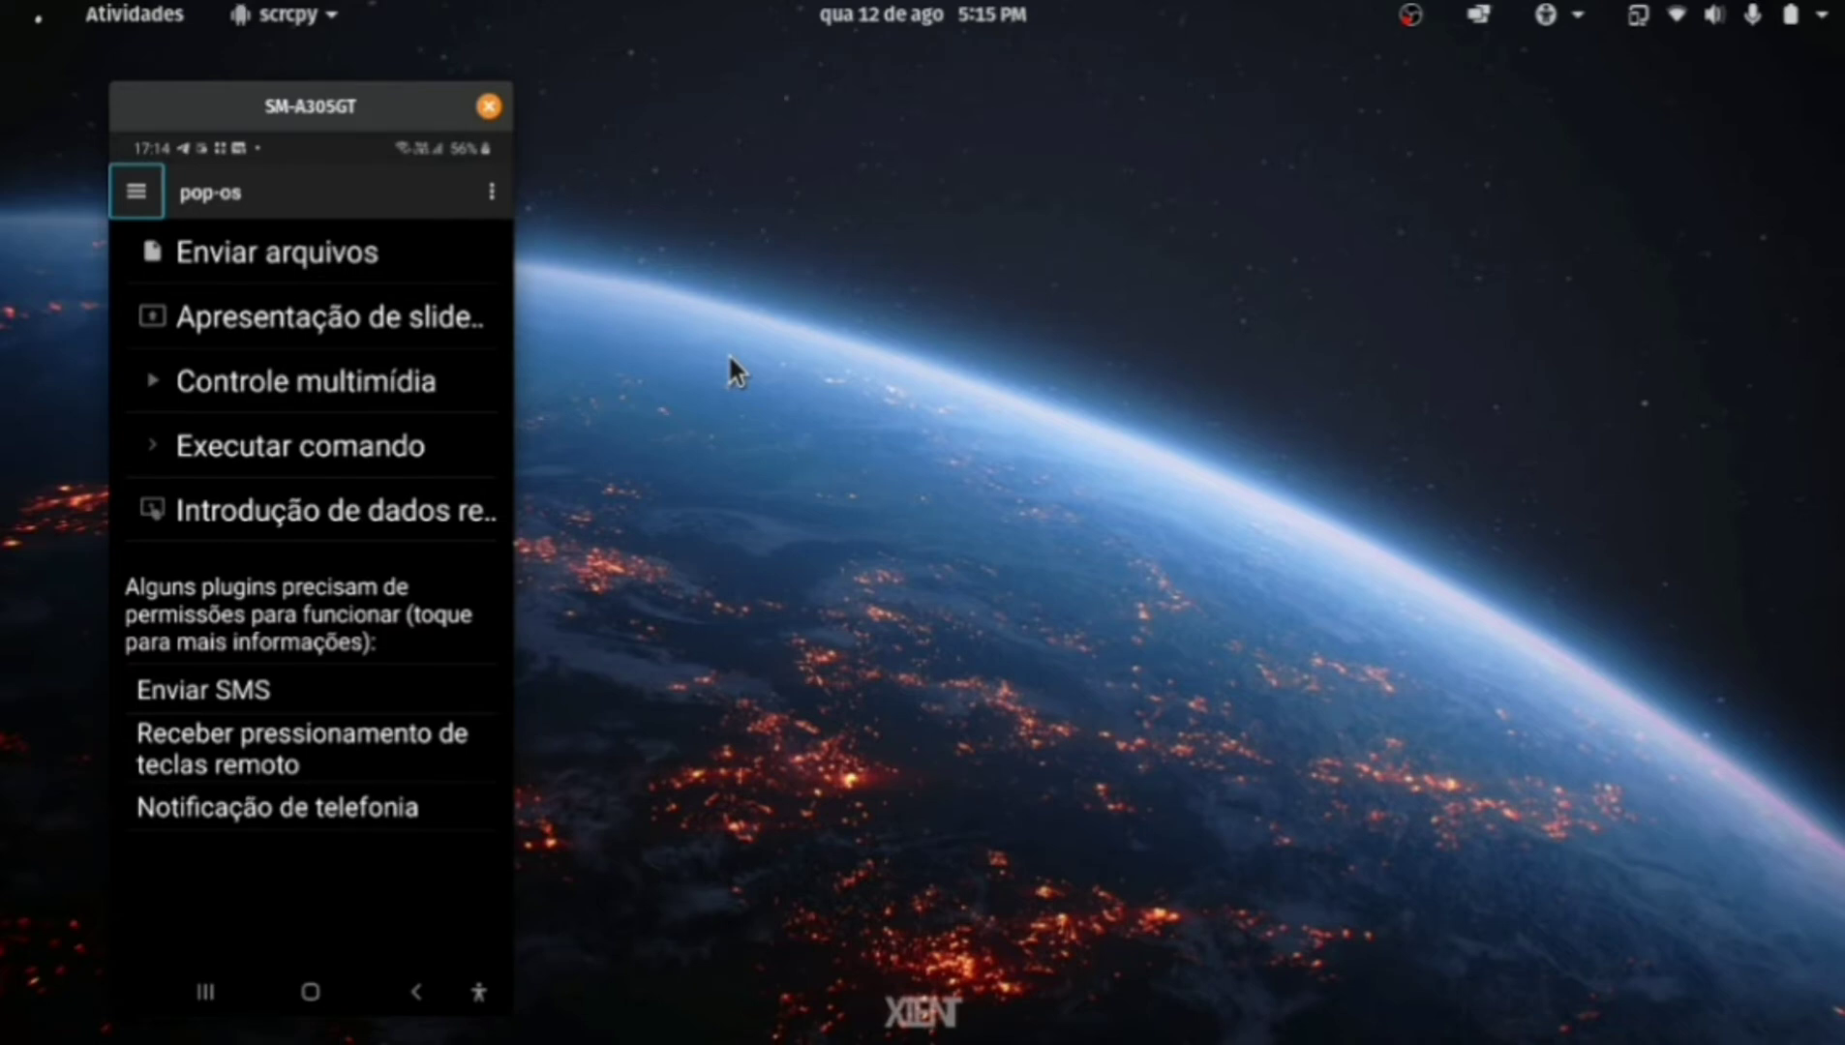
pyautogui.press('Tab')
pyautogui.press('Tab')
pyautogui.press('Tab')
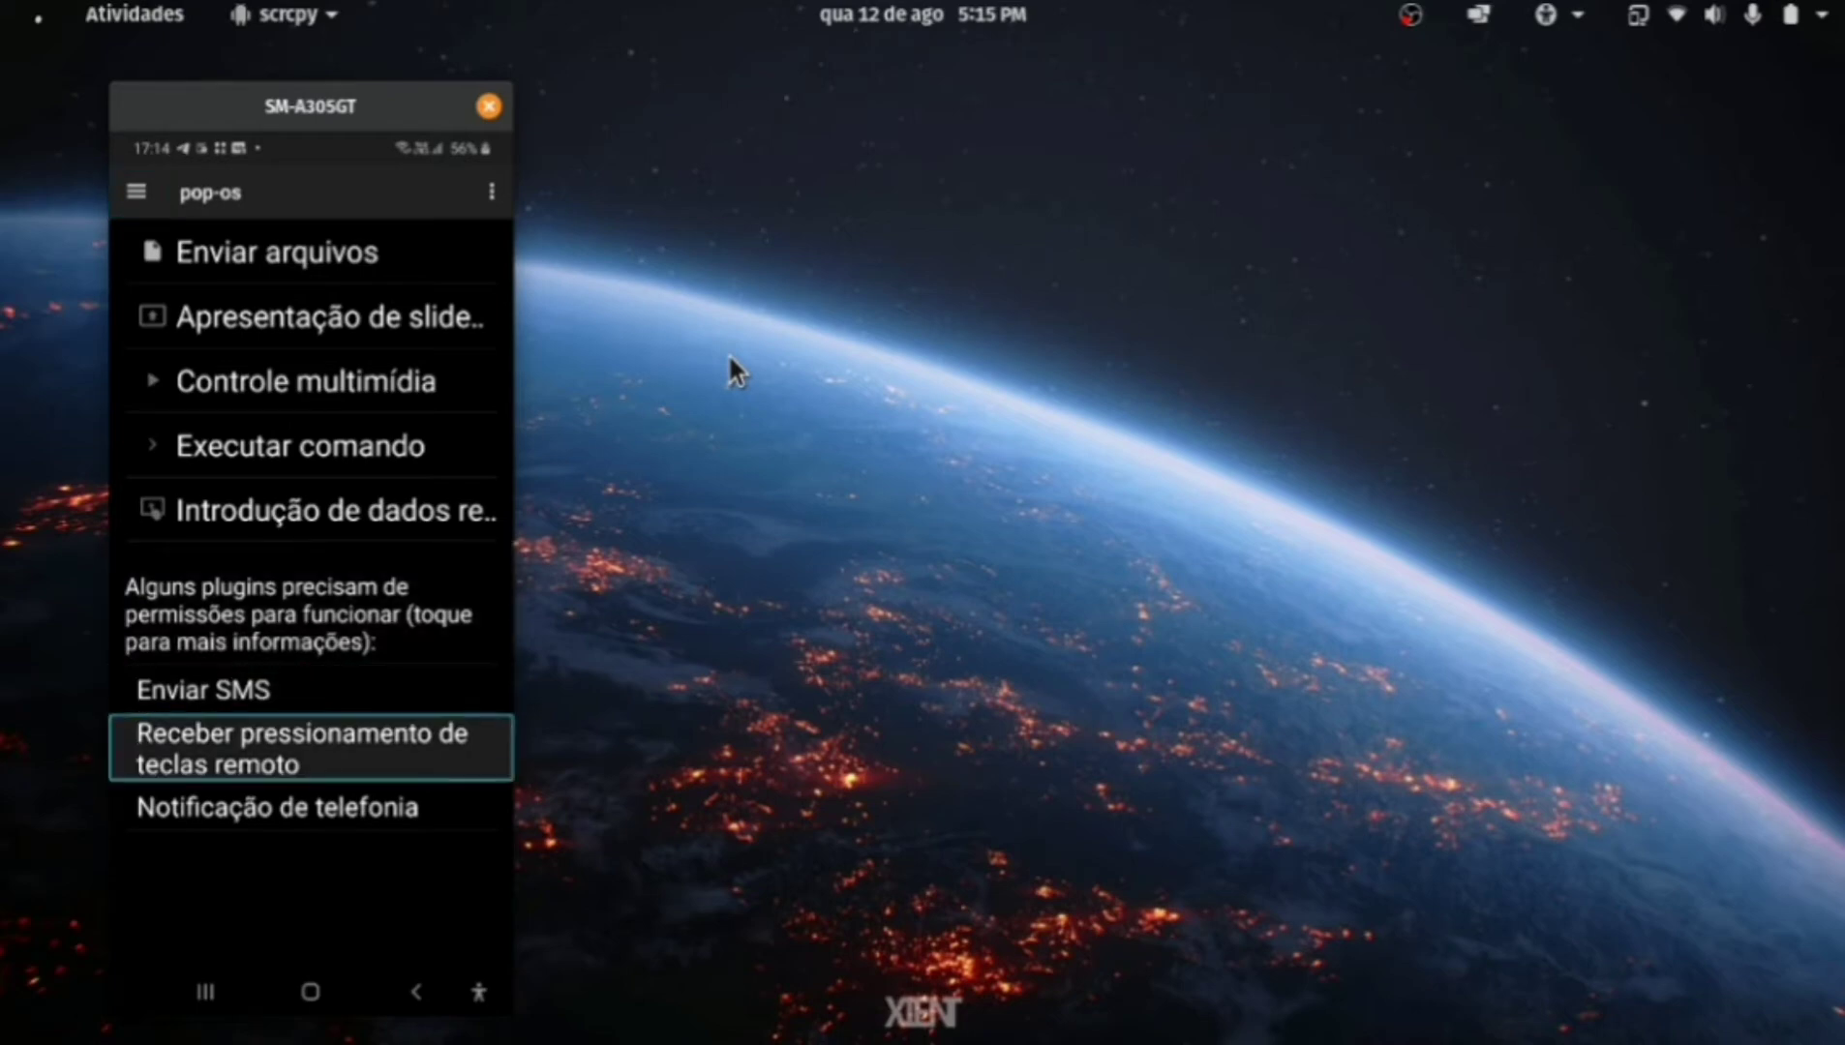
pyautogui.hotkey('shift', 'Tab')
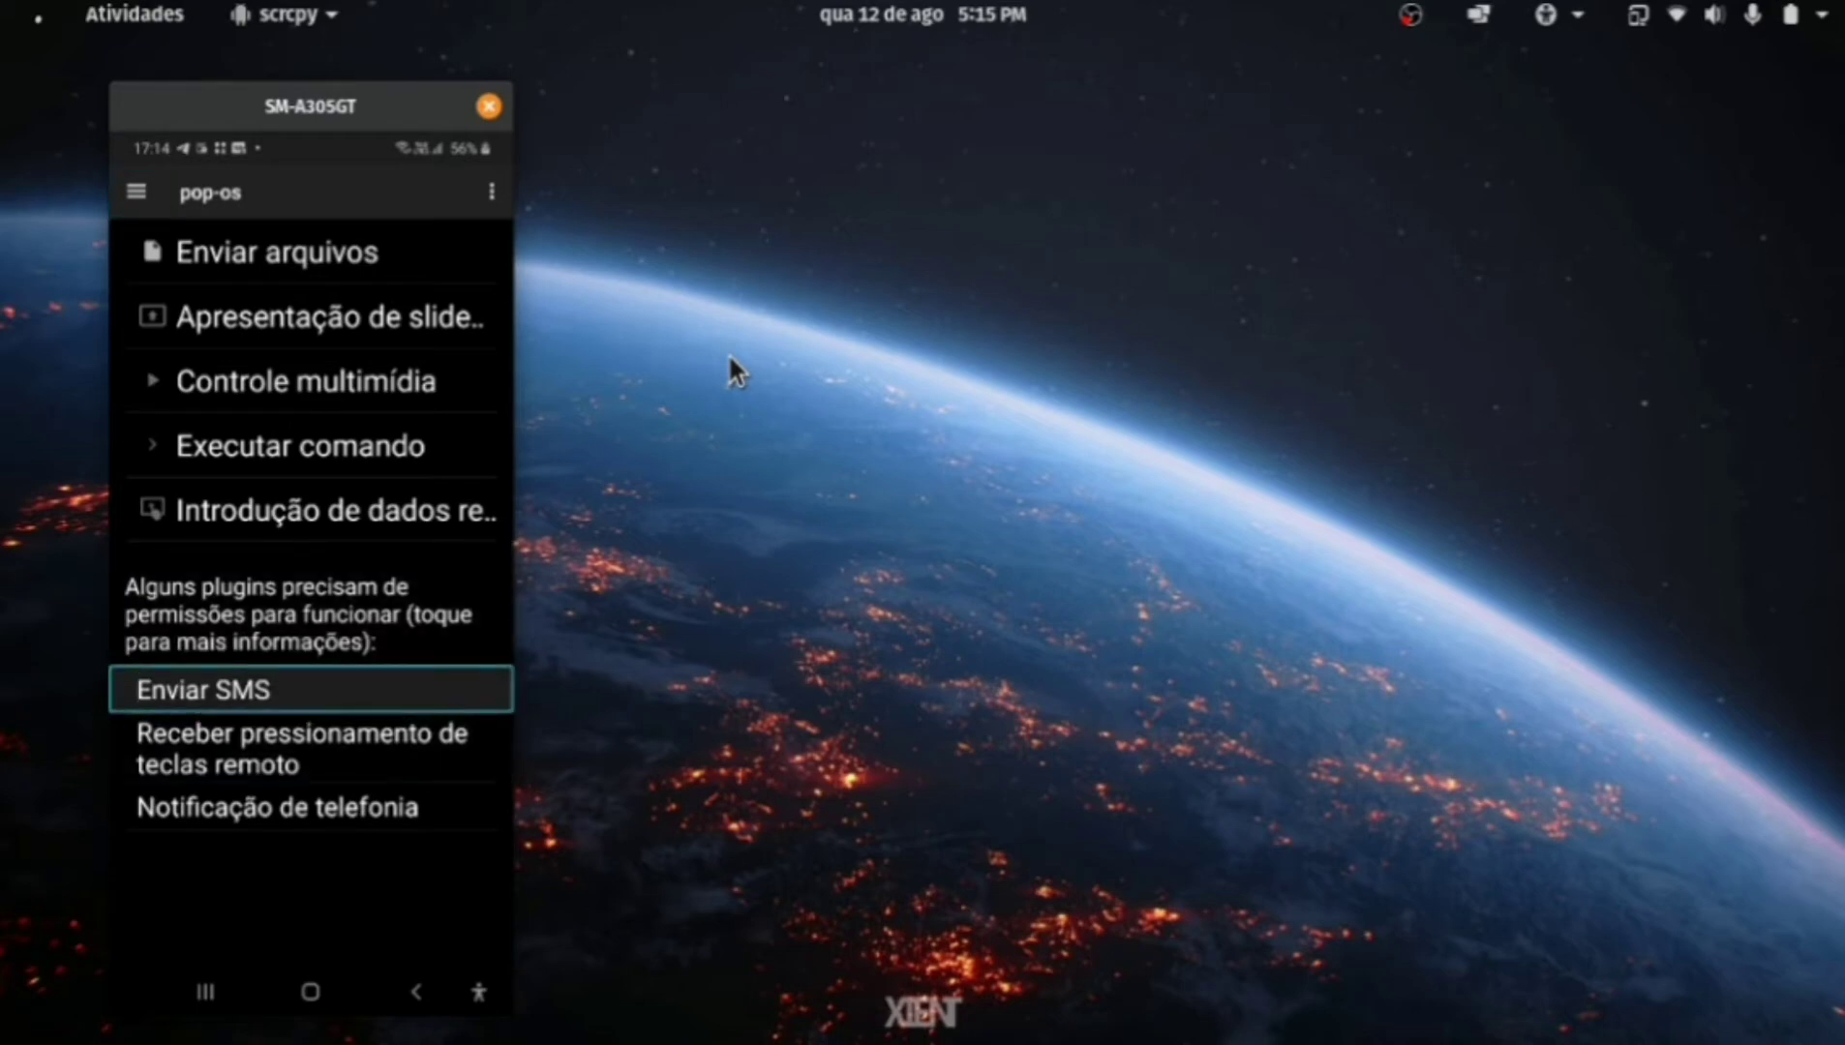
pyautogui.hotkey('shift', 'Tab')
pyautogui.hotkey('shift', 'Tab')
pyautogui.hotkey('shift', 'Tab')
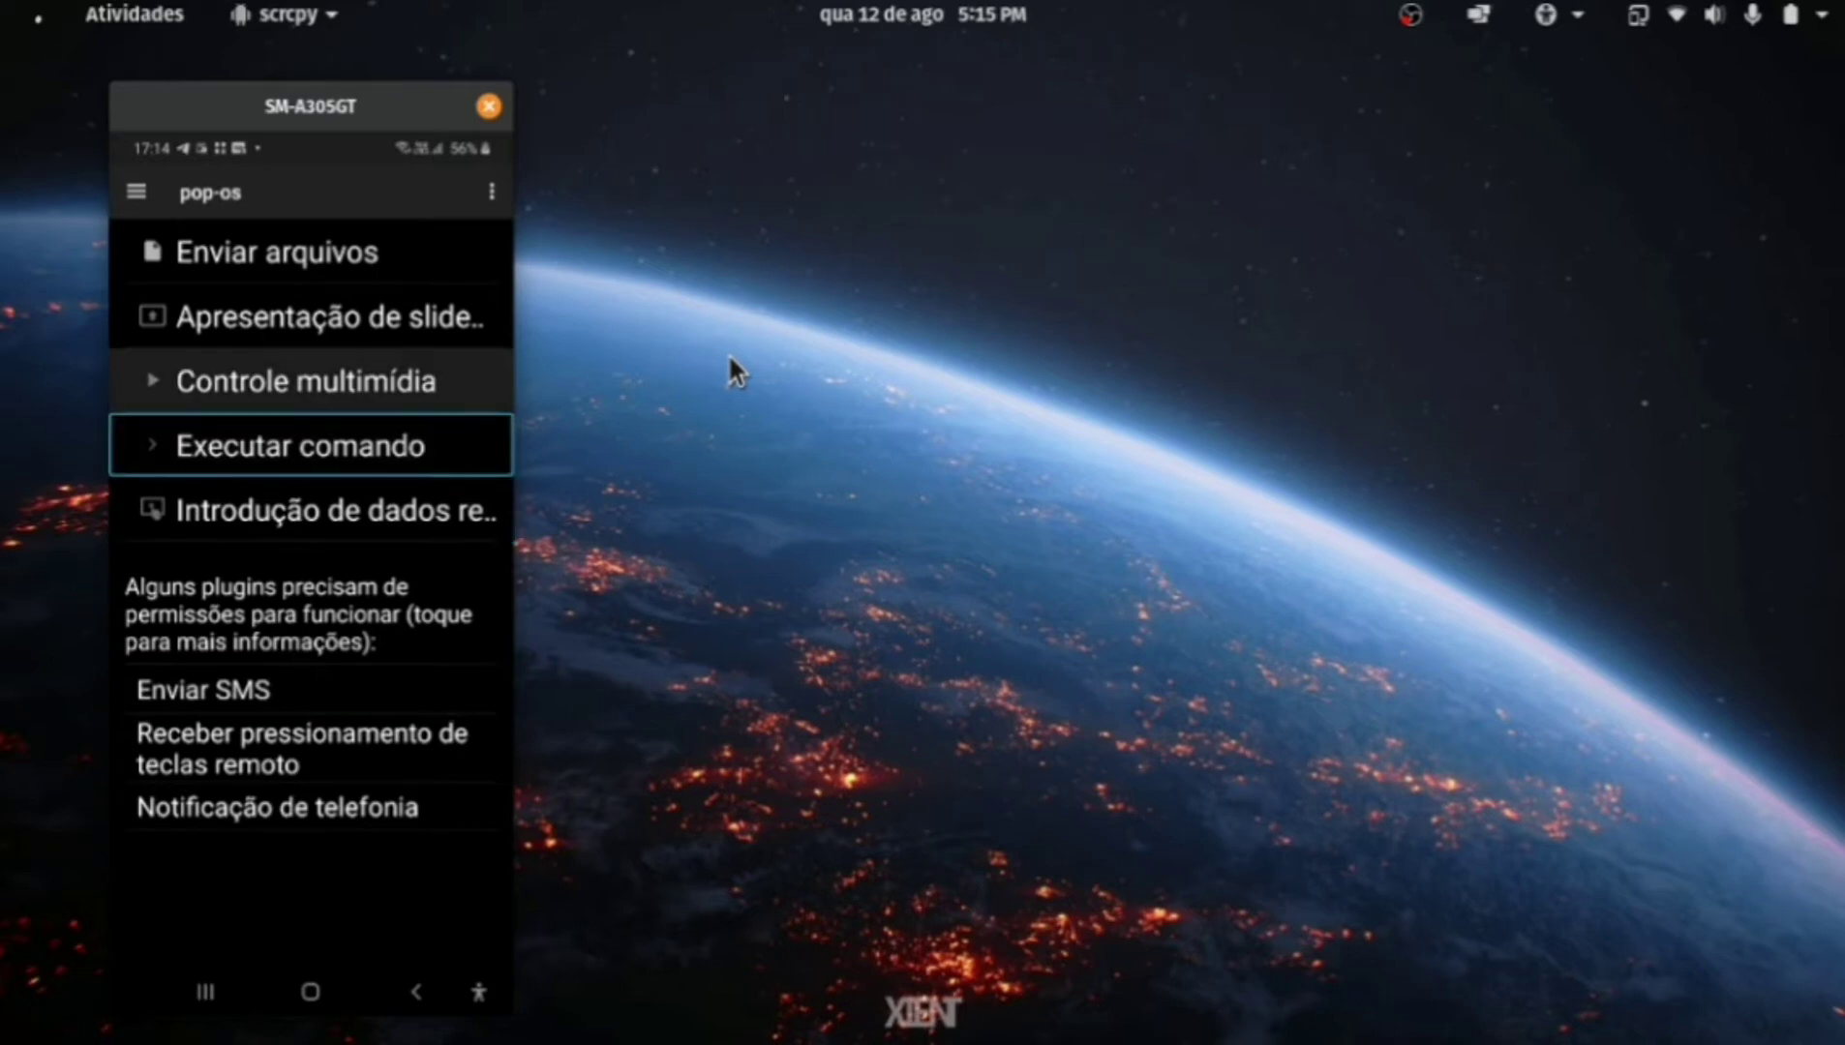
pyautogui.hotkey('shift', 'Tab')
pyautogui.hotkey('shift', 'Tab')
pyautogui.hotkey('shift', 'Tab')
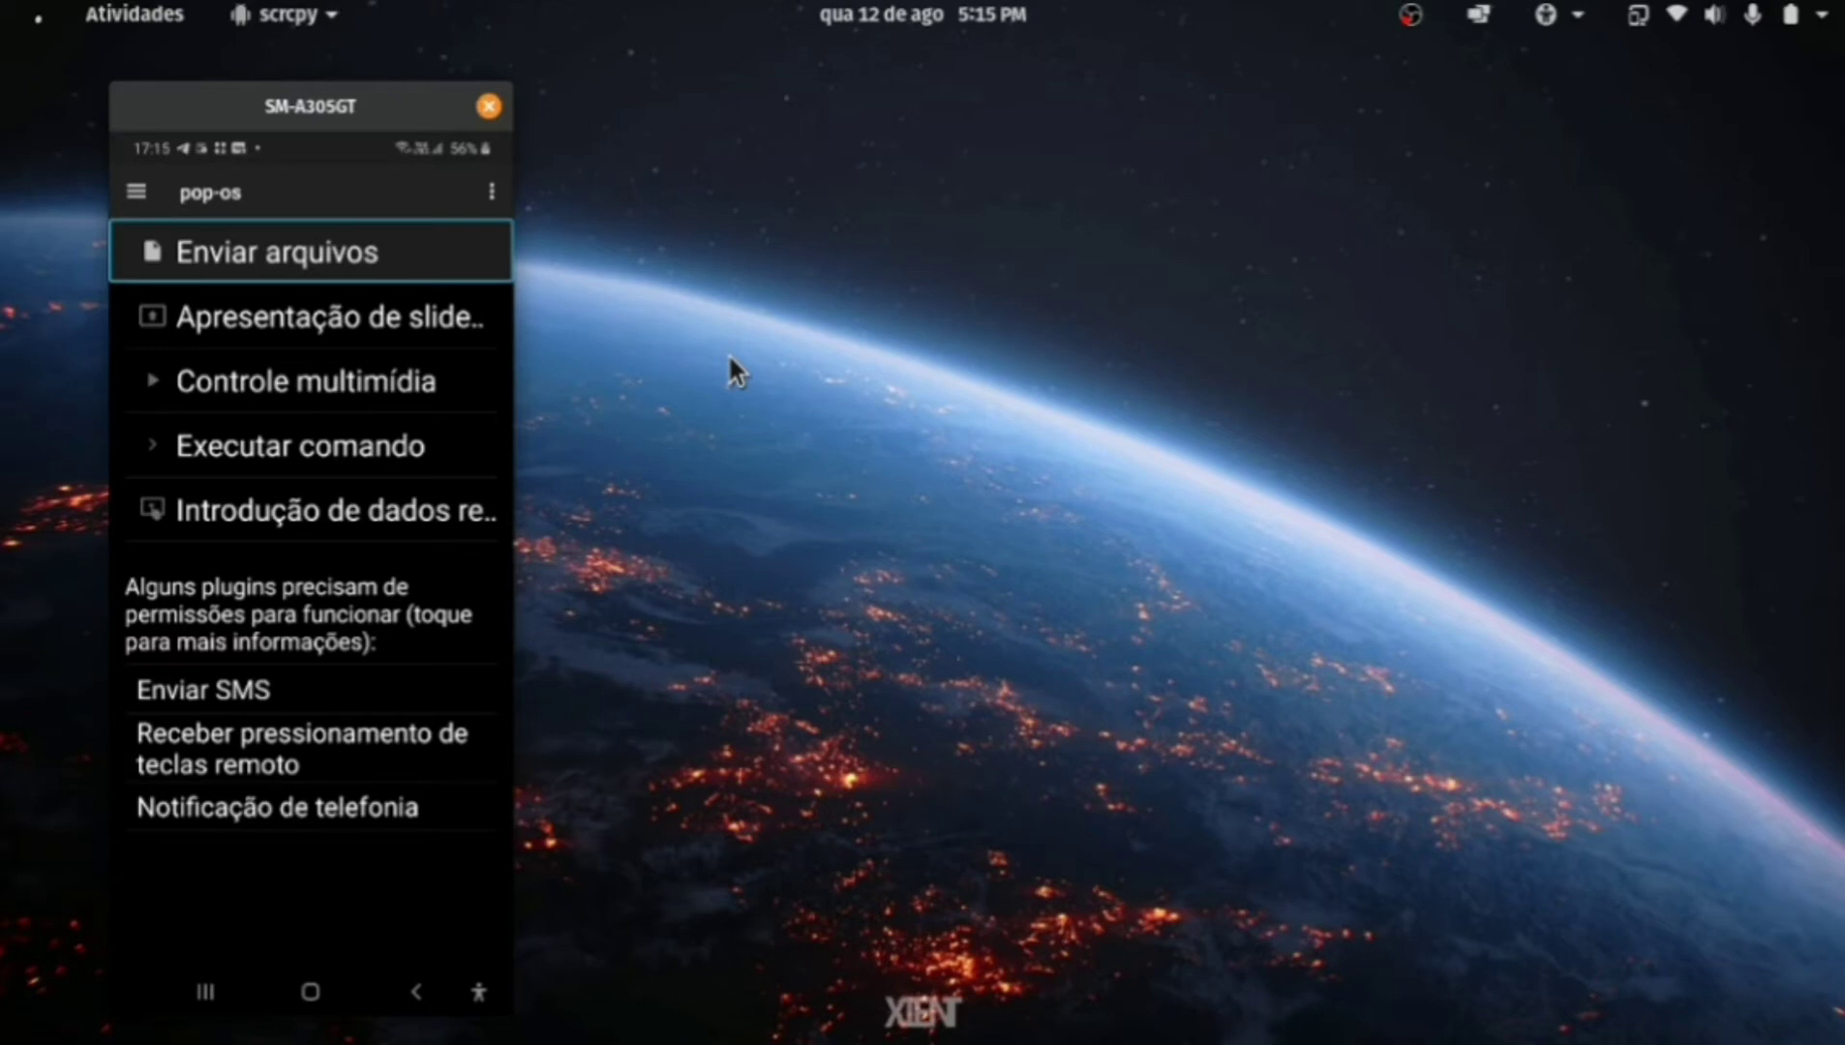
# Go through the pop-os entries in KDE Connect from Enviar arquivos down to Notificação de telefonia.
pyautogui.press('Down')
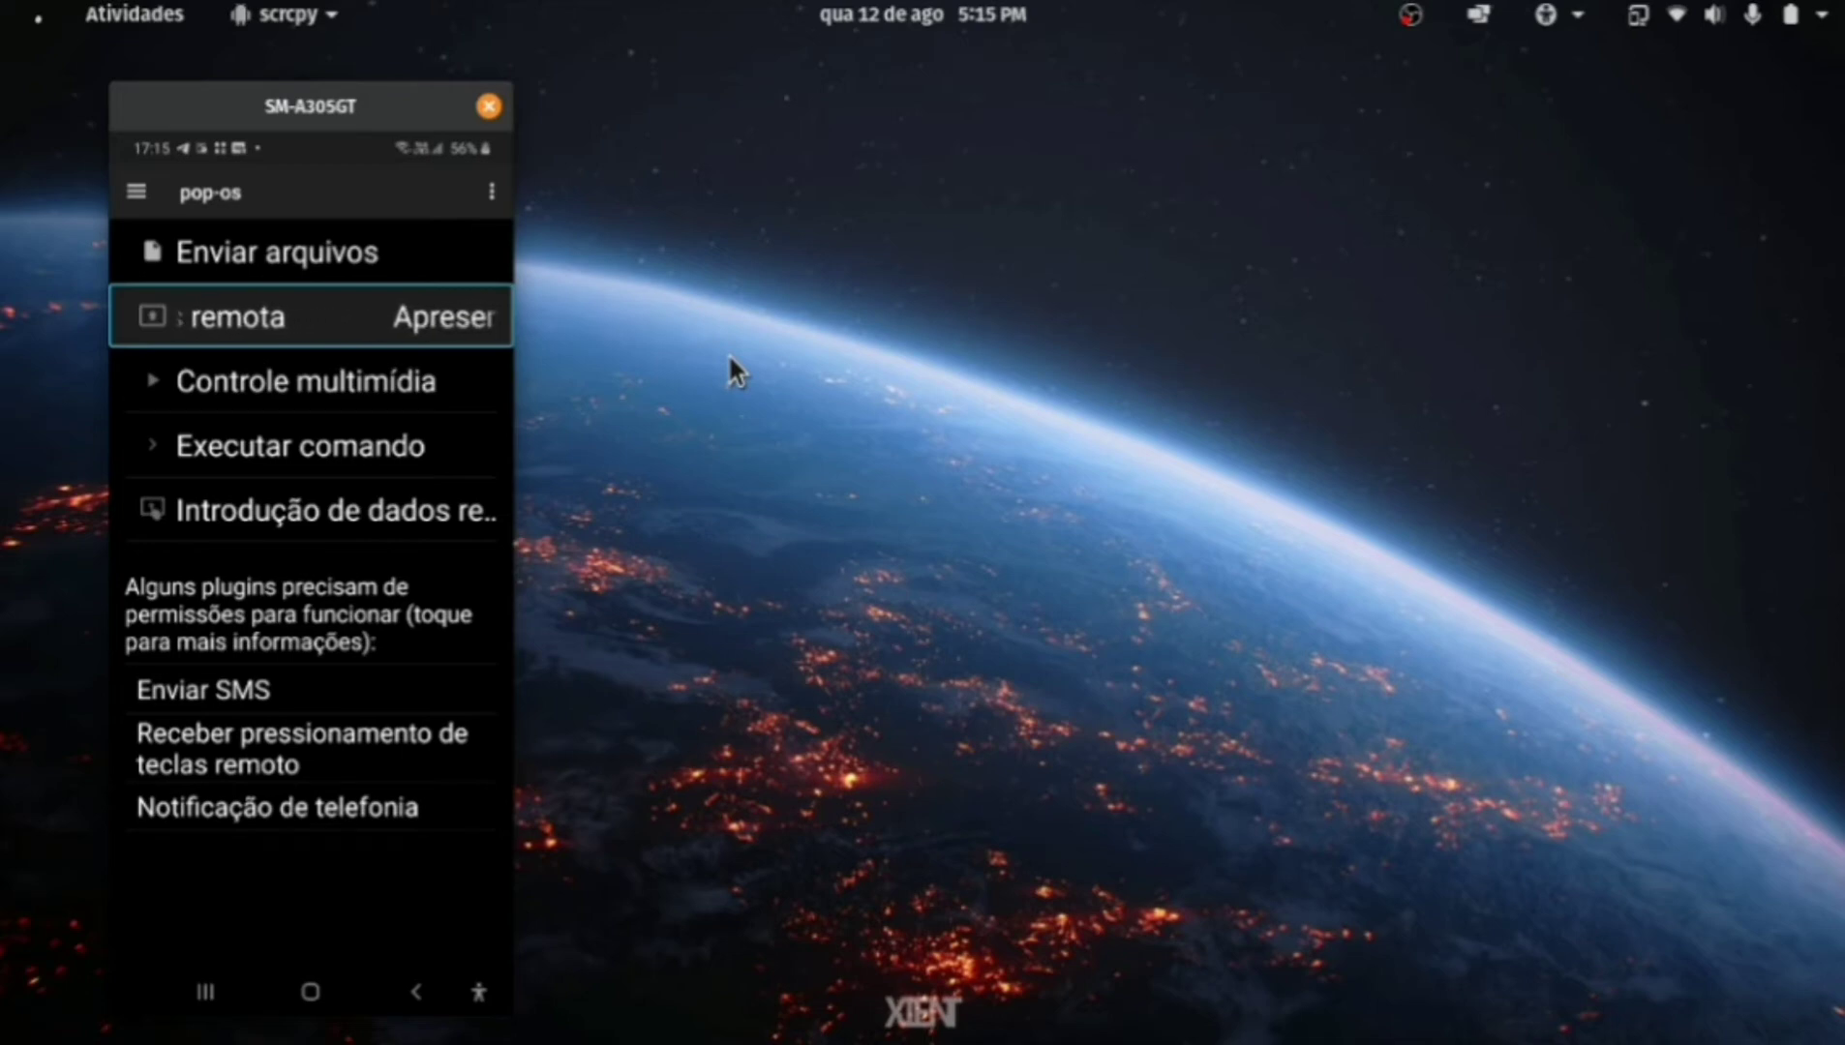
pyautogui.press('Down')
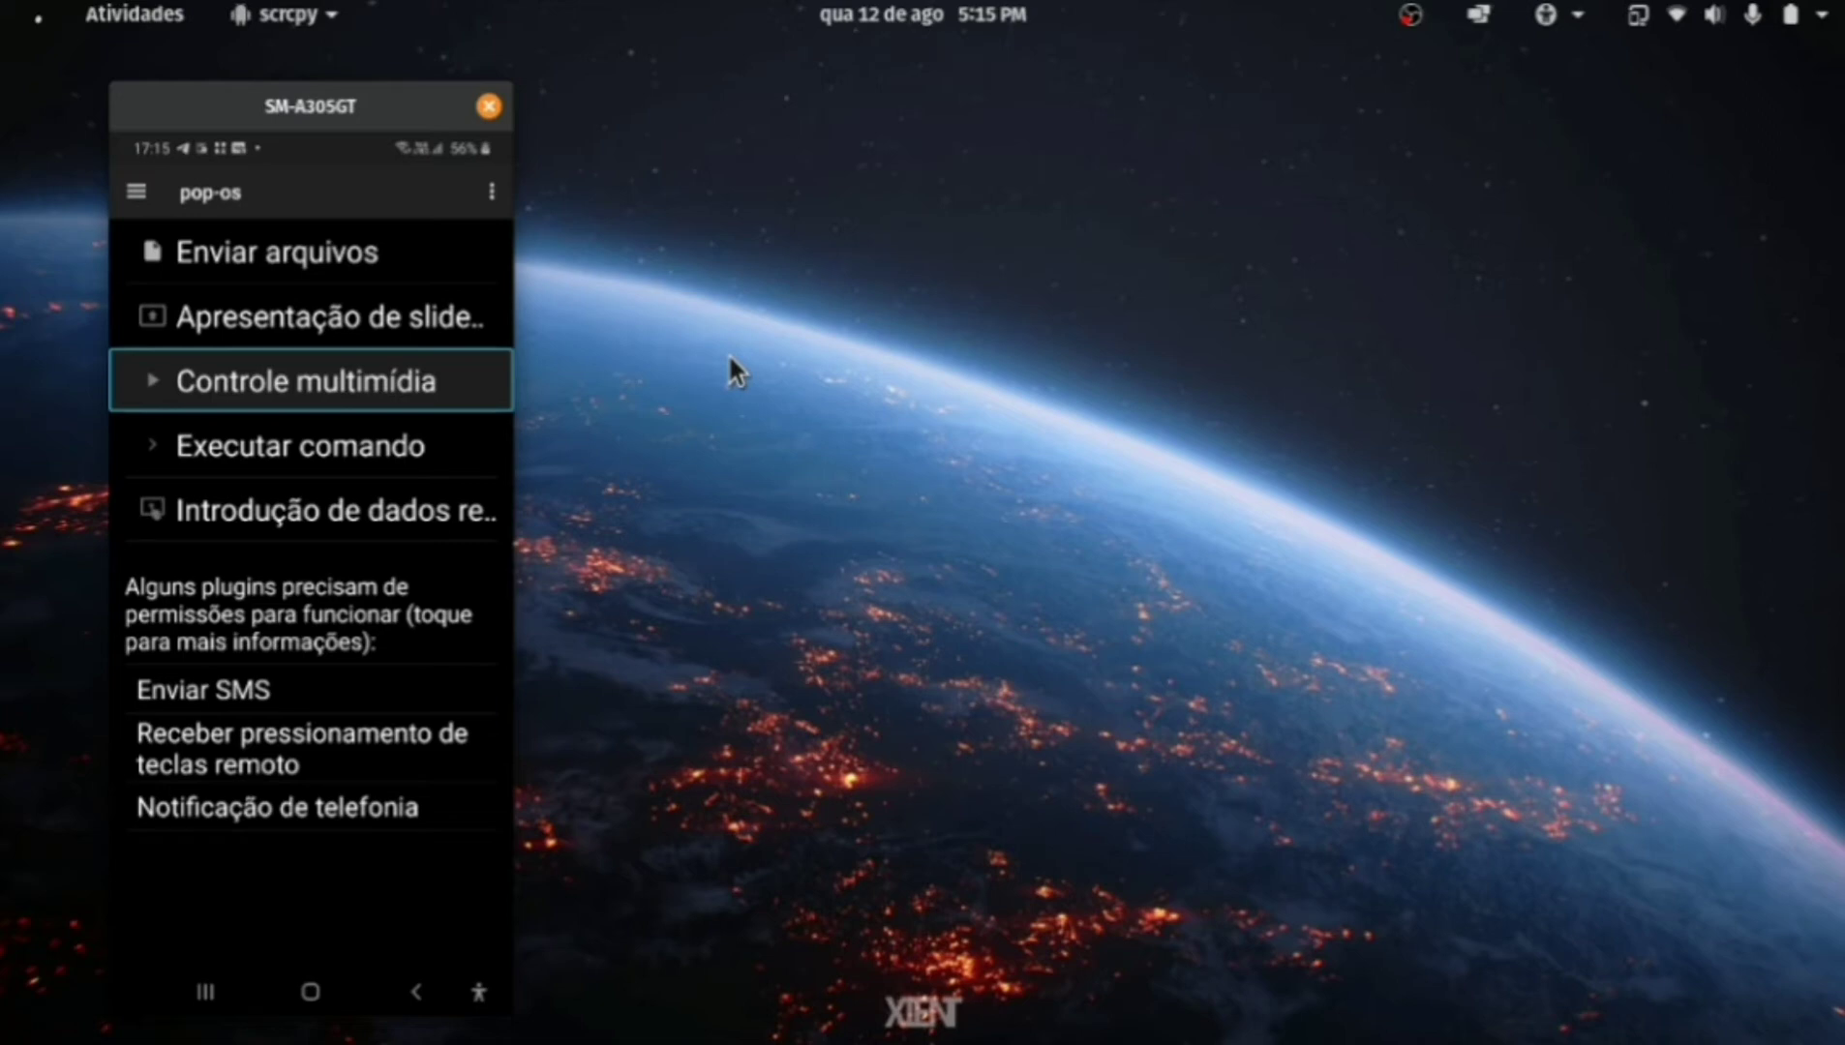
pyautogui.press('Down')
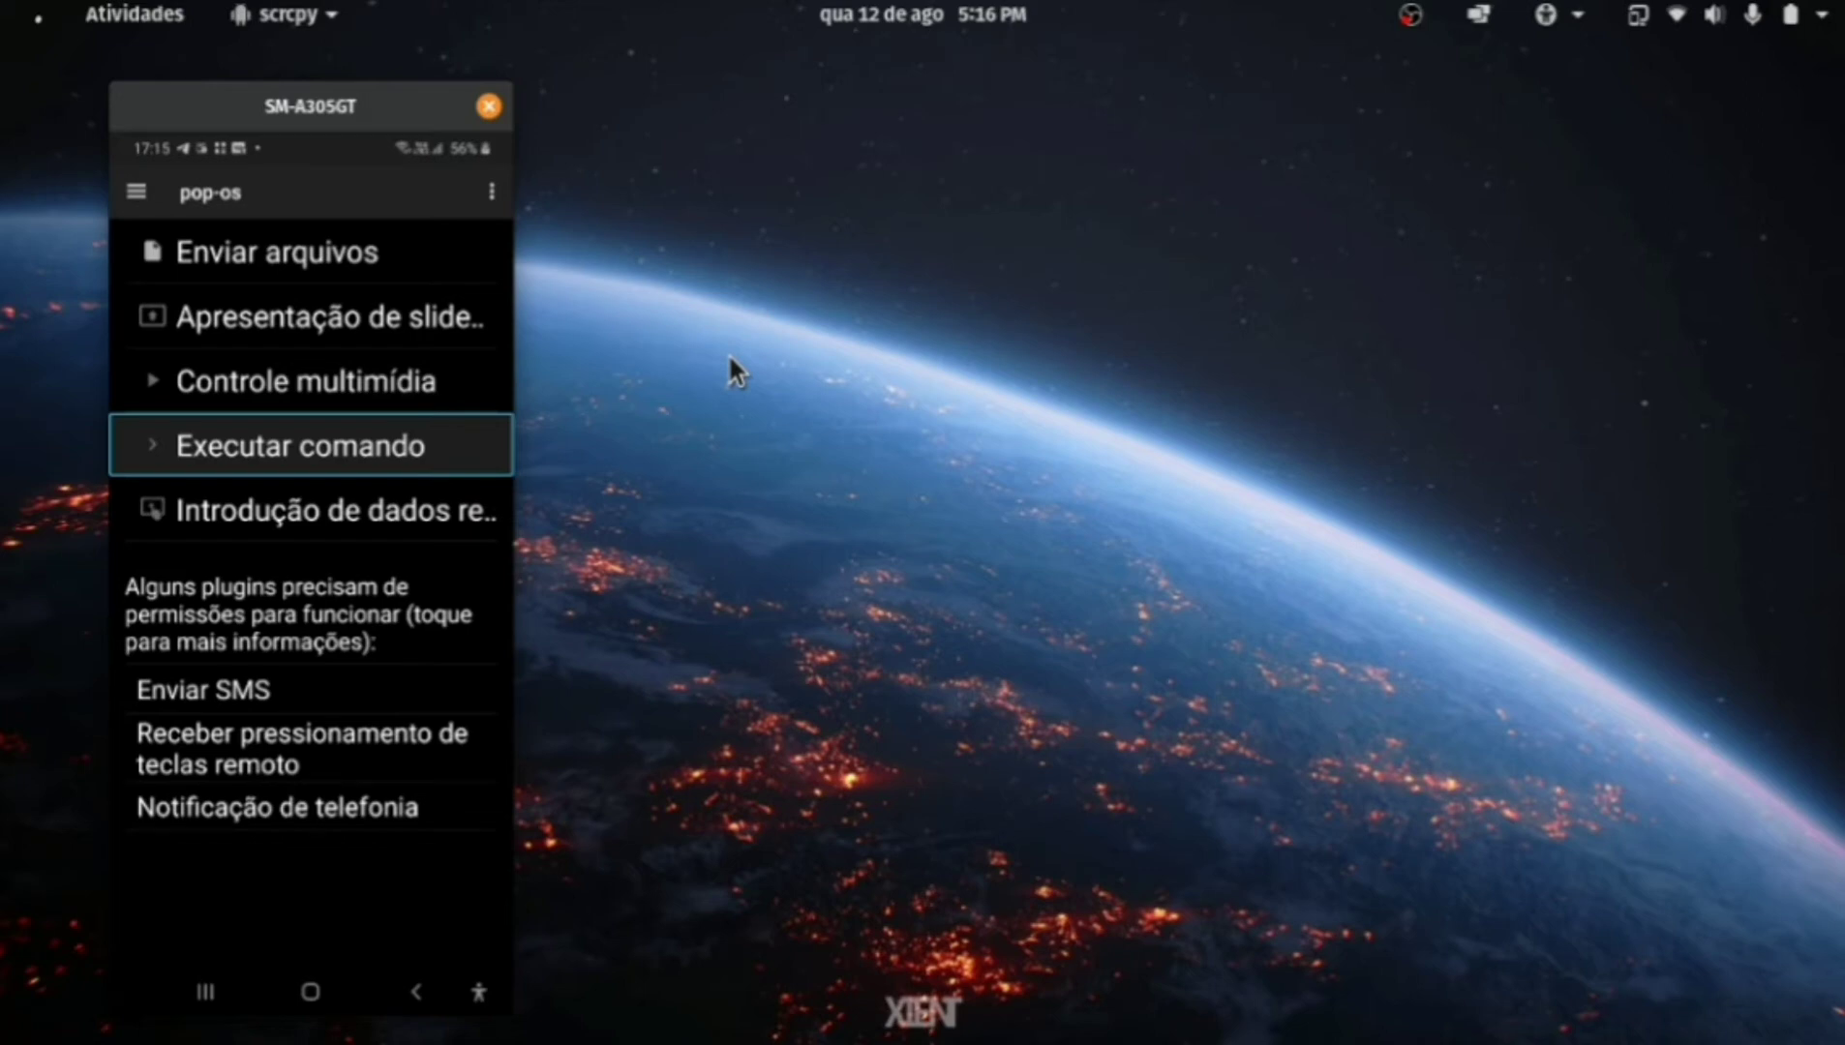
pyautogui.press('Down')
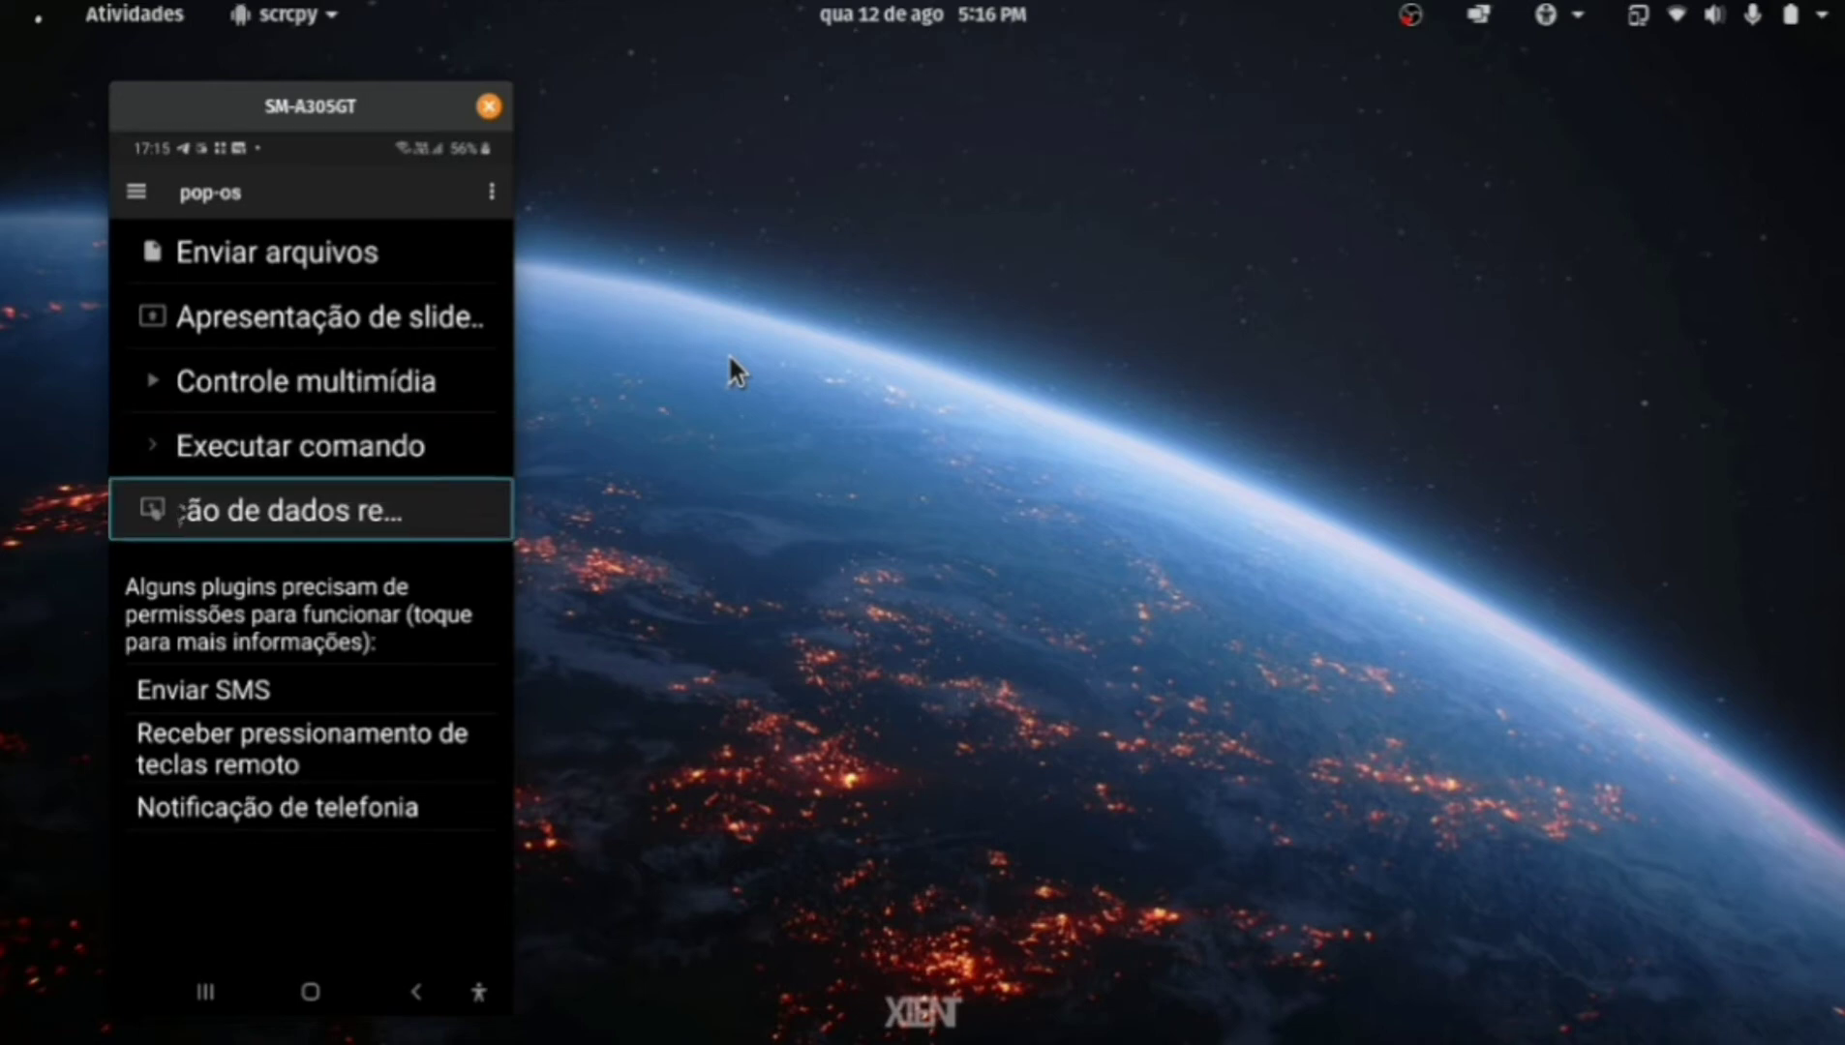
pyautogui.press('Down')
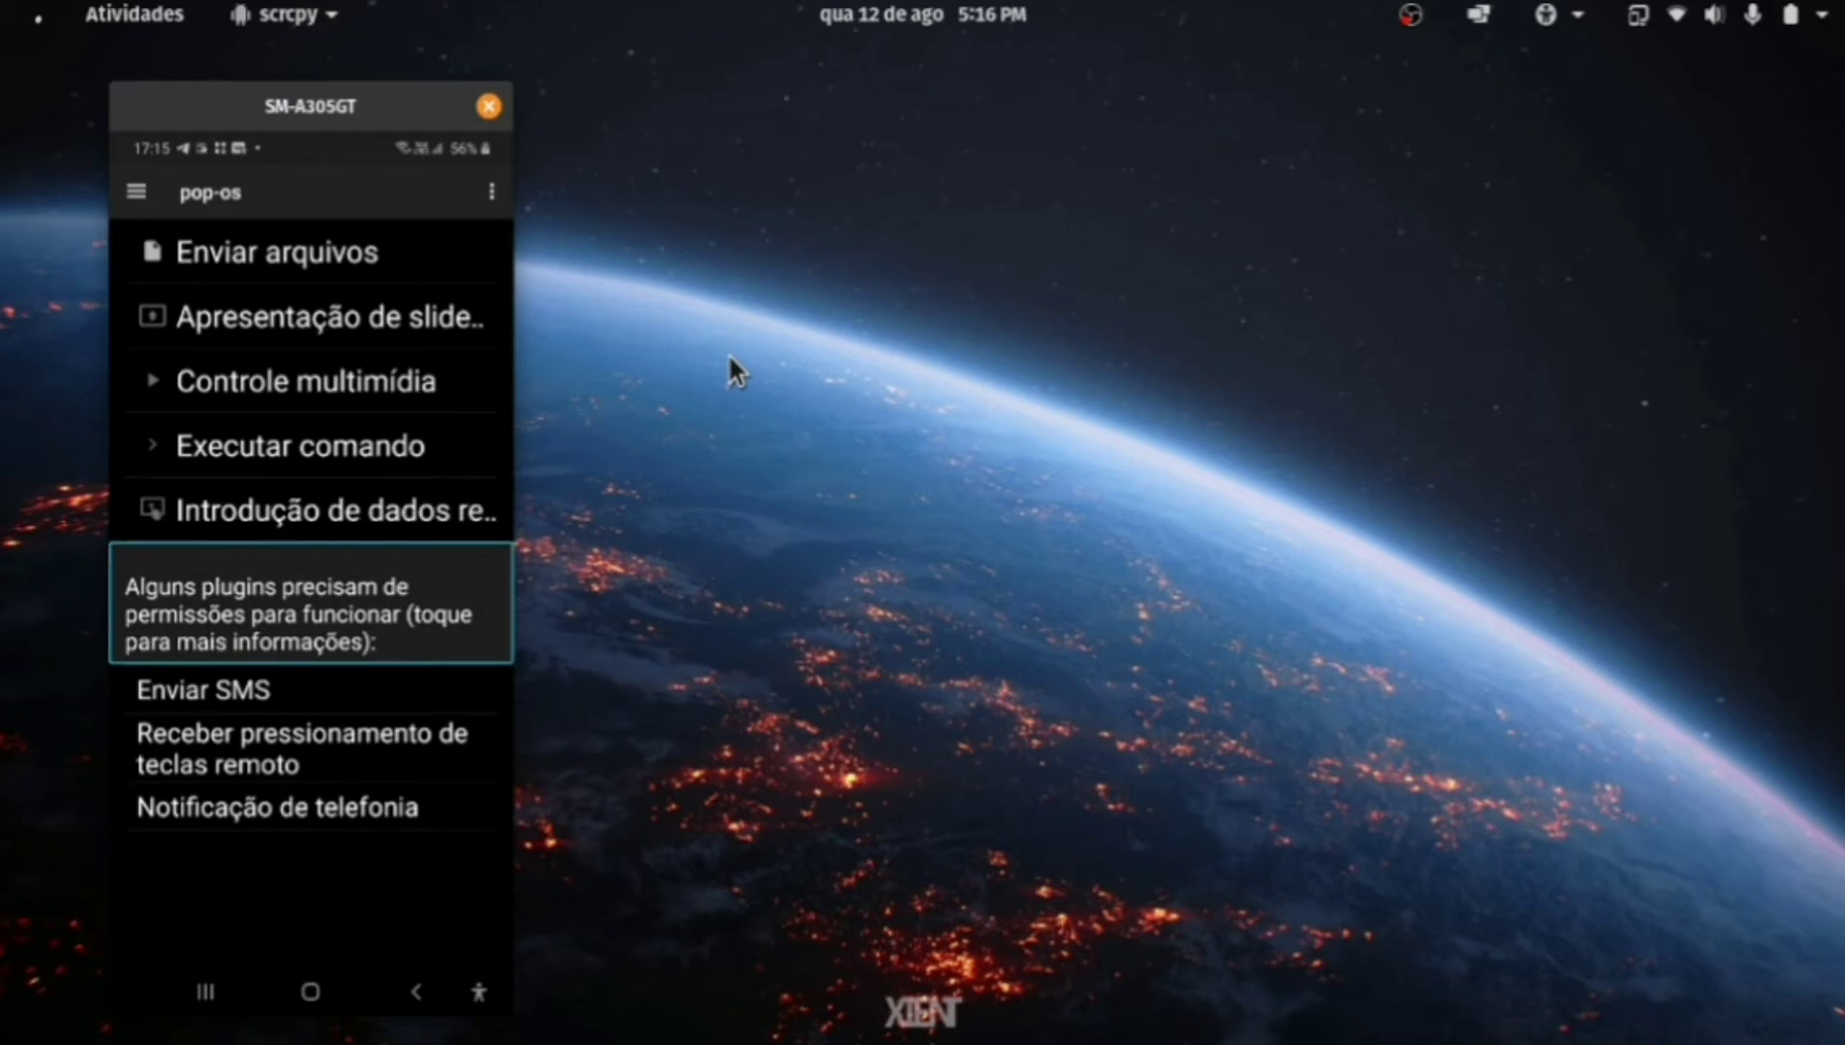
pyautogui.press('Down')
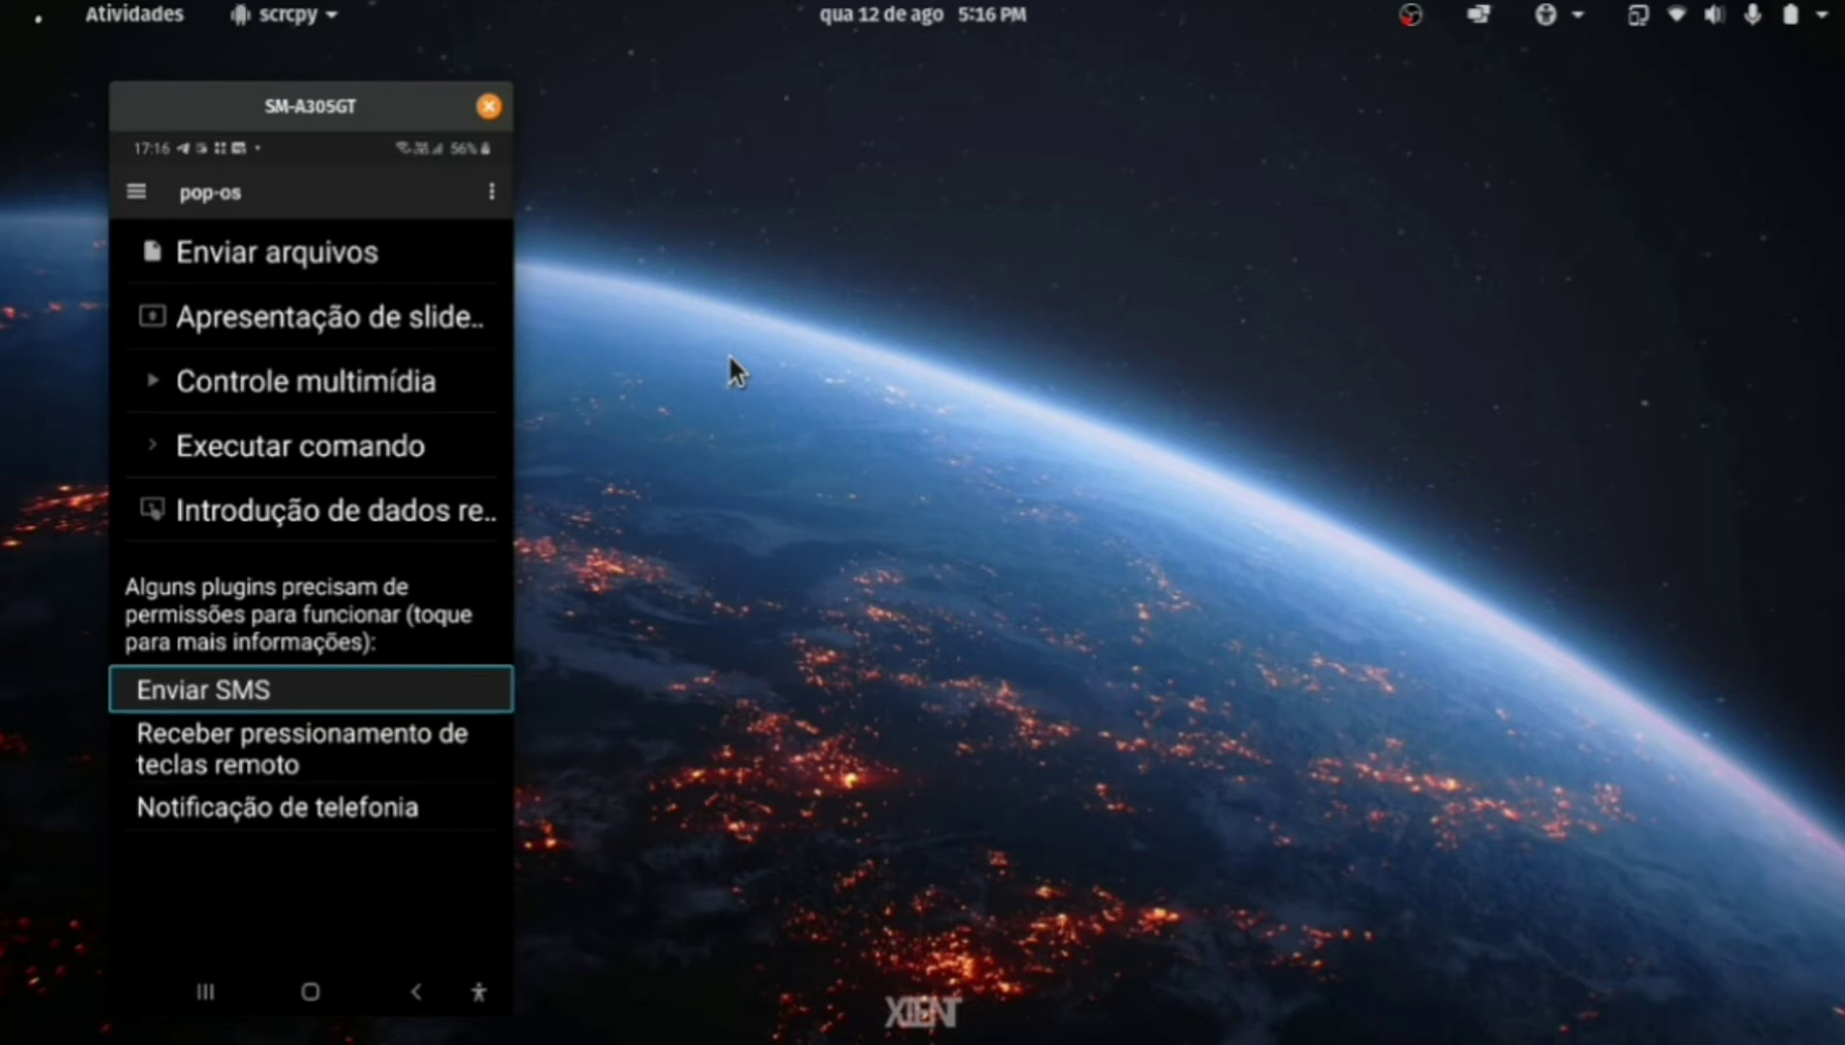
pyautogui.press('Down')
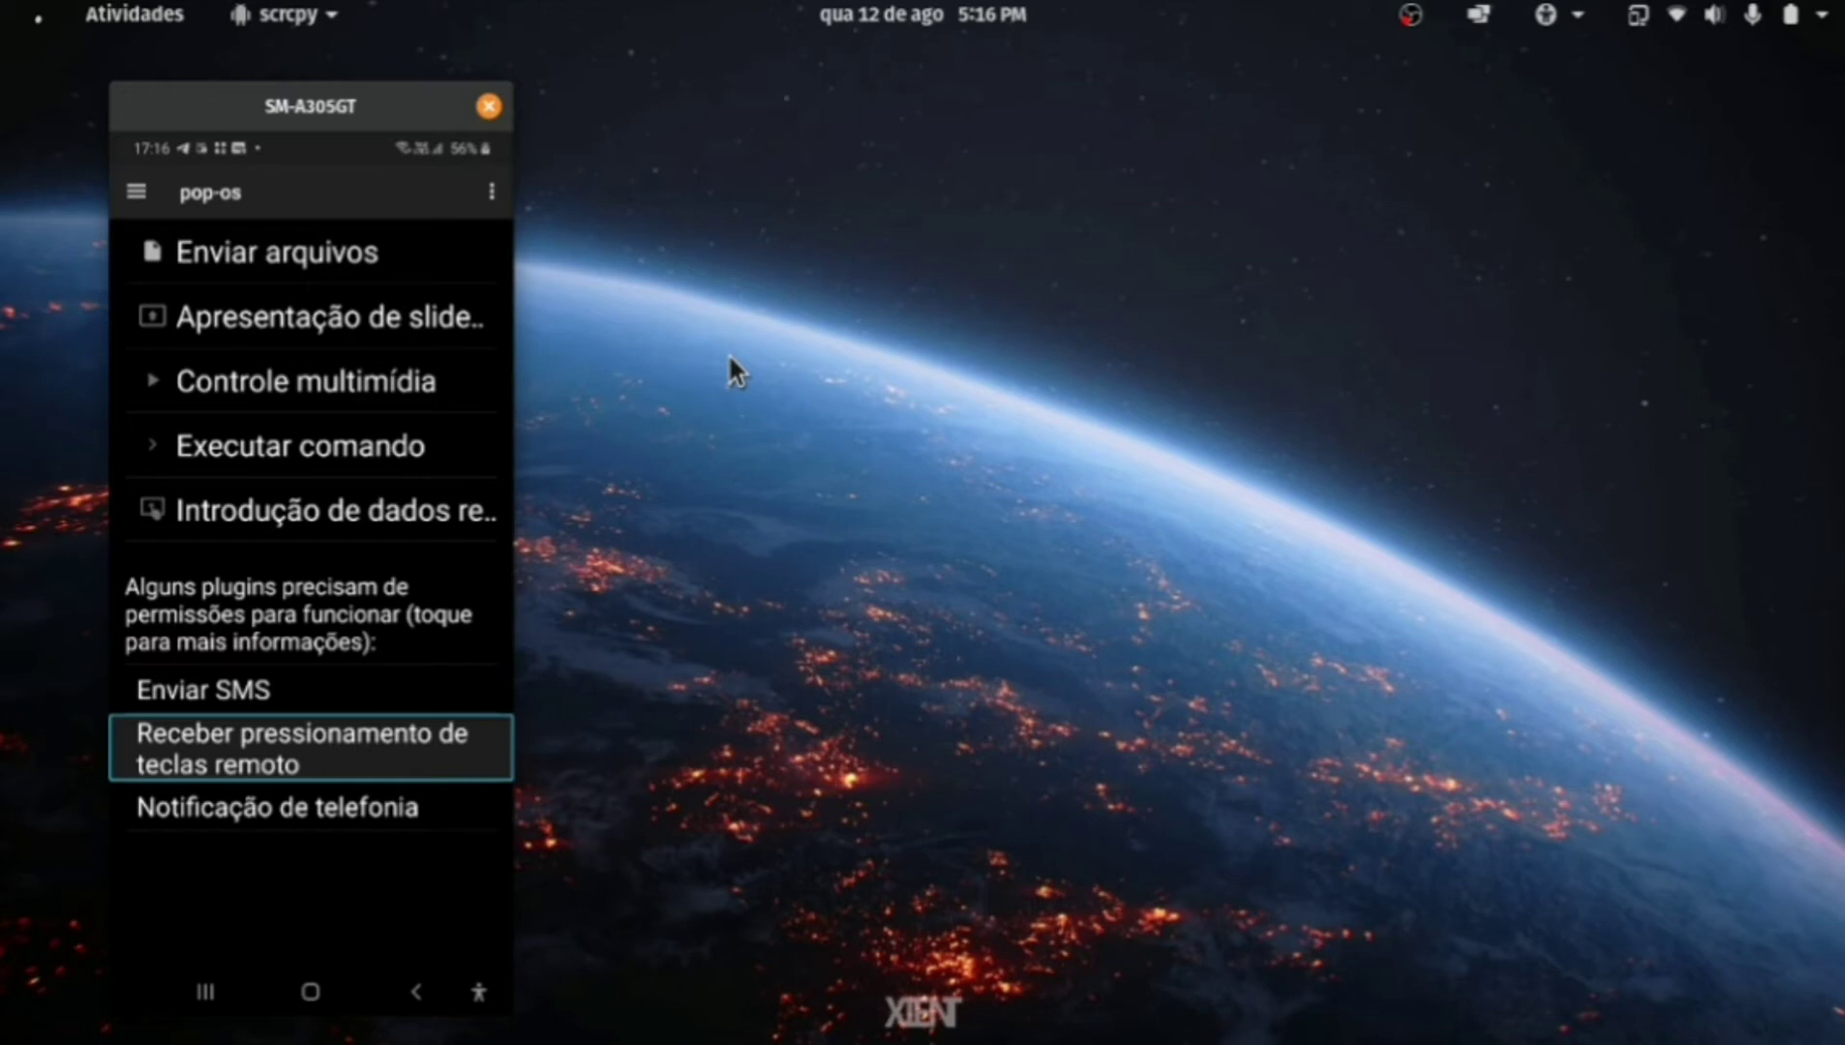
pyautogui.press('Down')
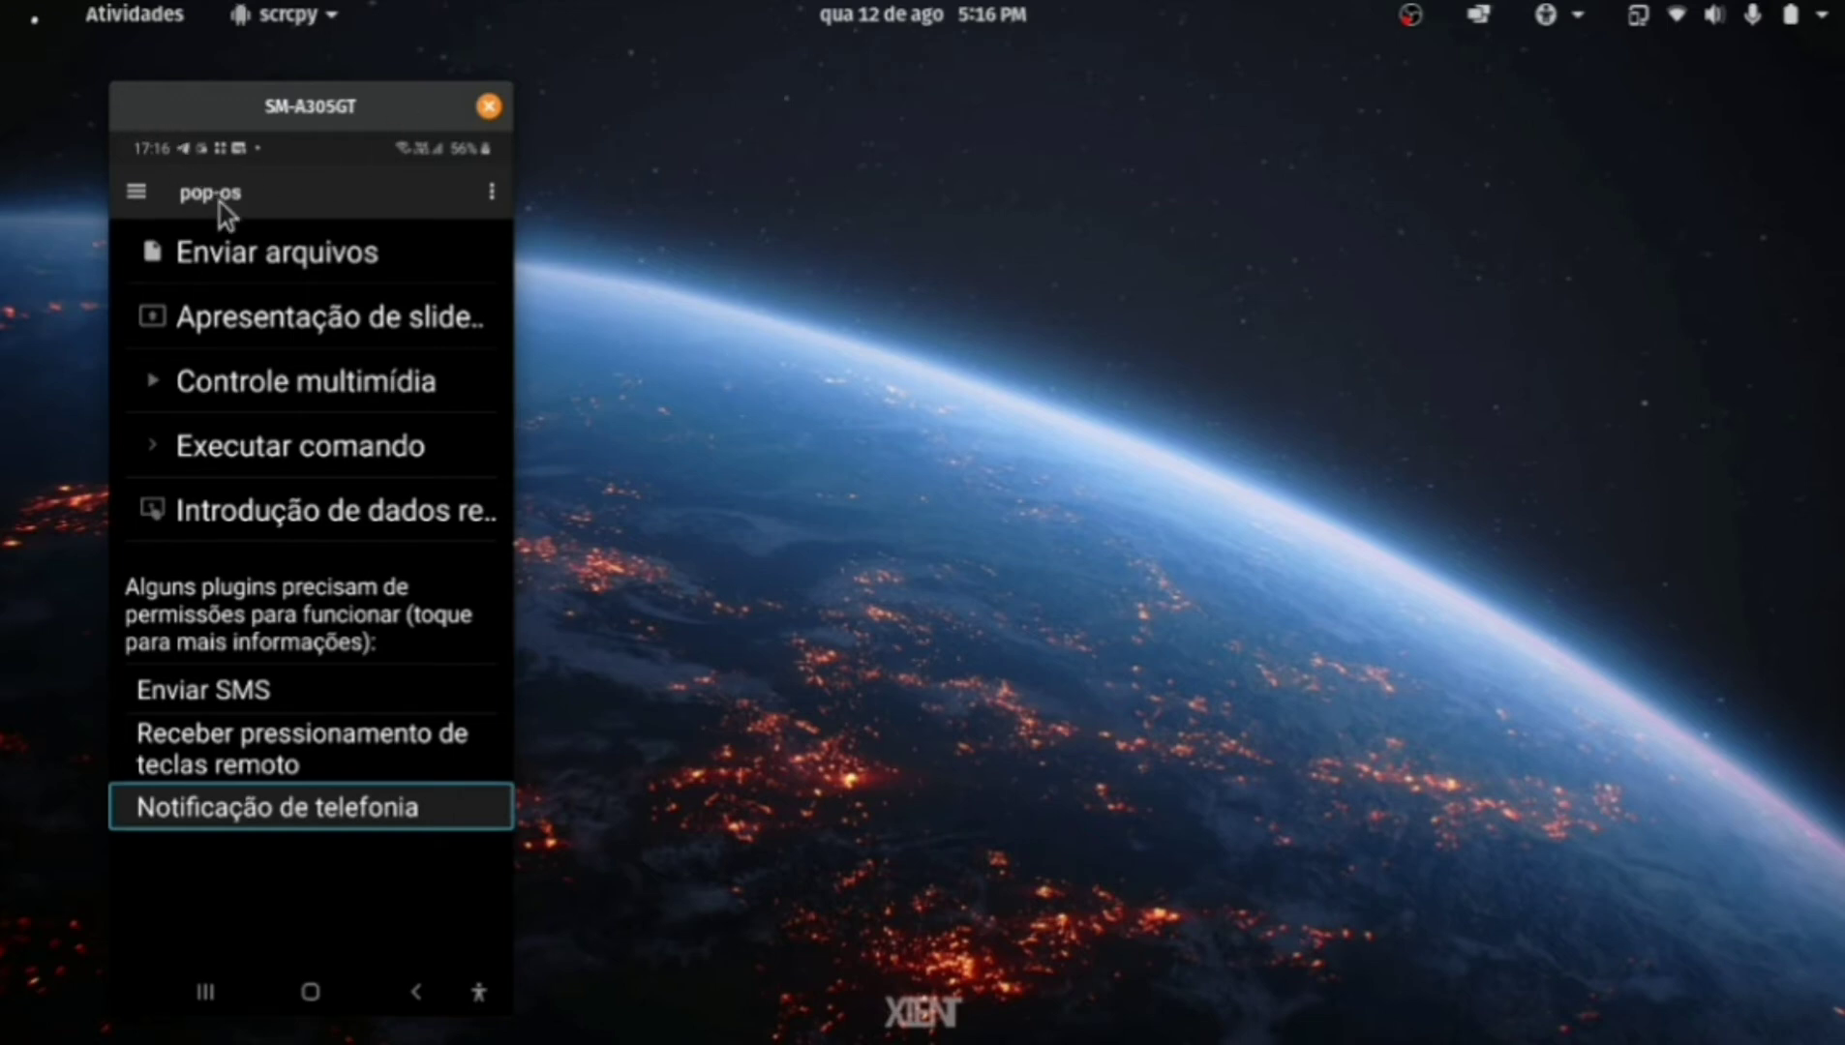
# Examine the pop-os and Emparelhar novo entries in KDE Connect's navigation drawer, and close the phone mirror window.
pyautogui.click(134, 184)
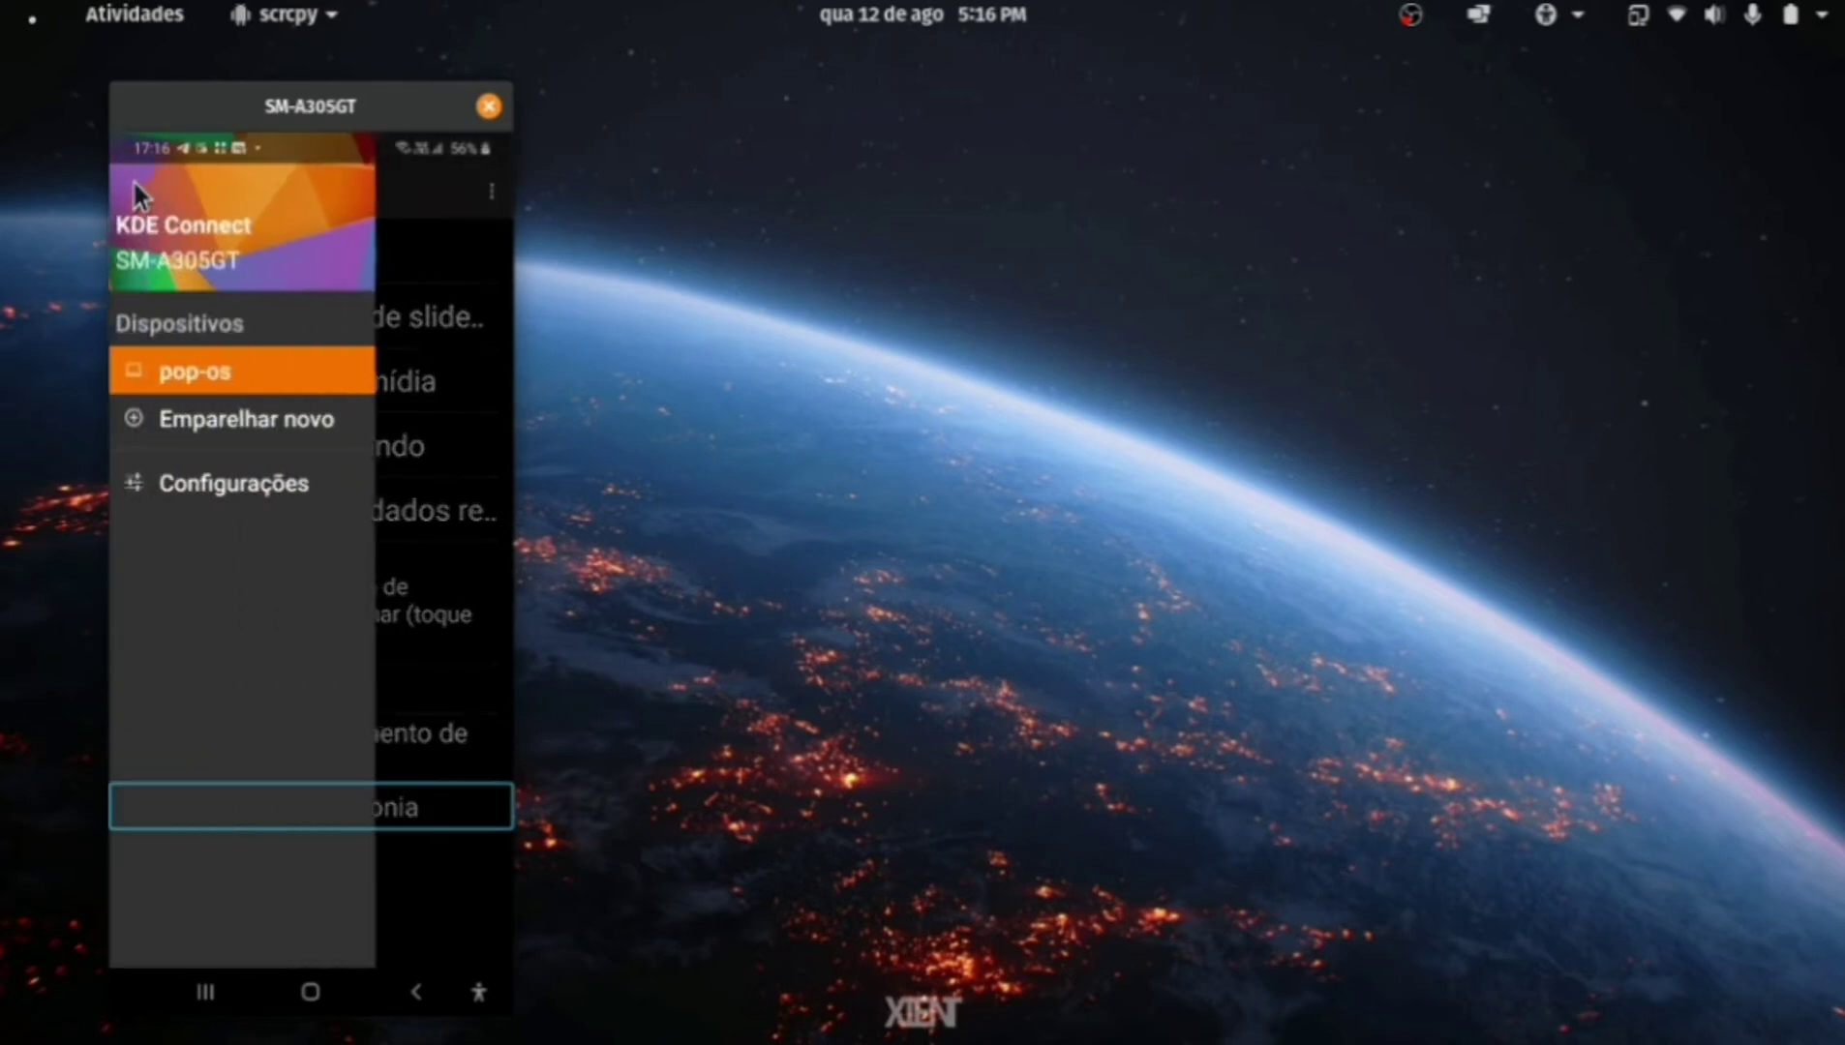
pyautogui.click(136, 189)
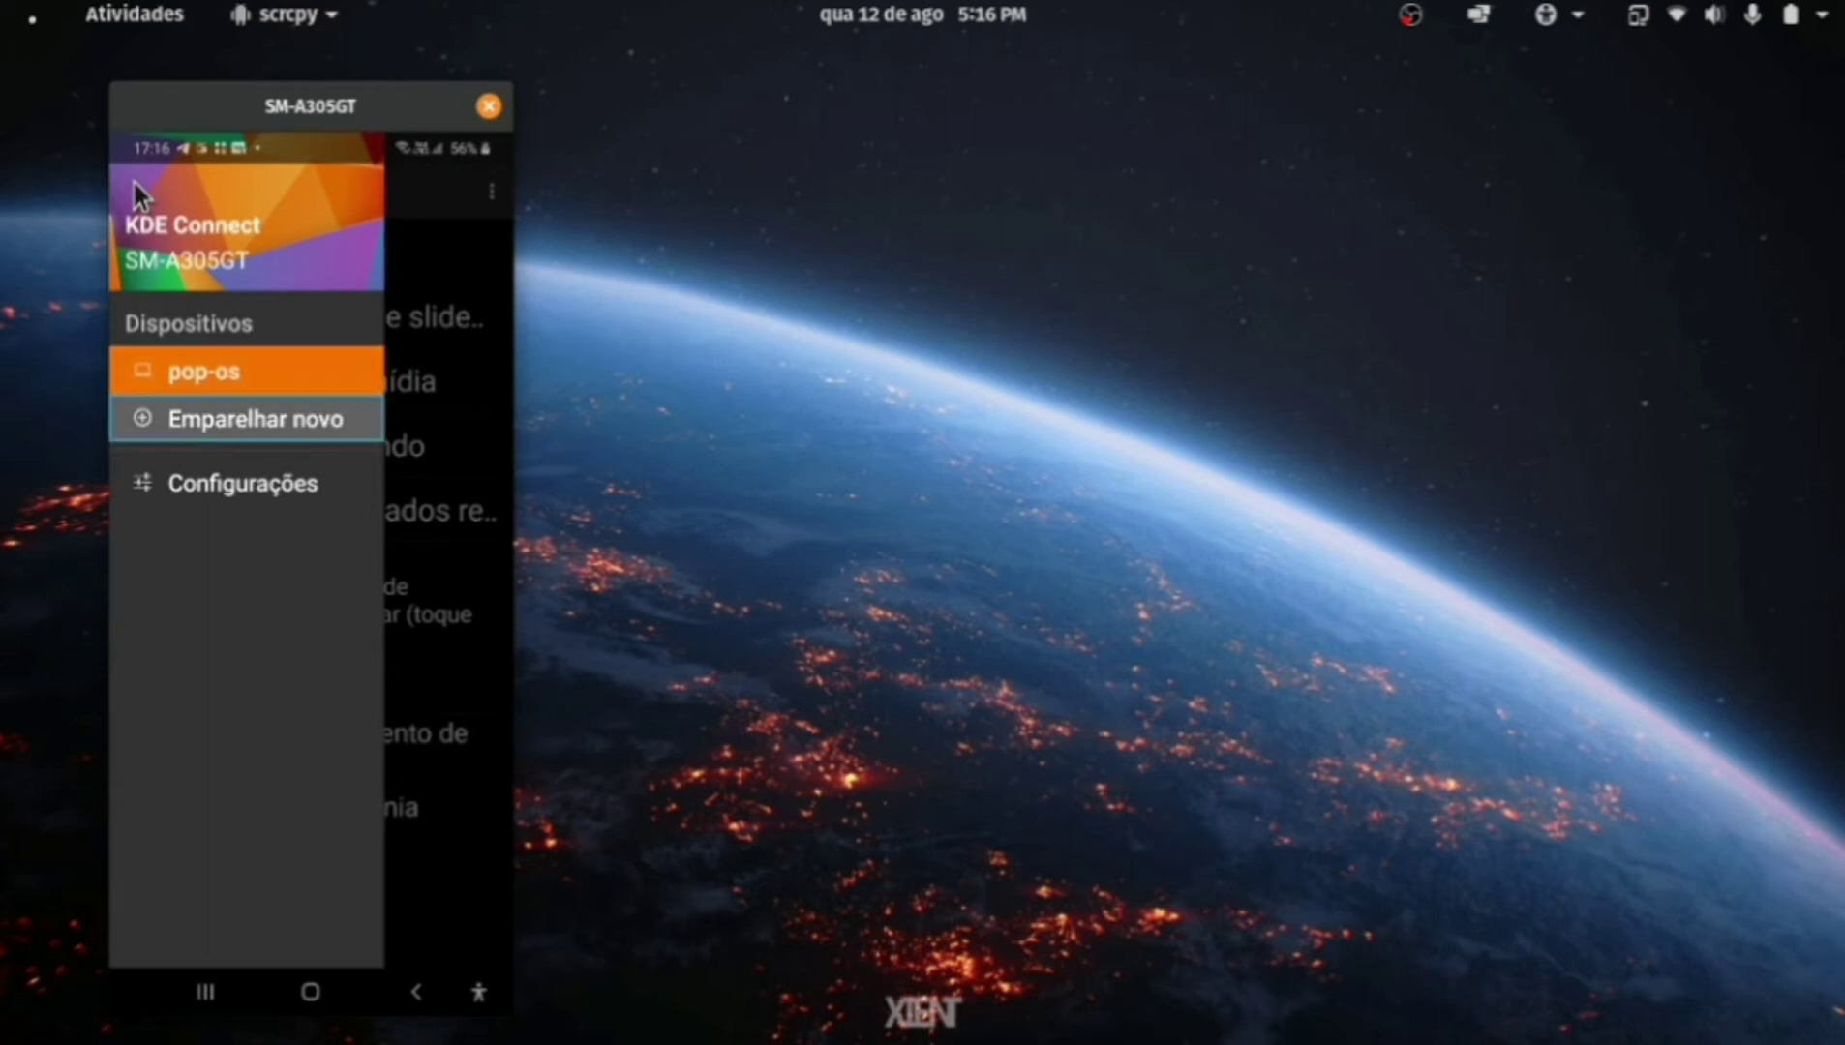
pyautogui.press('Down')
pyautogui.press('Up')
pyautogui.press('Up')
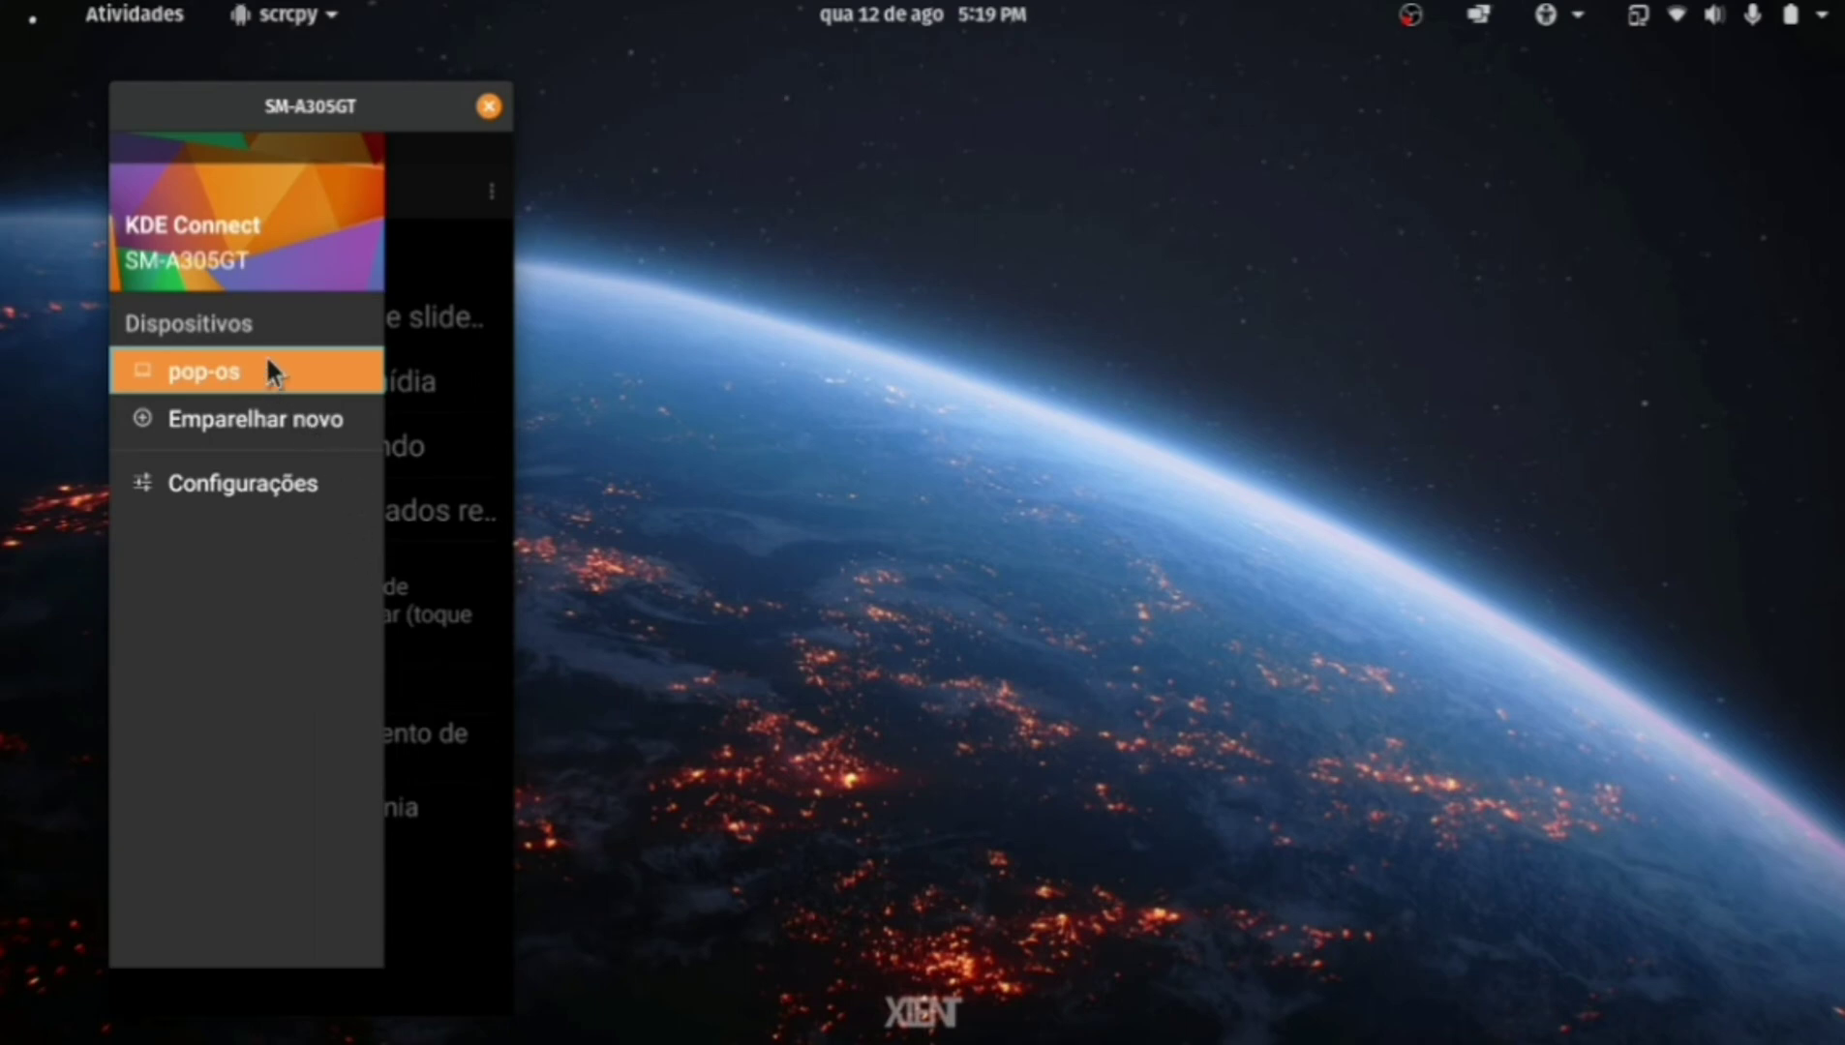
pyautogui.click(500, 106)
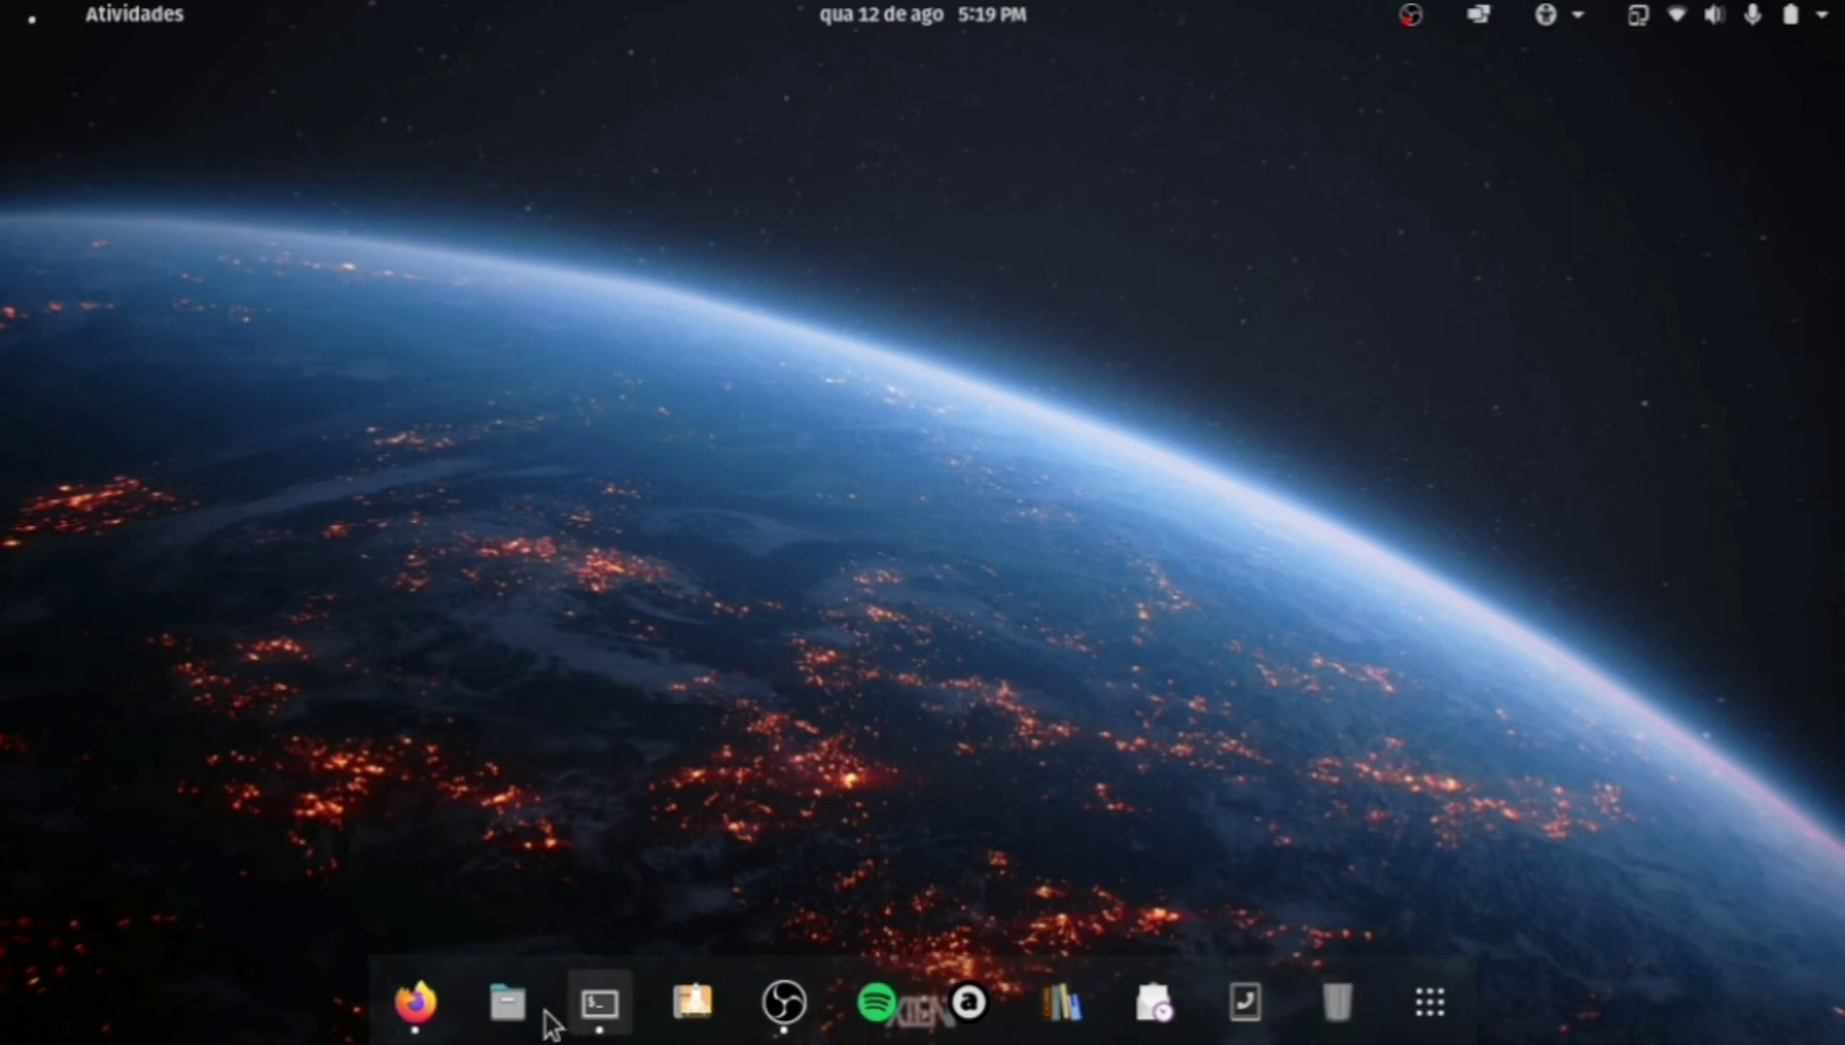
# Open the Documentos folder in the file manager and select the file 14 contos de Kenzaburo Oe - Kenzaburo Oe.epub.
pyautogui.click(507, 1001)
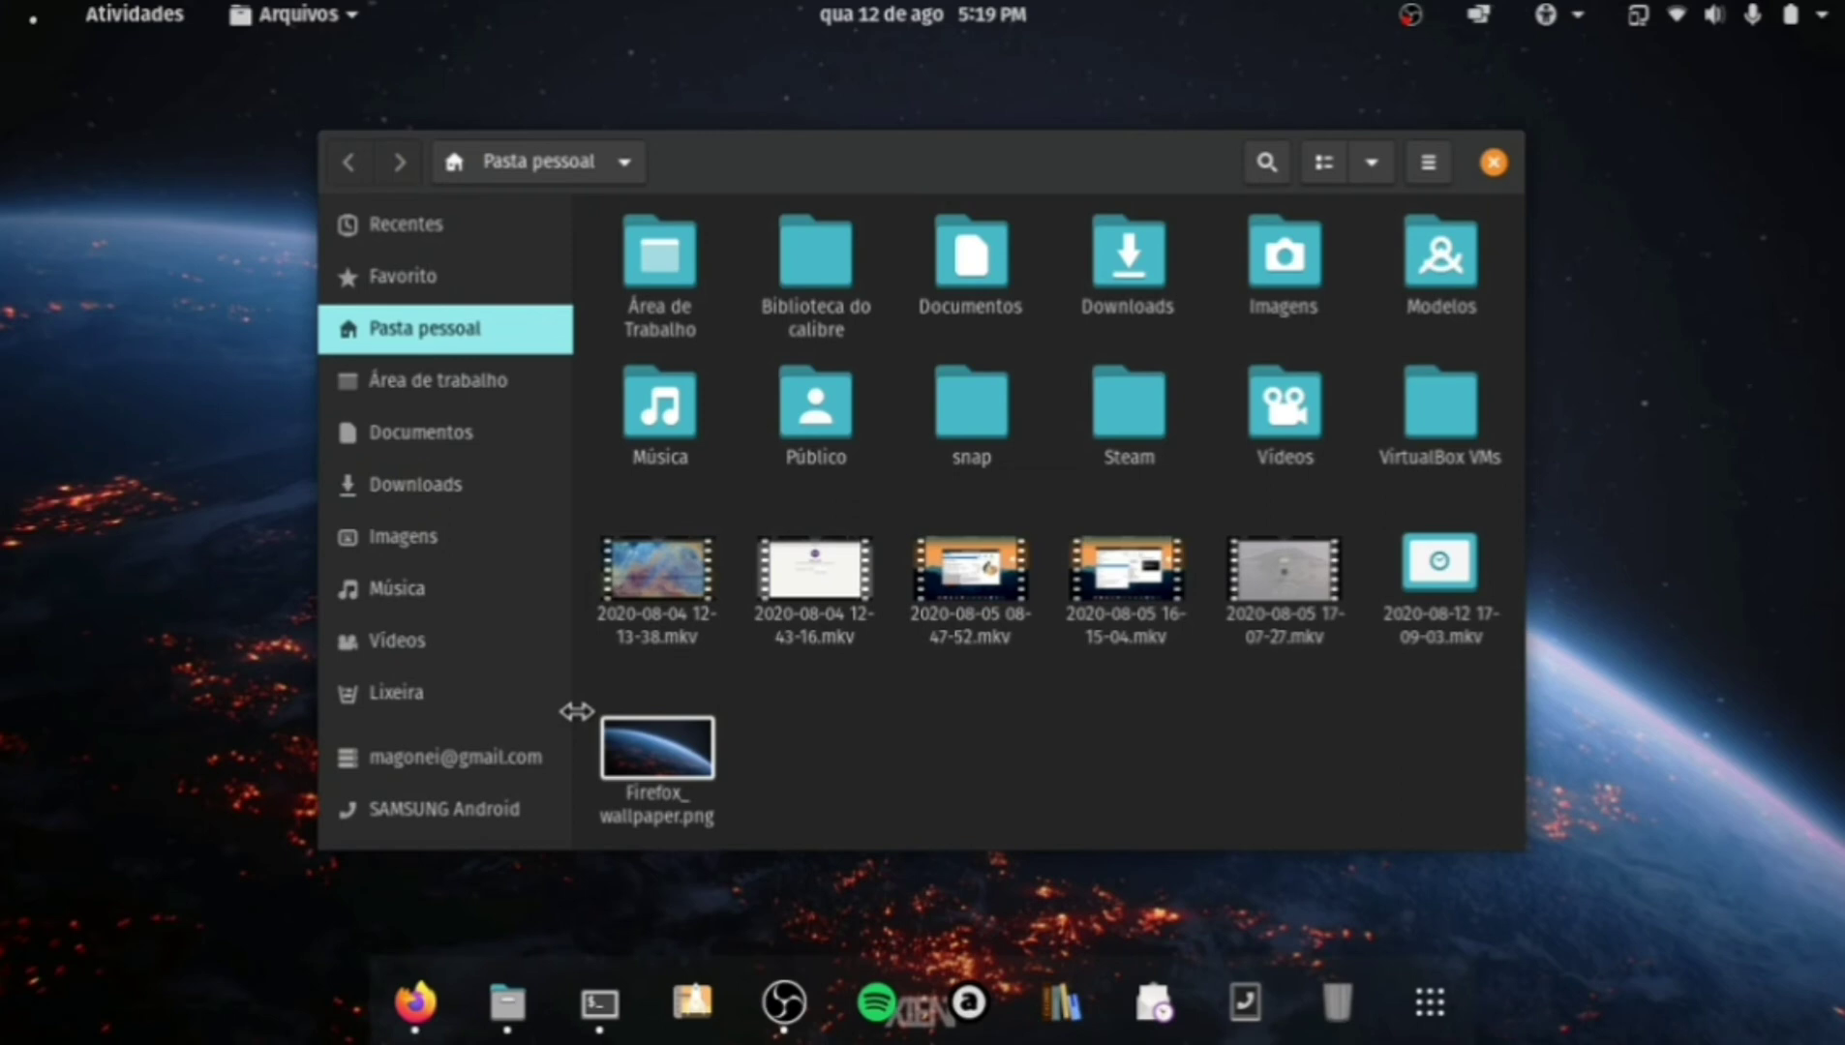
pyautogui.press('Right')
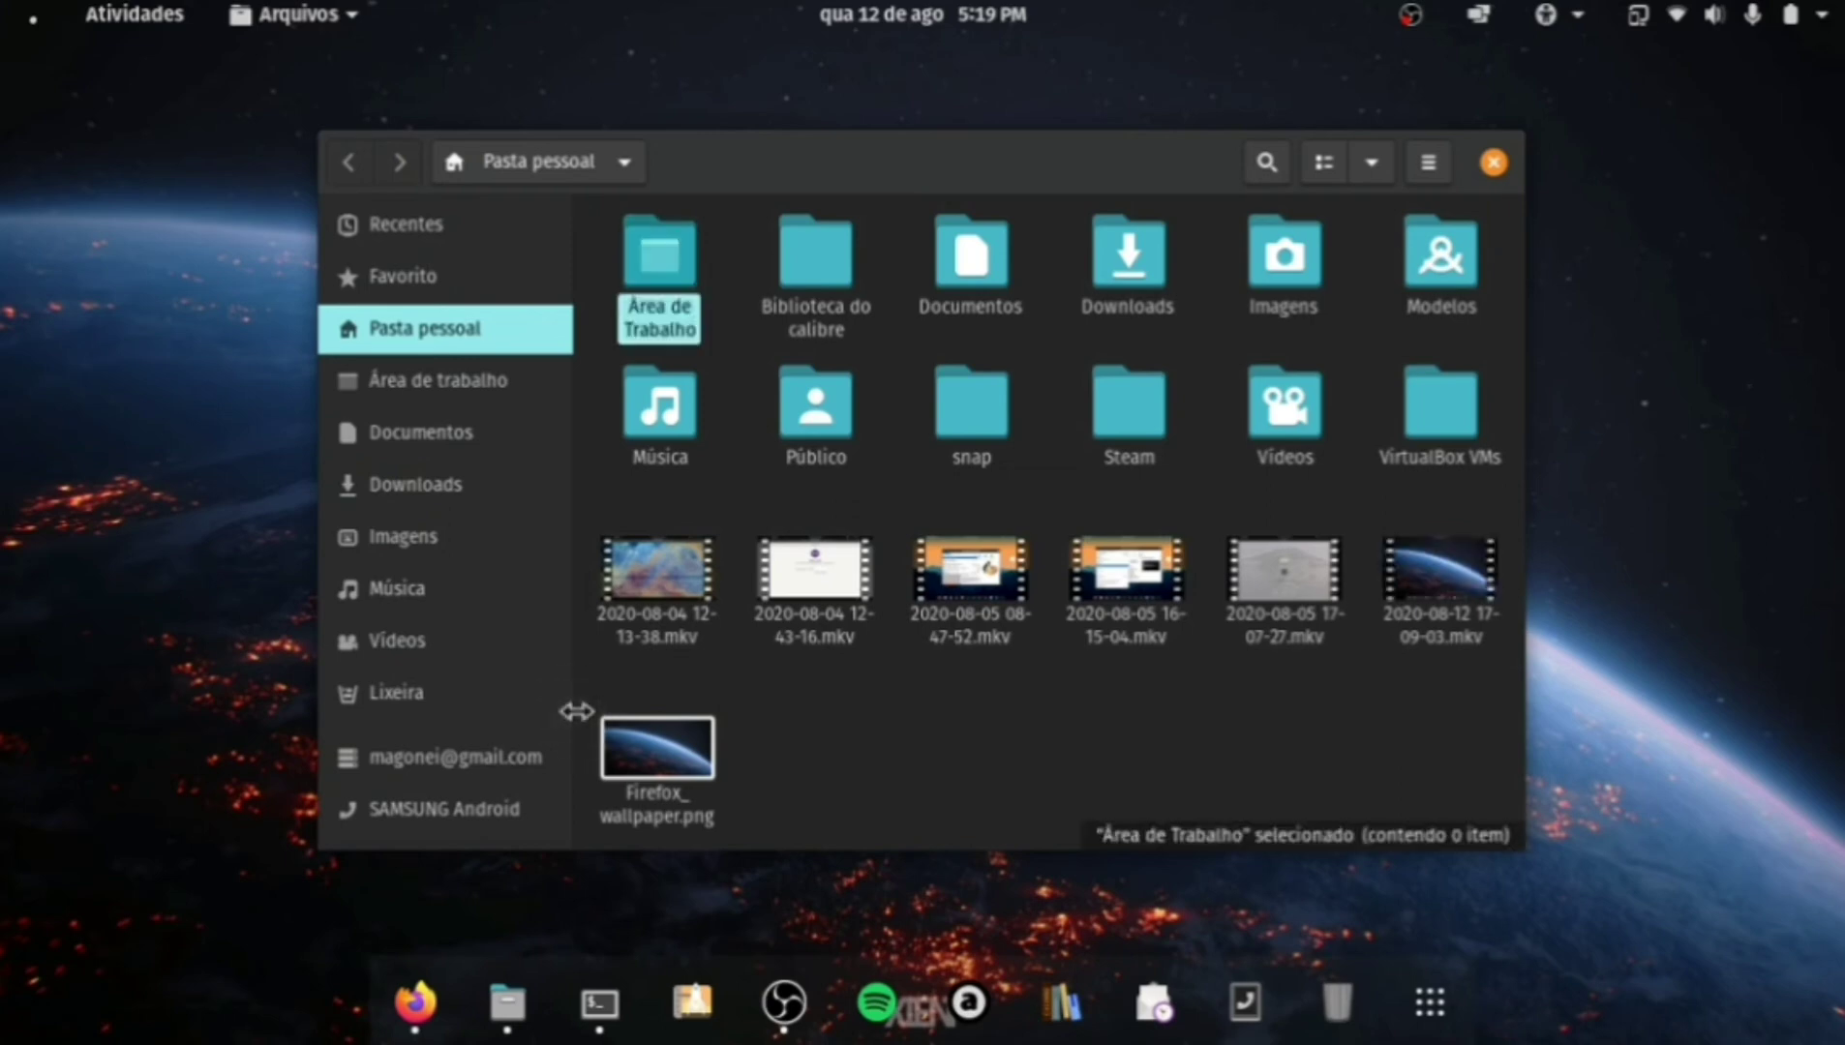
pyautogui.press('Right')
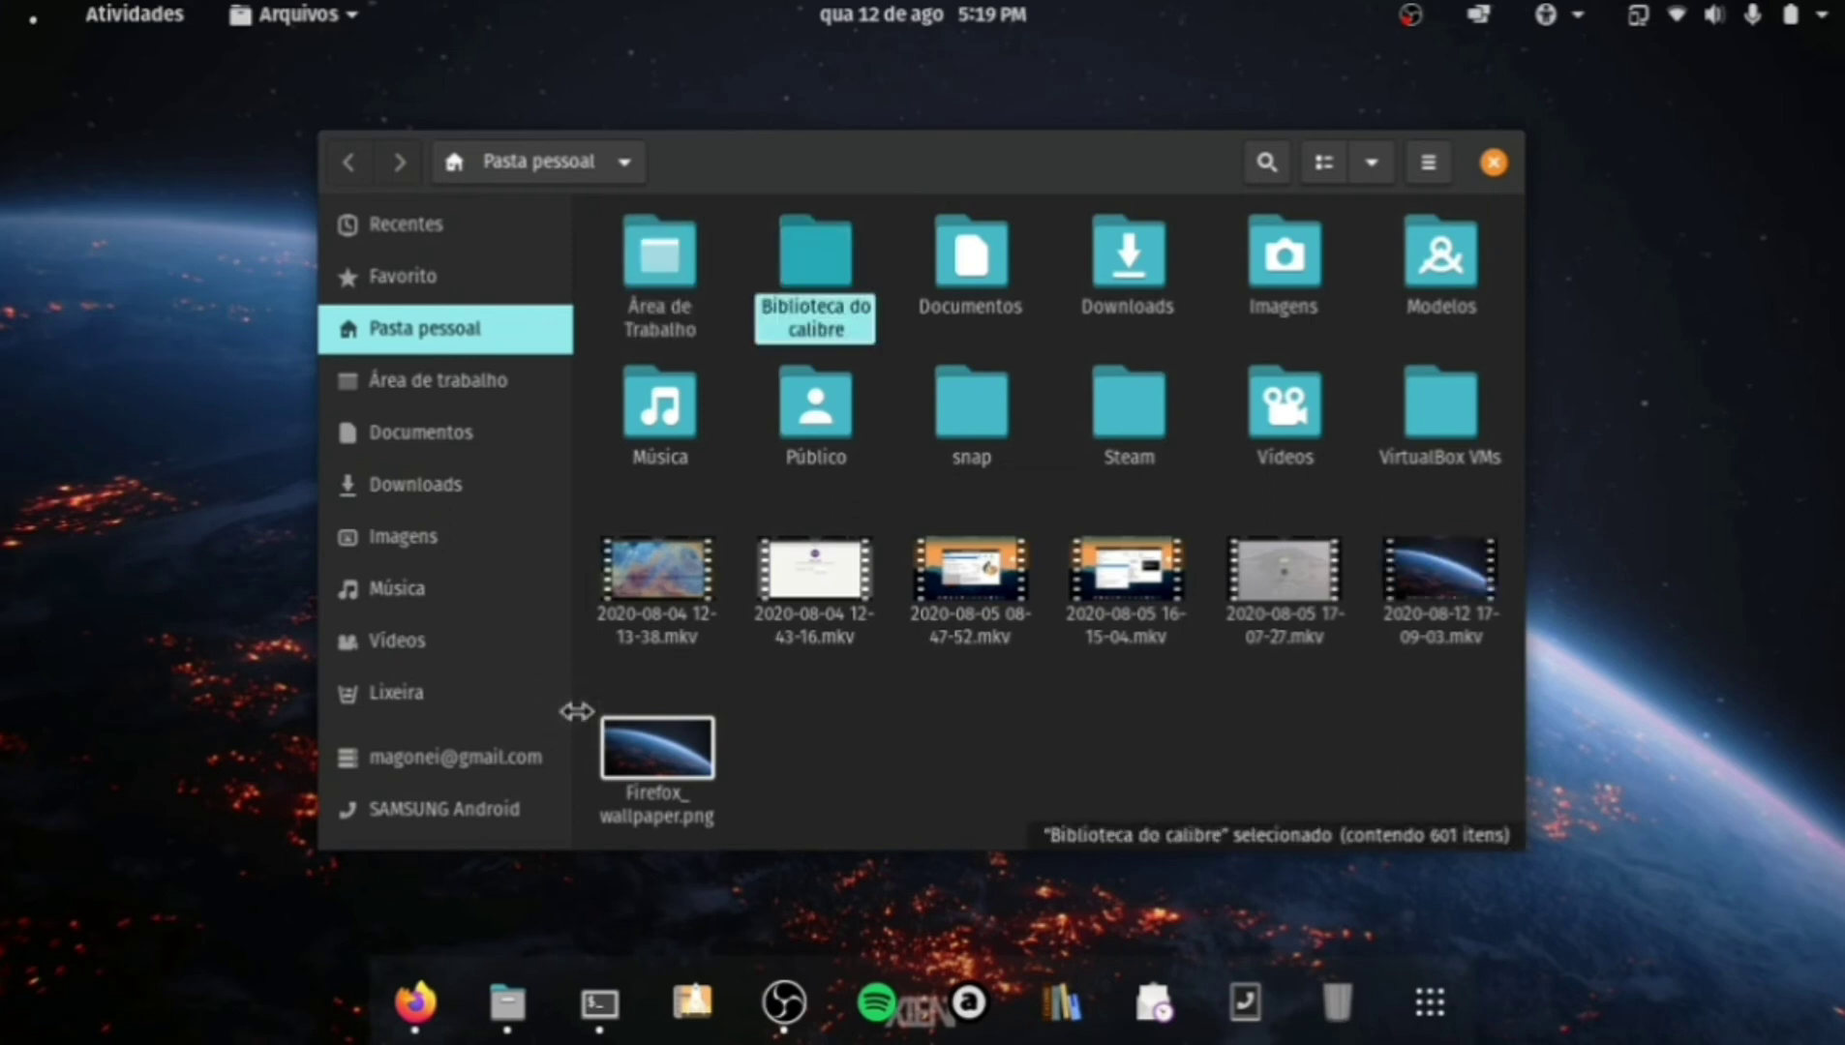
pyautogui.press('Right')
pyautogui.press('Return')
pyautogui.press('Right')
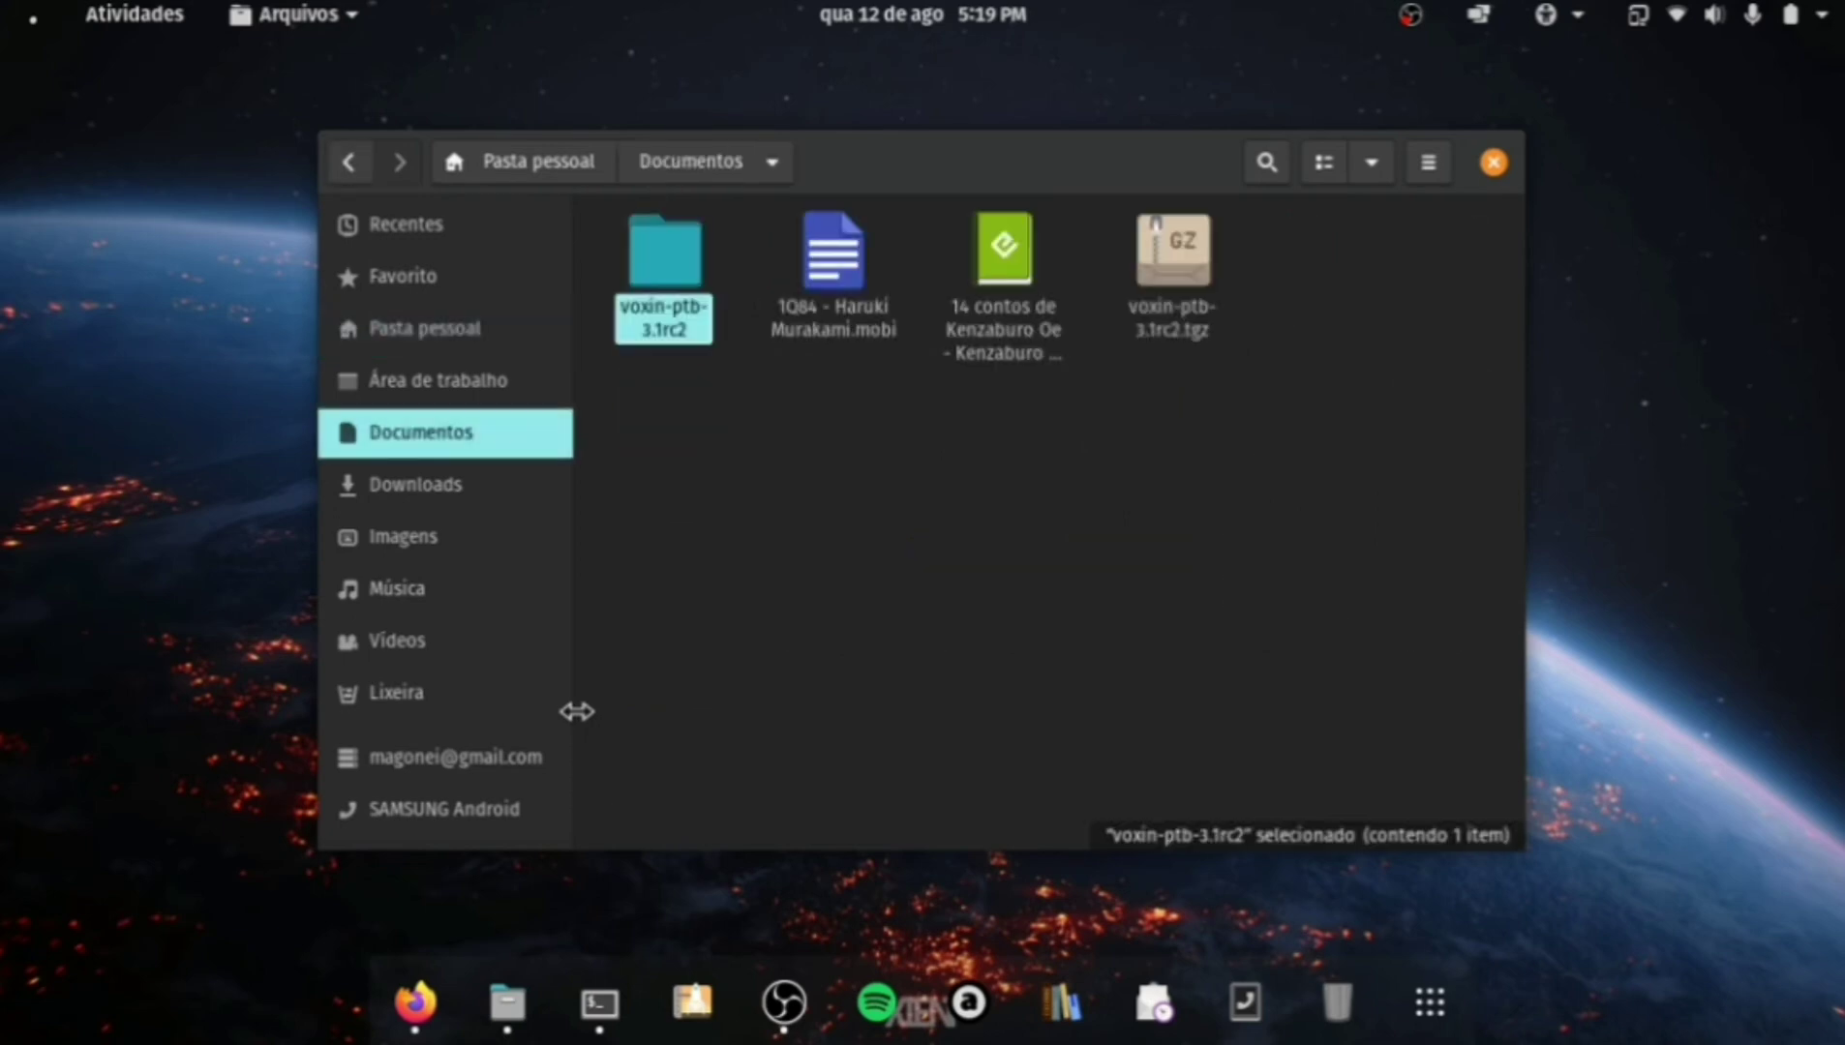
pyautogui.press('Right')
pyautogui.press('Right')
pyautogui.press('Return')
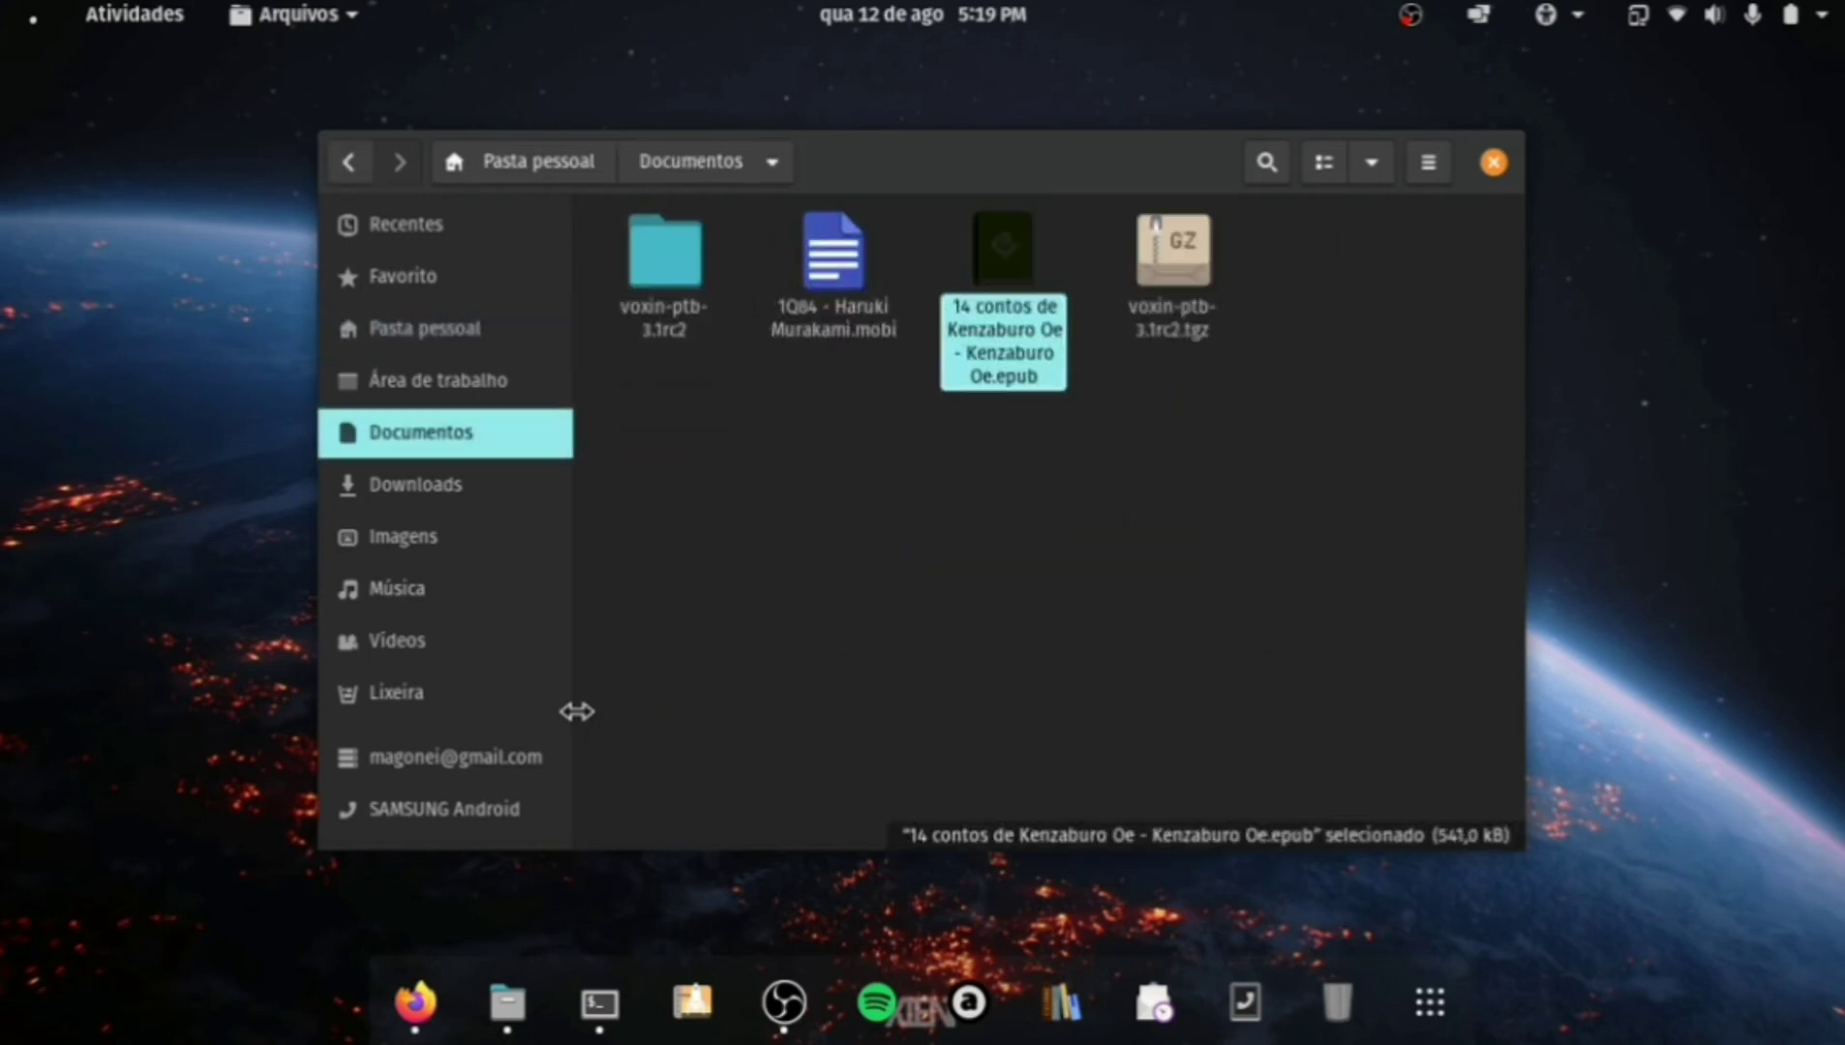
# Go through the file actions offered for the selected epub, from Propriedades up to Copiar, and dismiss them without choosing any.
pyautogui.hotkey('shift', 'F10')
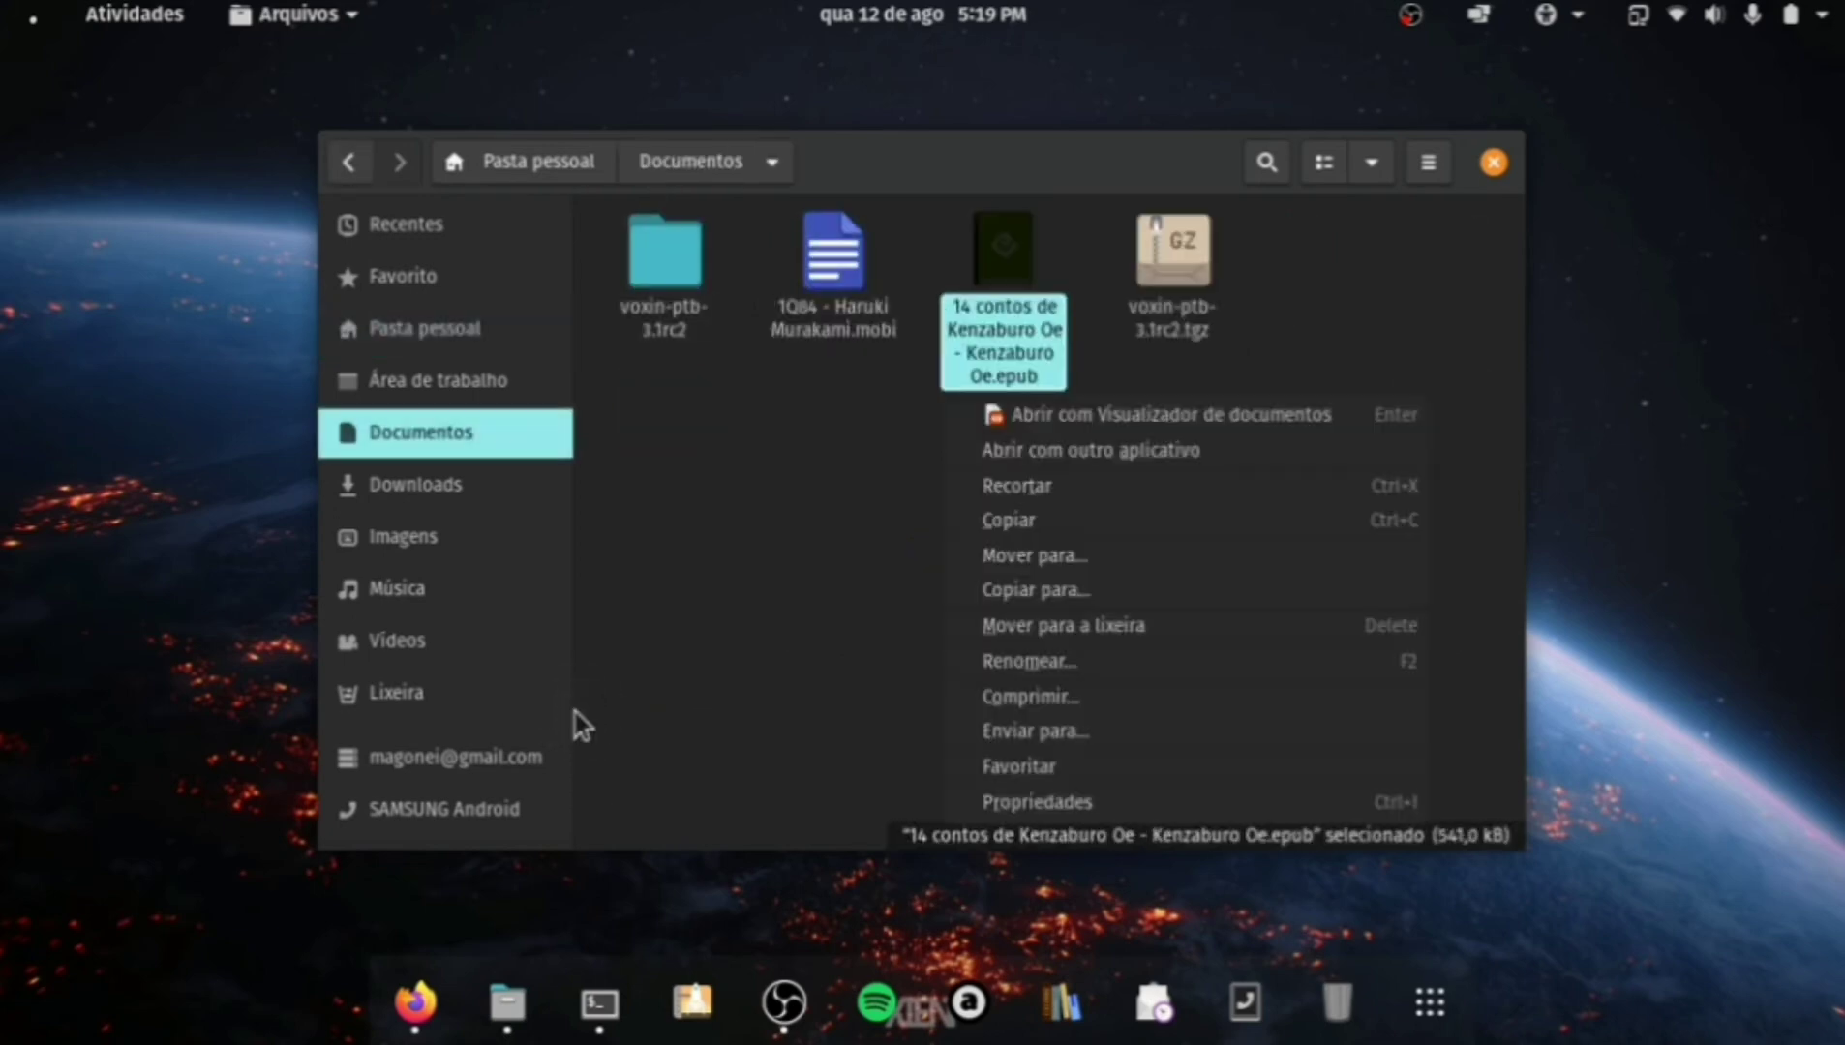
pyautogui.press('Up')
pyautogui.press('Up')
pyautogui.press('Up')
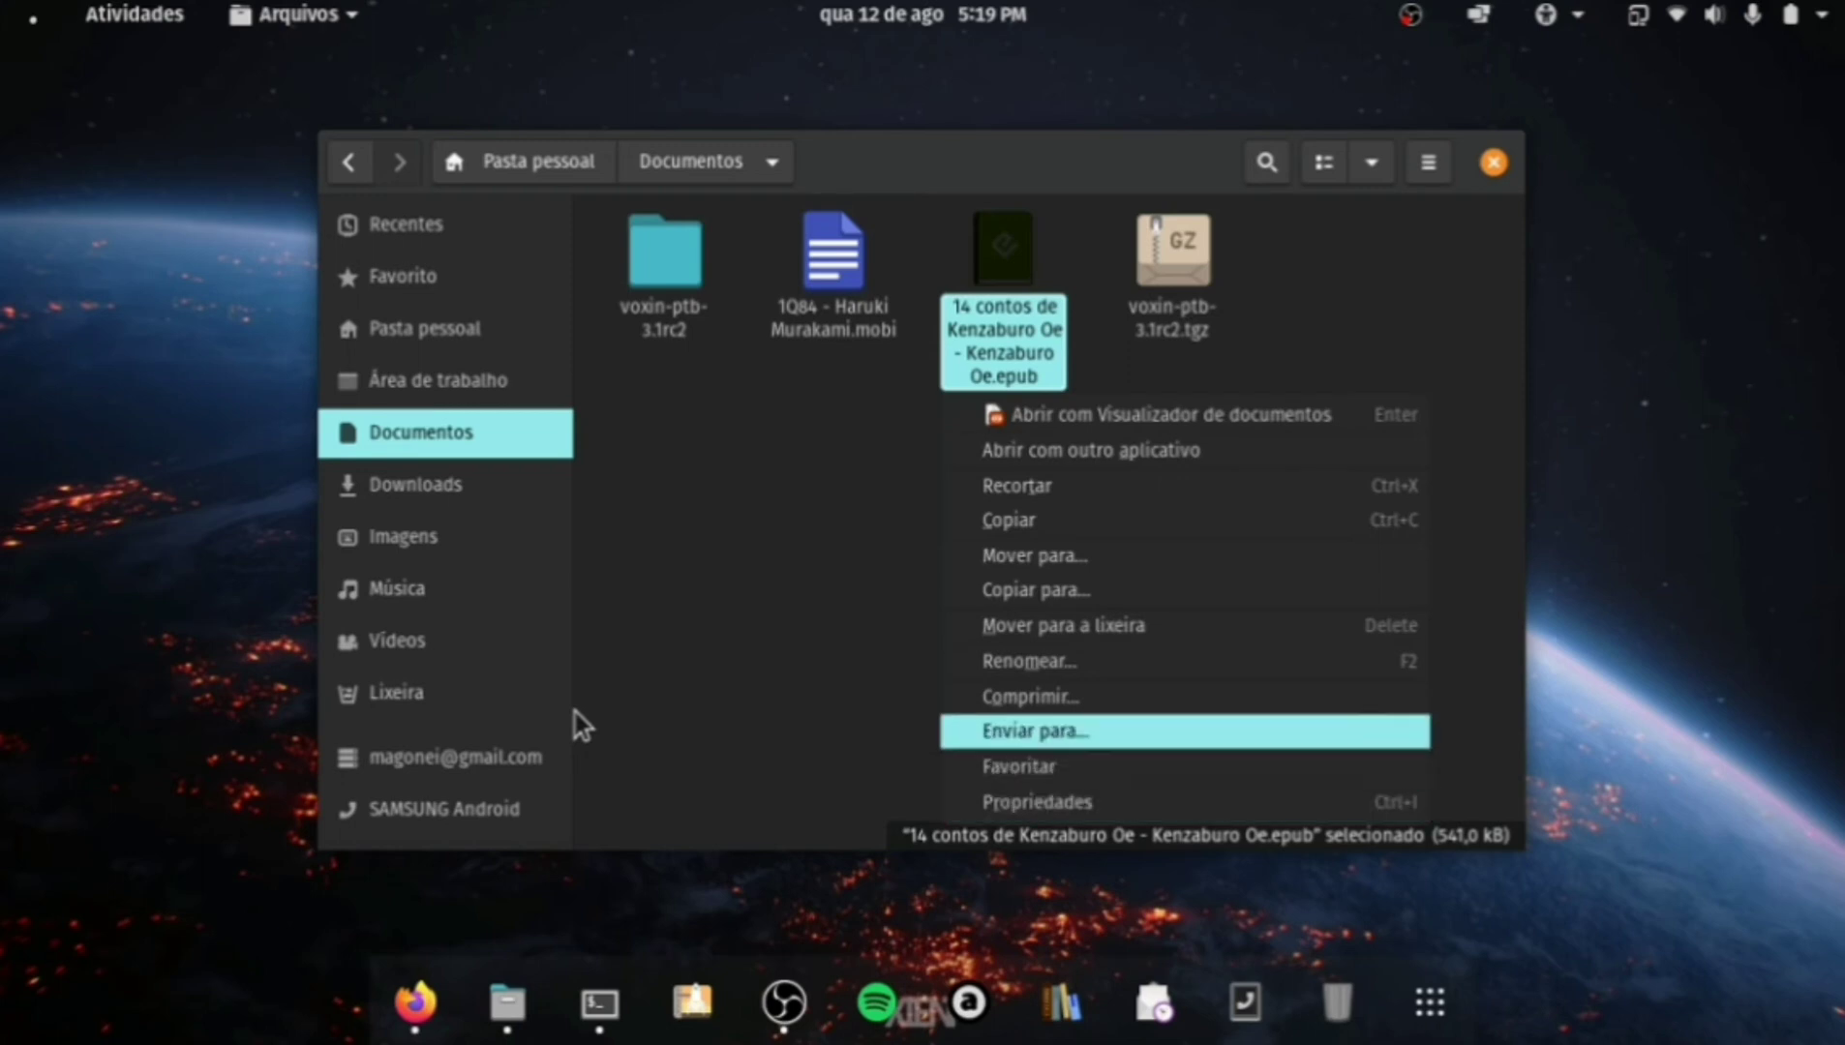
pyautogui.press('Up')
pyautogui.press('Up')
pyautogui.press('Up')
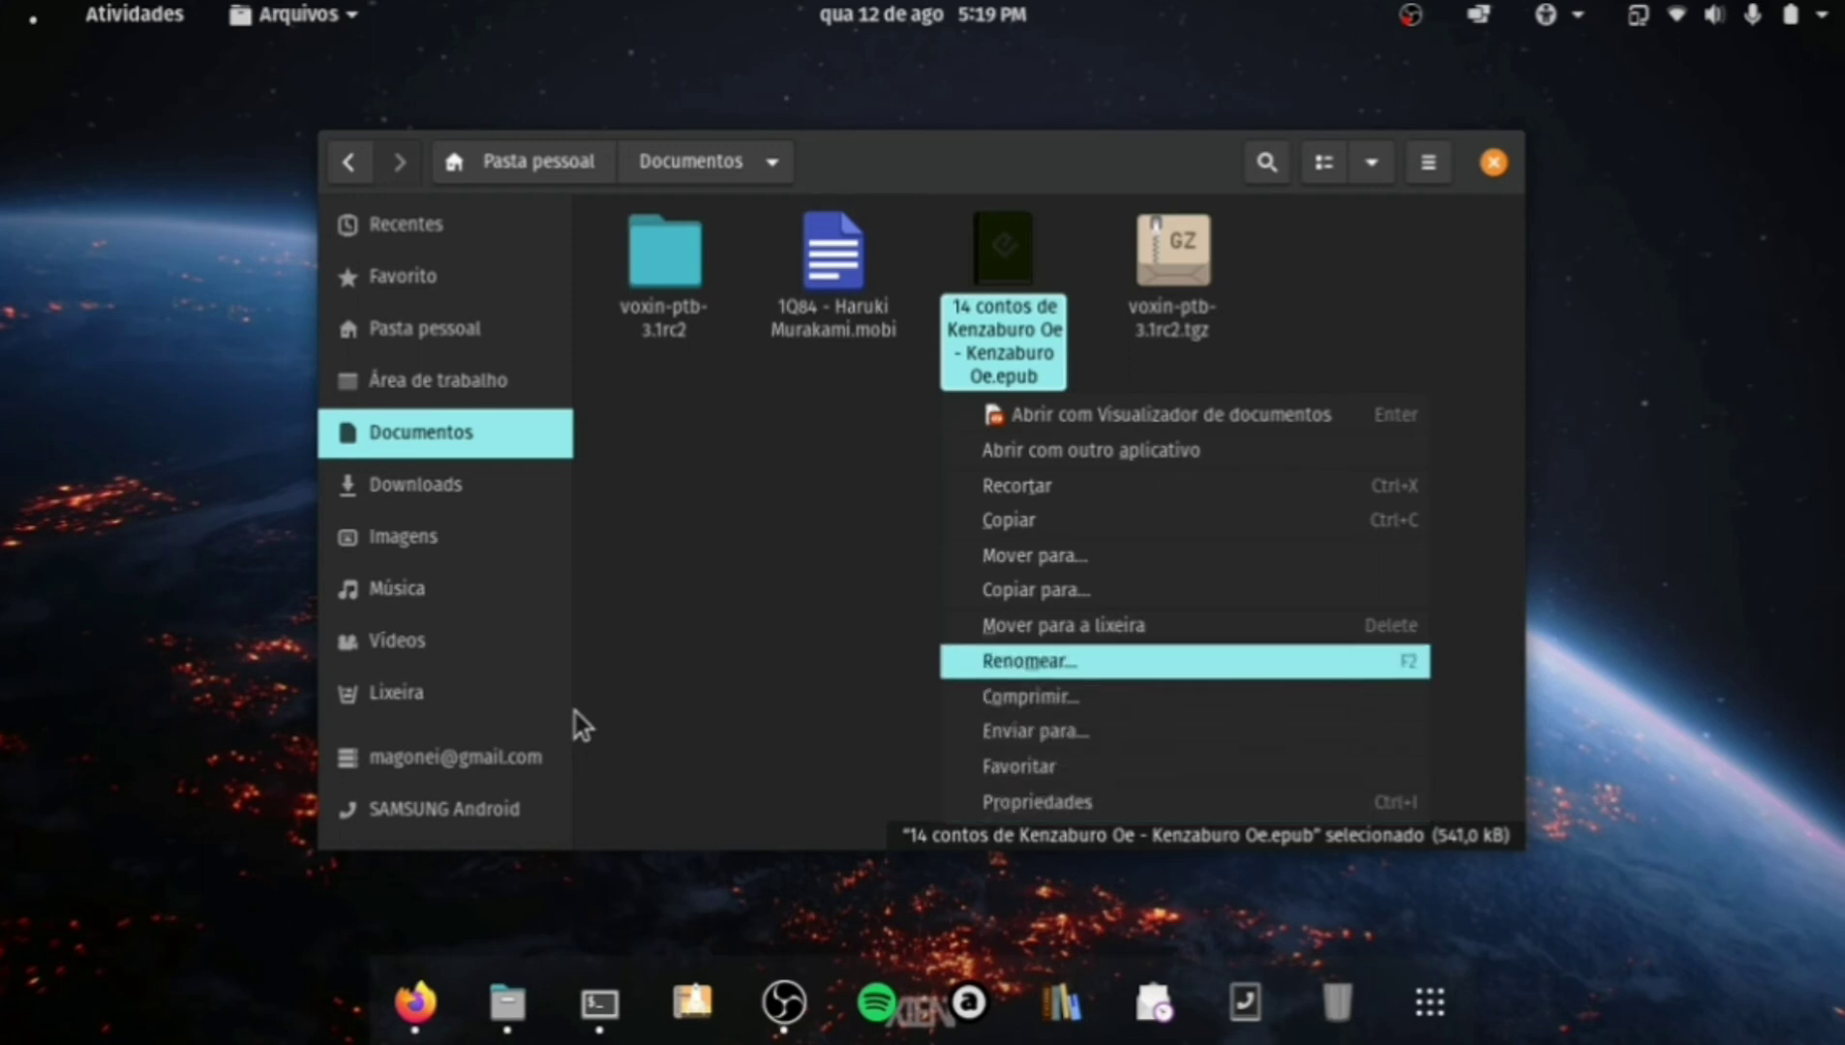
pyautogui.press('Up')
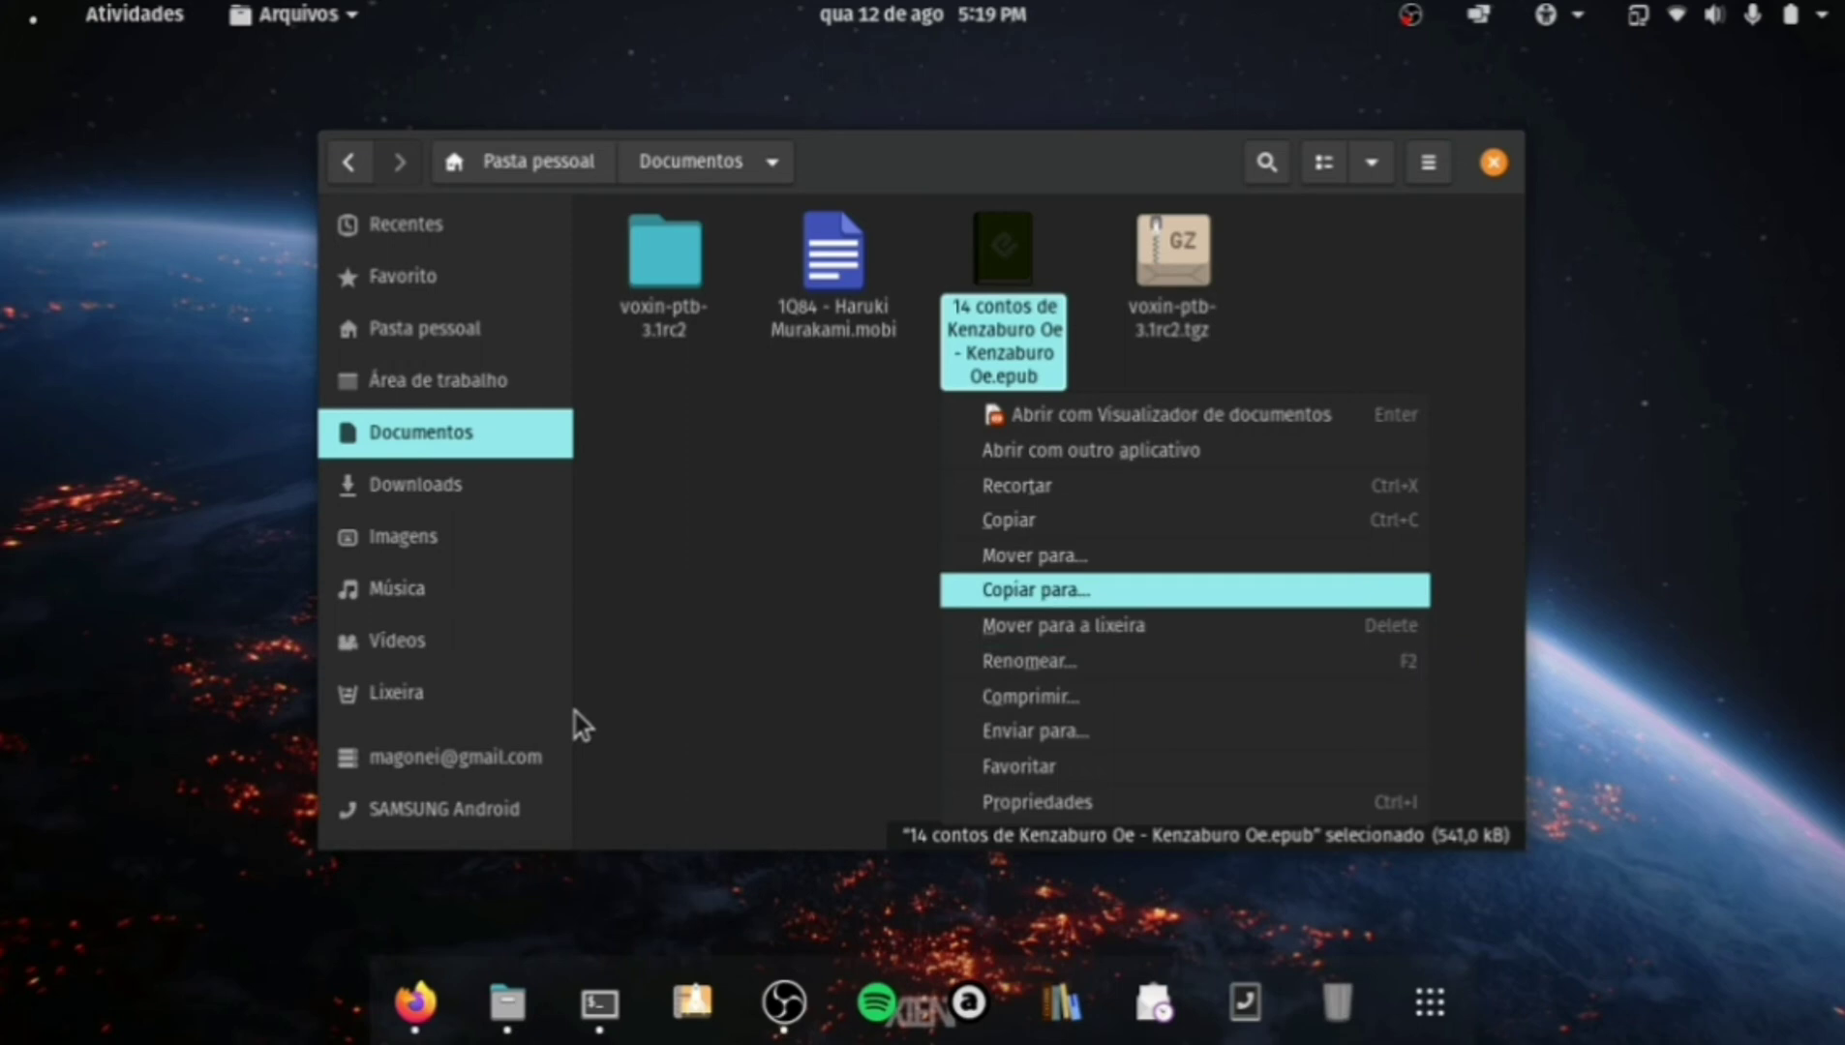
pyautogui.press('Up')
pyautogui.press('Up')
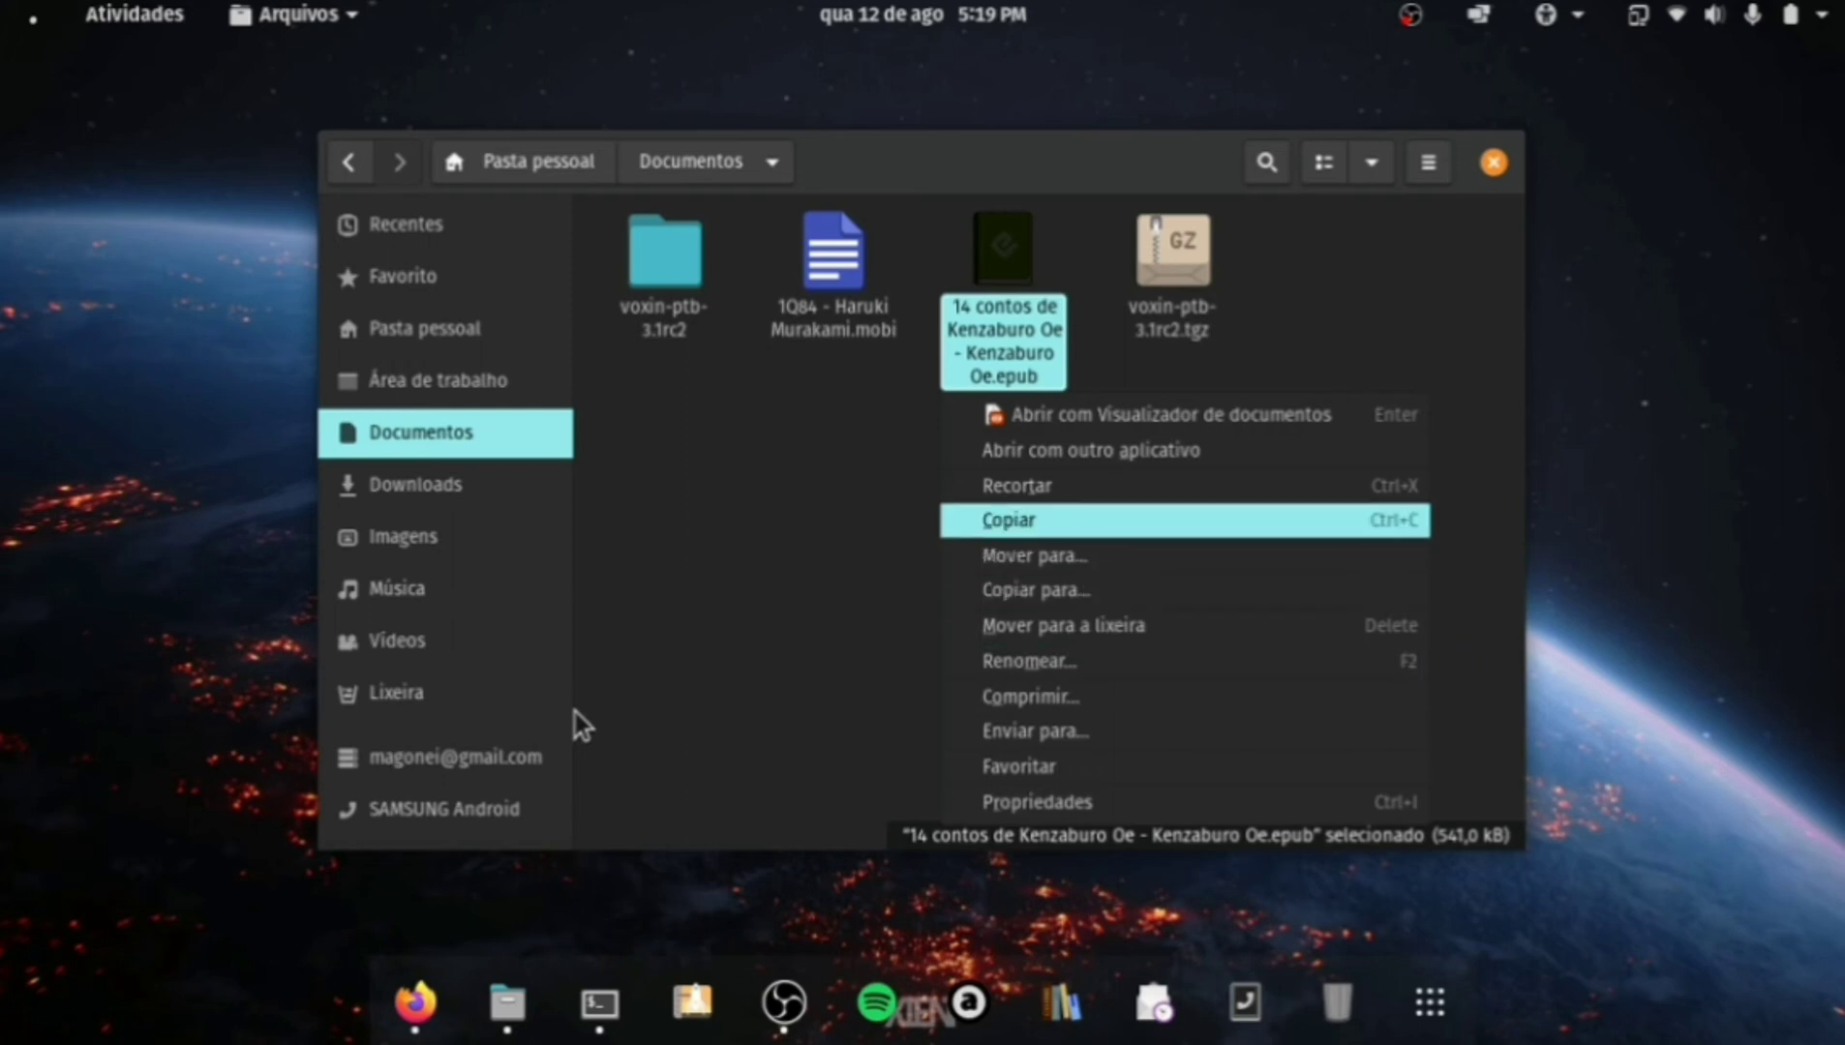
pyautogui.press('Down')
pyautogui.press('Down')
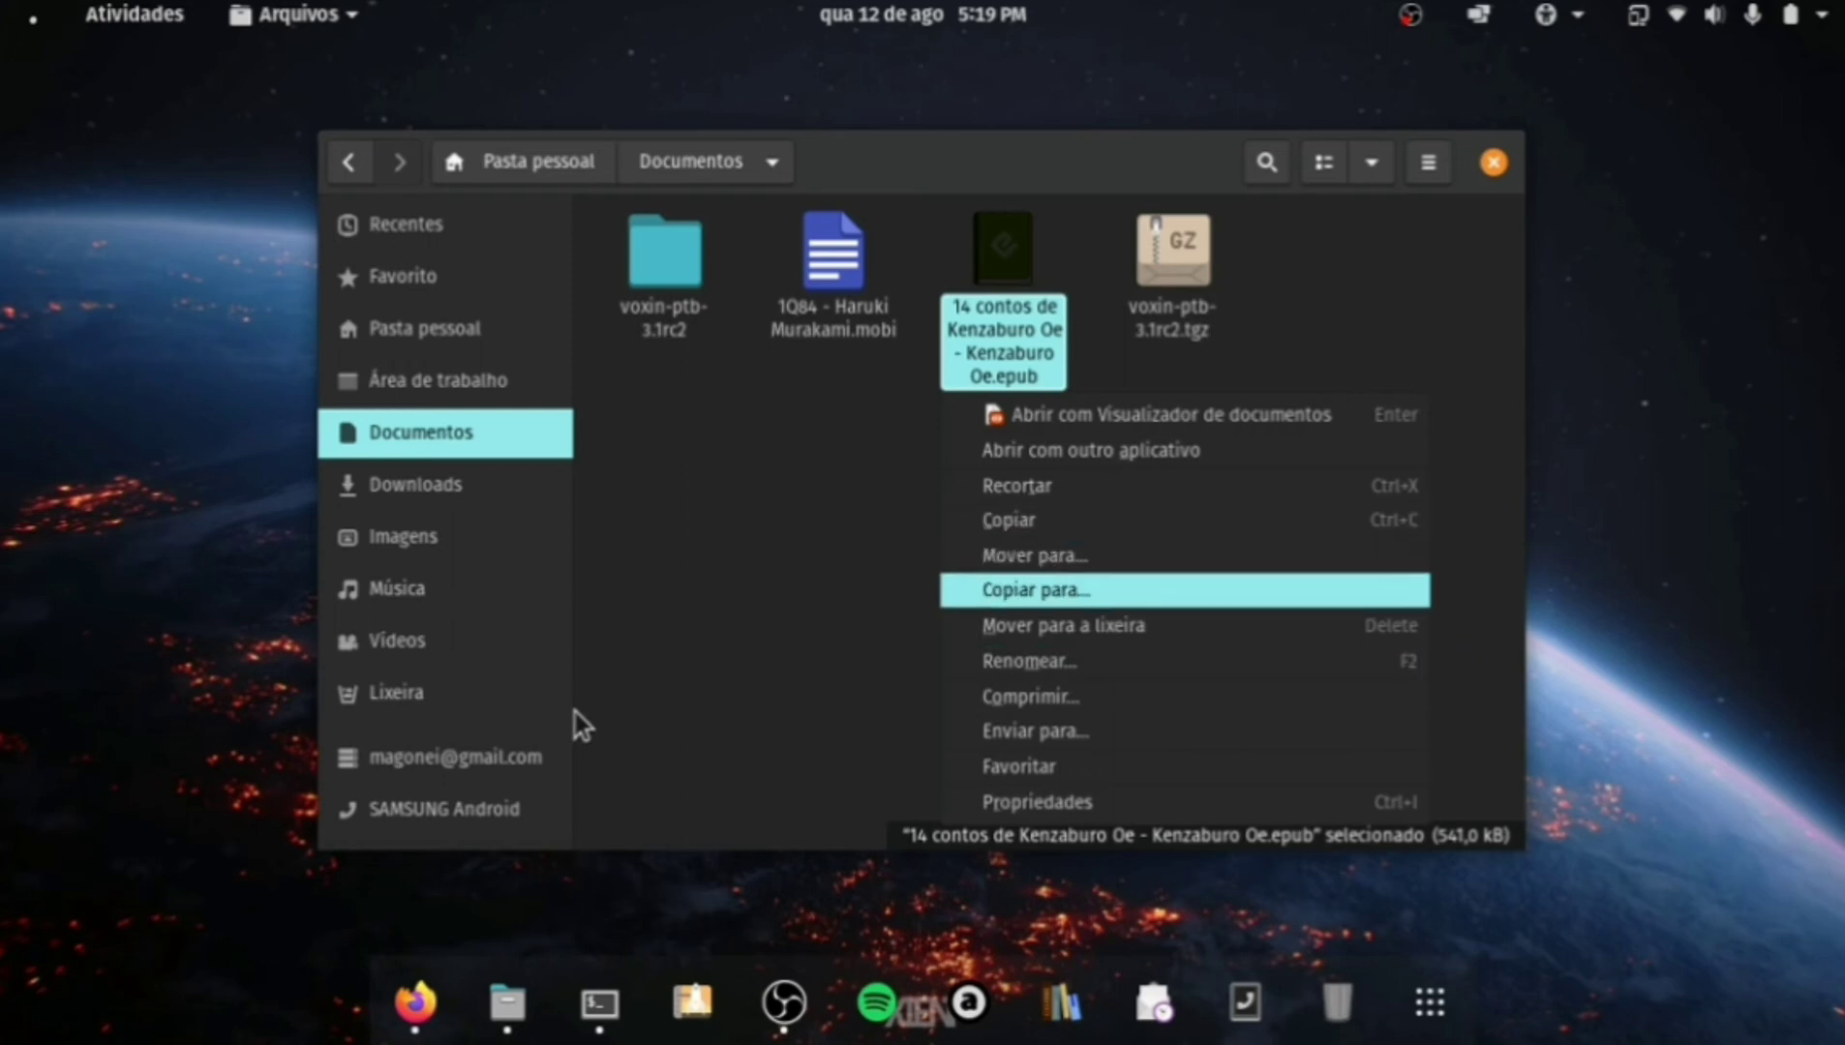
pyautogui.press('Up')
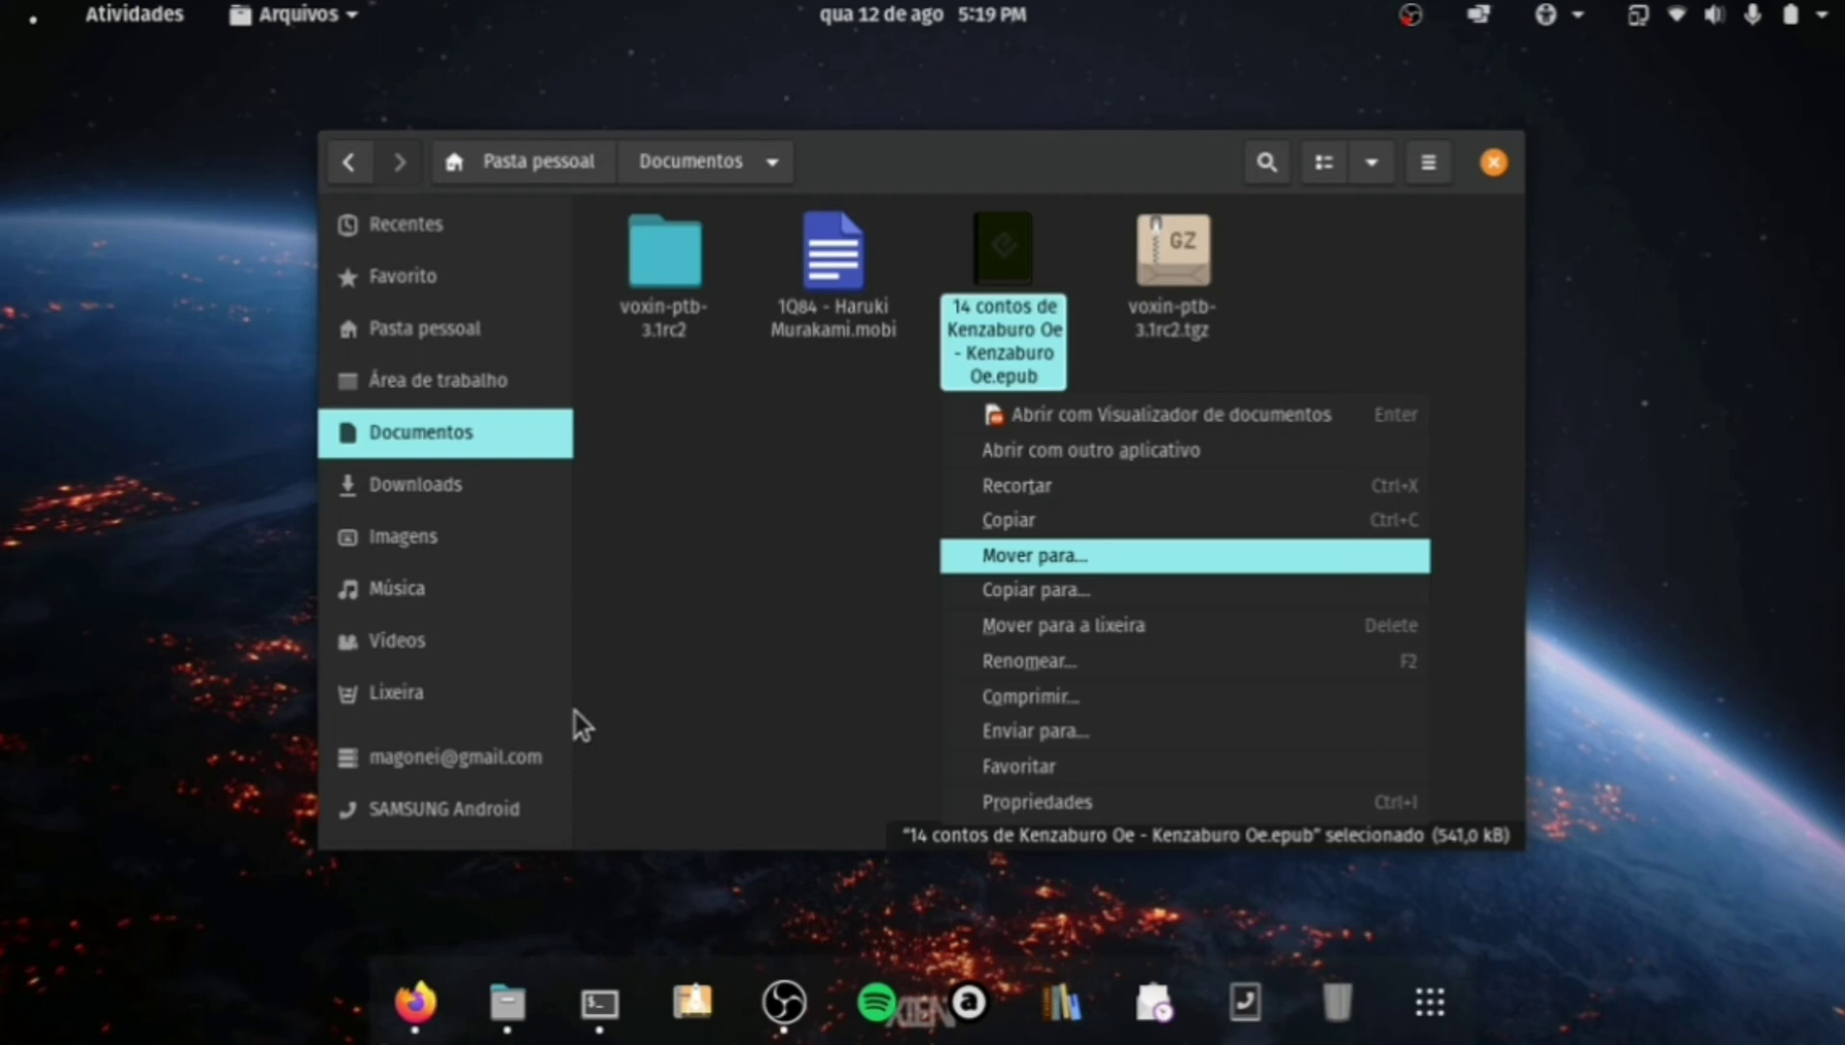
pyautogui.click(575, 713)
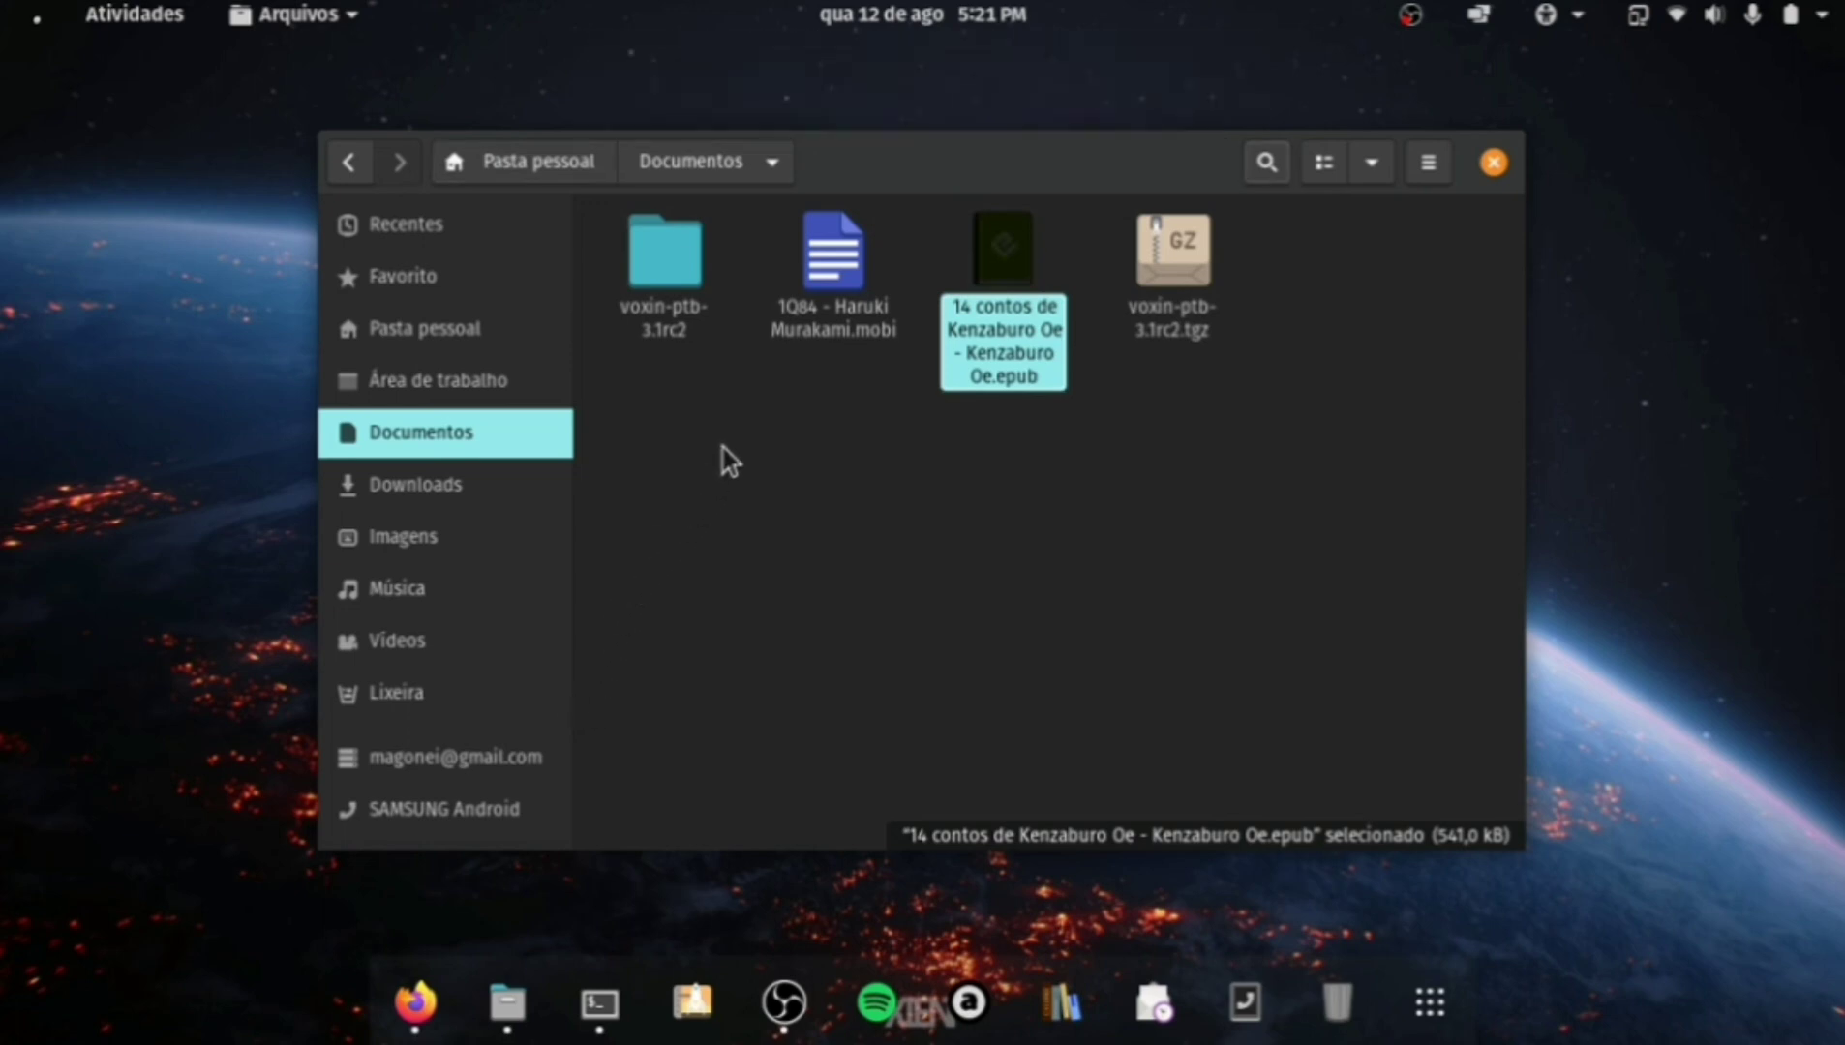
# Go to Pasta pessoal and open its Downloads folder.
pyautogui.click(391, 334)
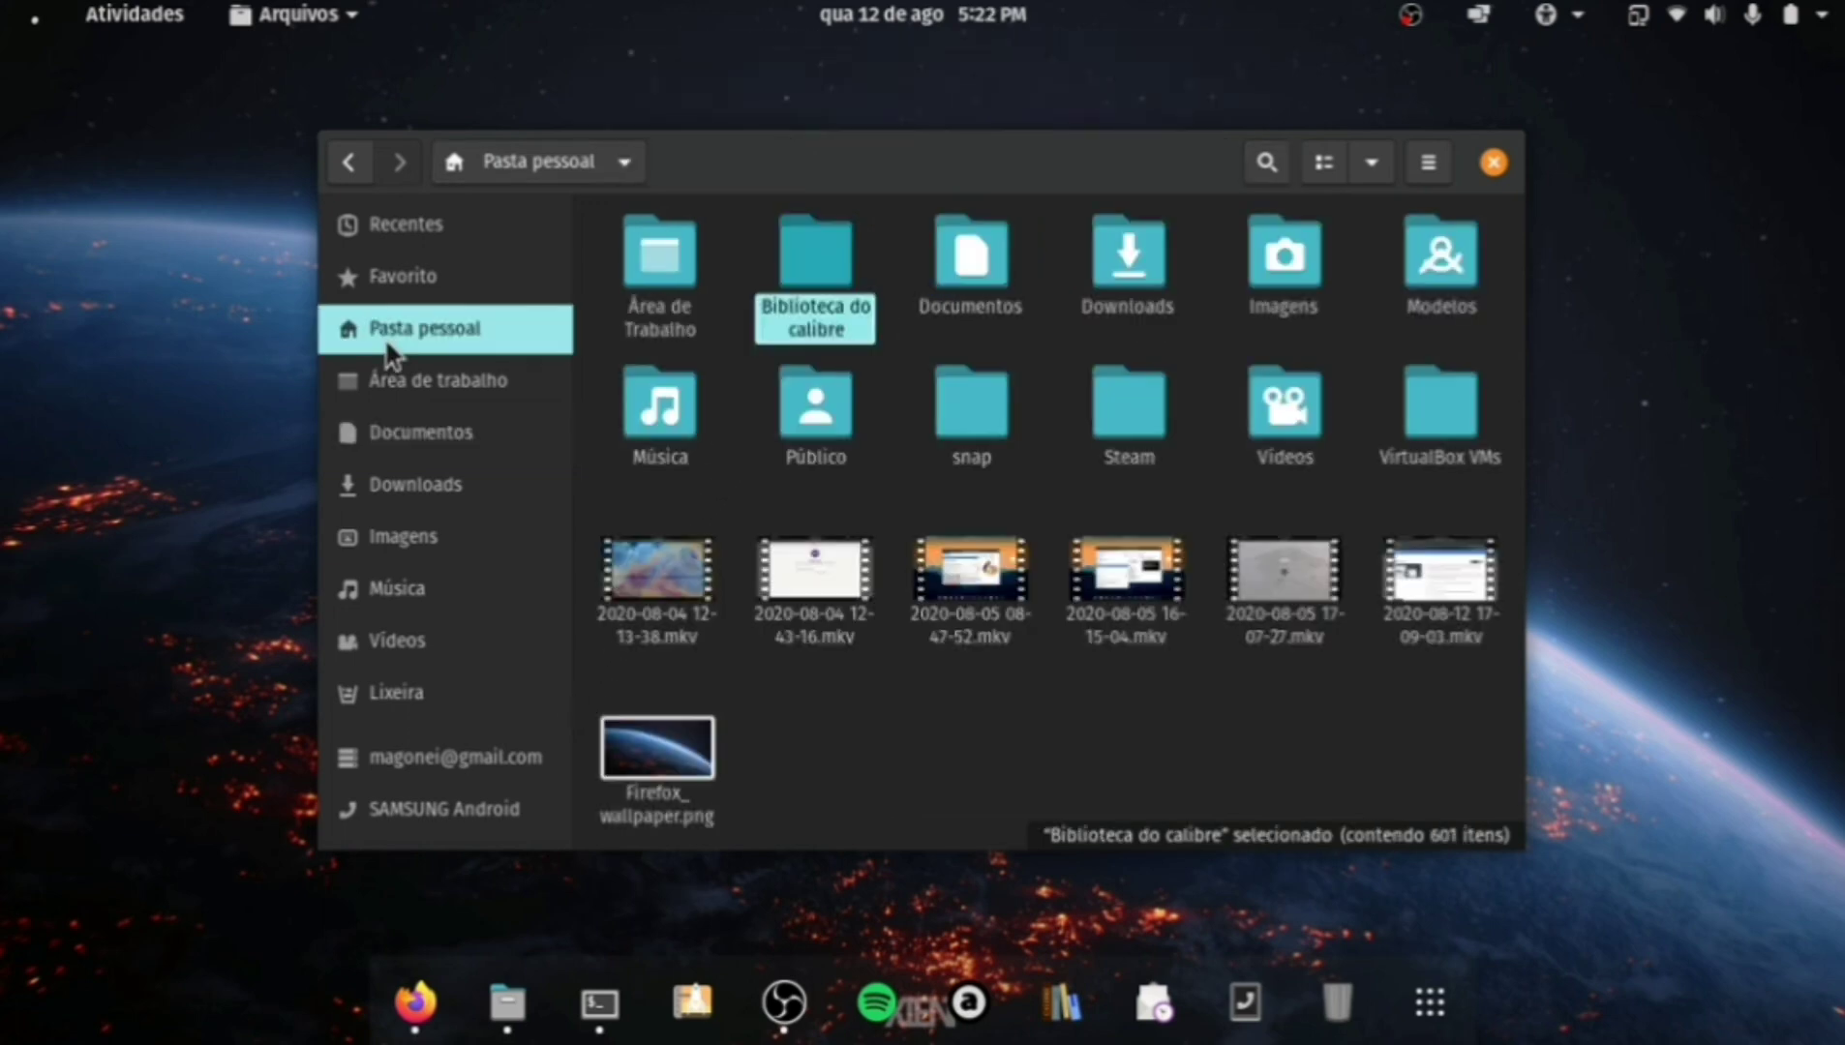
pyautogui.press('Right')
pyautogui.press('Right')
pyautogui.press('Right')
pyautogui.press('Right')
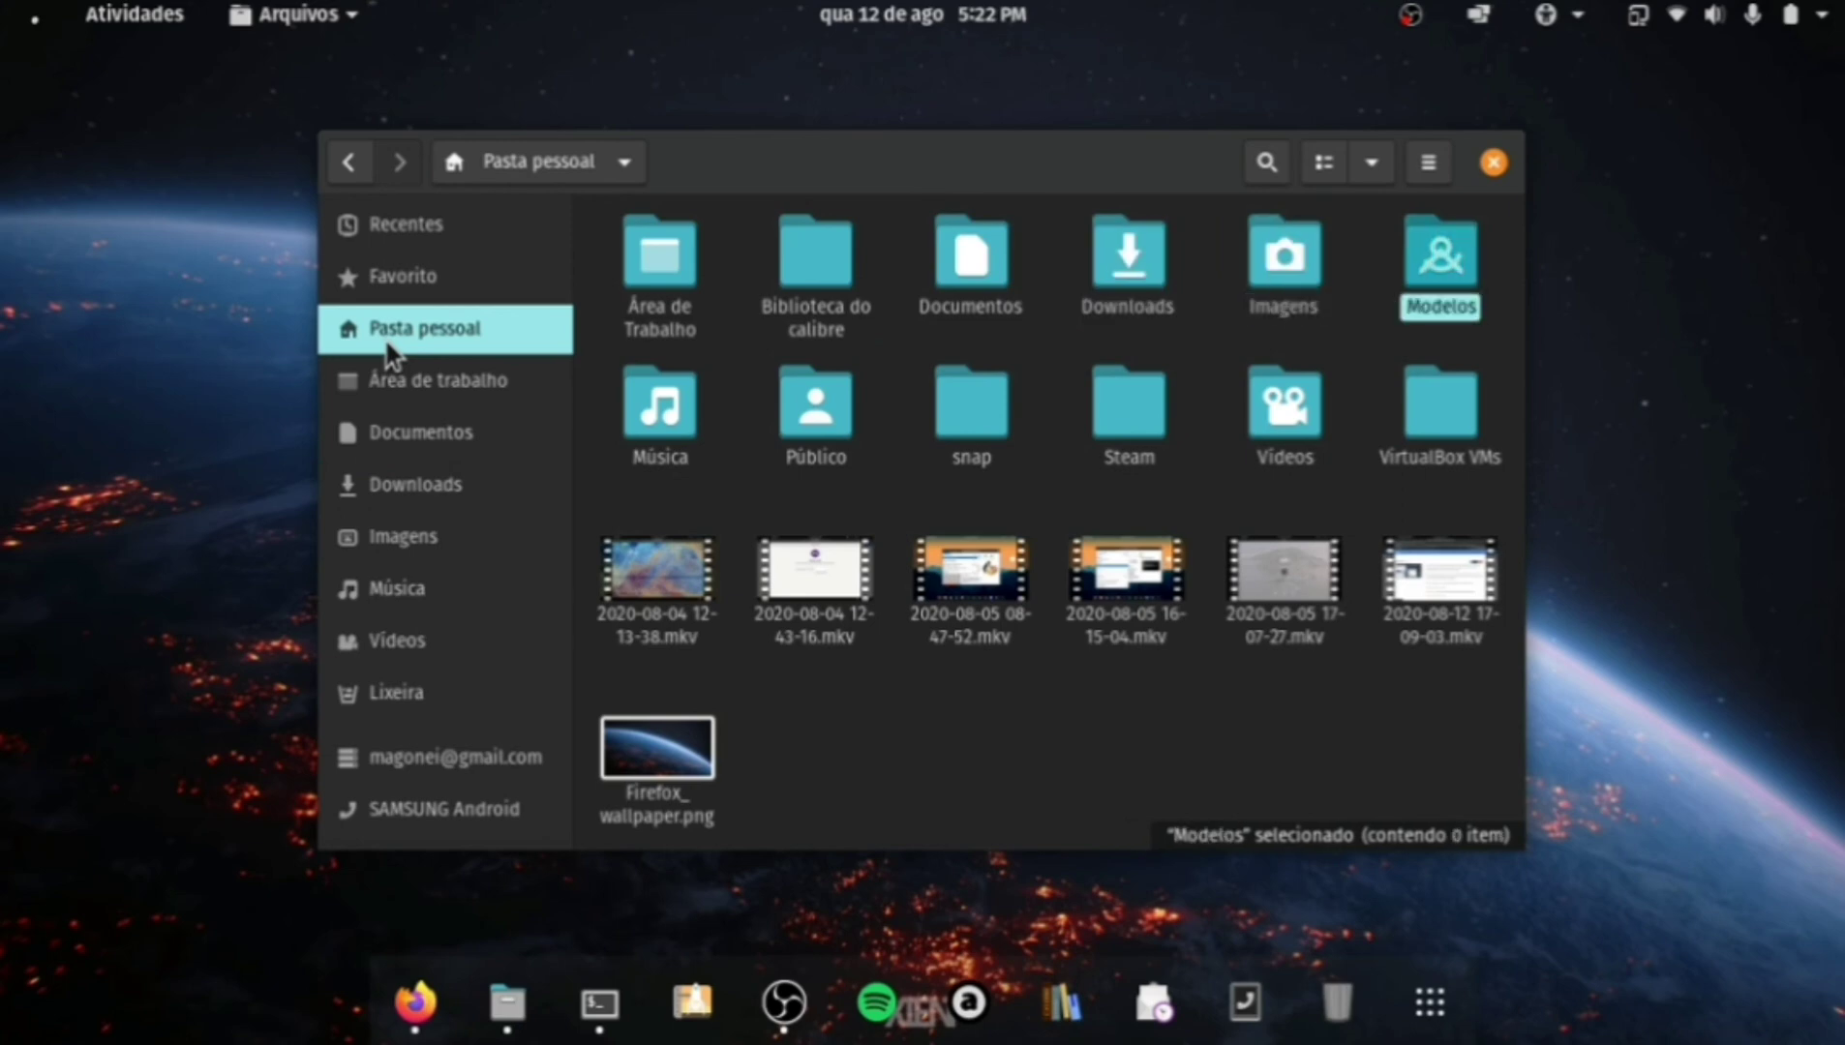
pyautogui.press('Left')
pyautogui.press('Left')
pyautogui.press('Return')
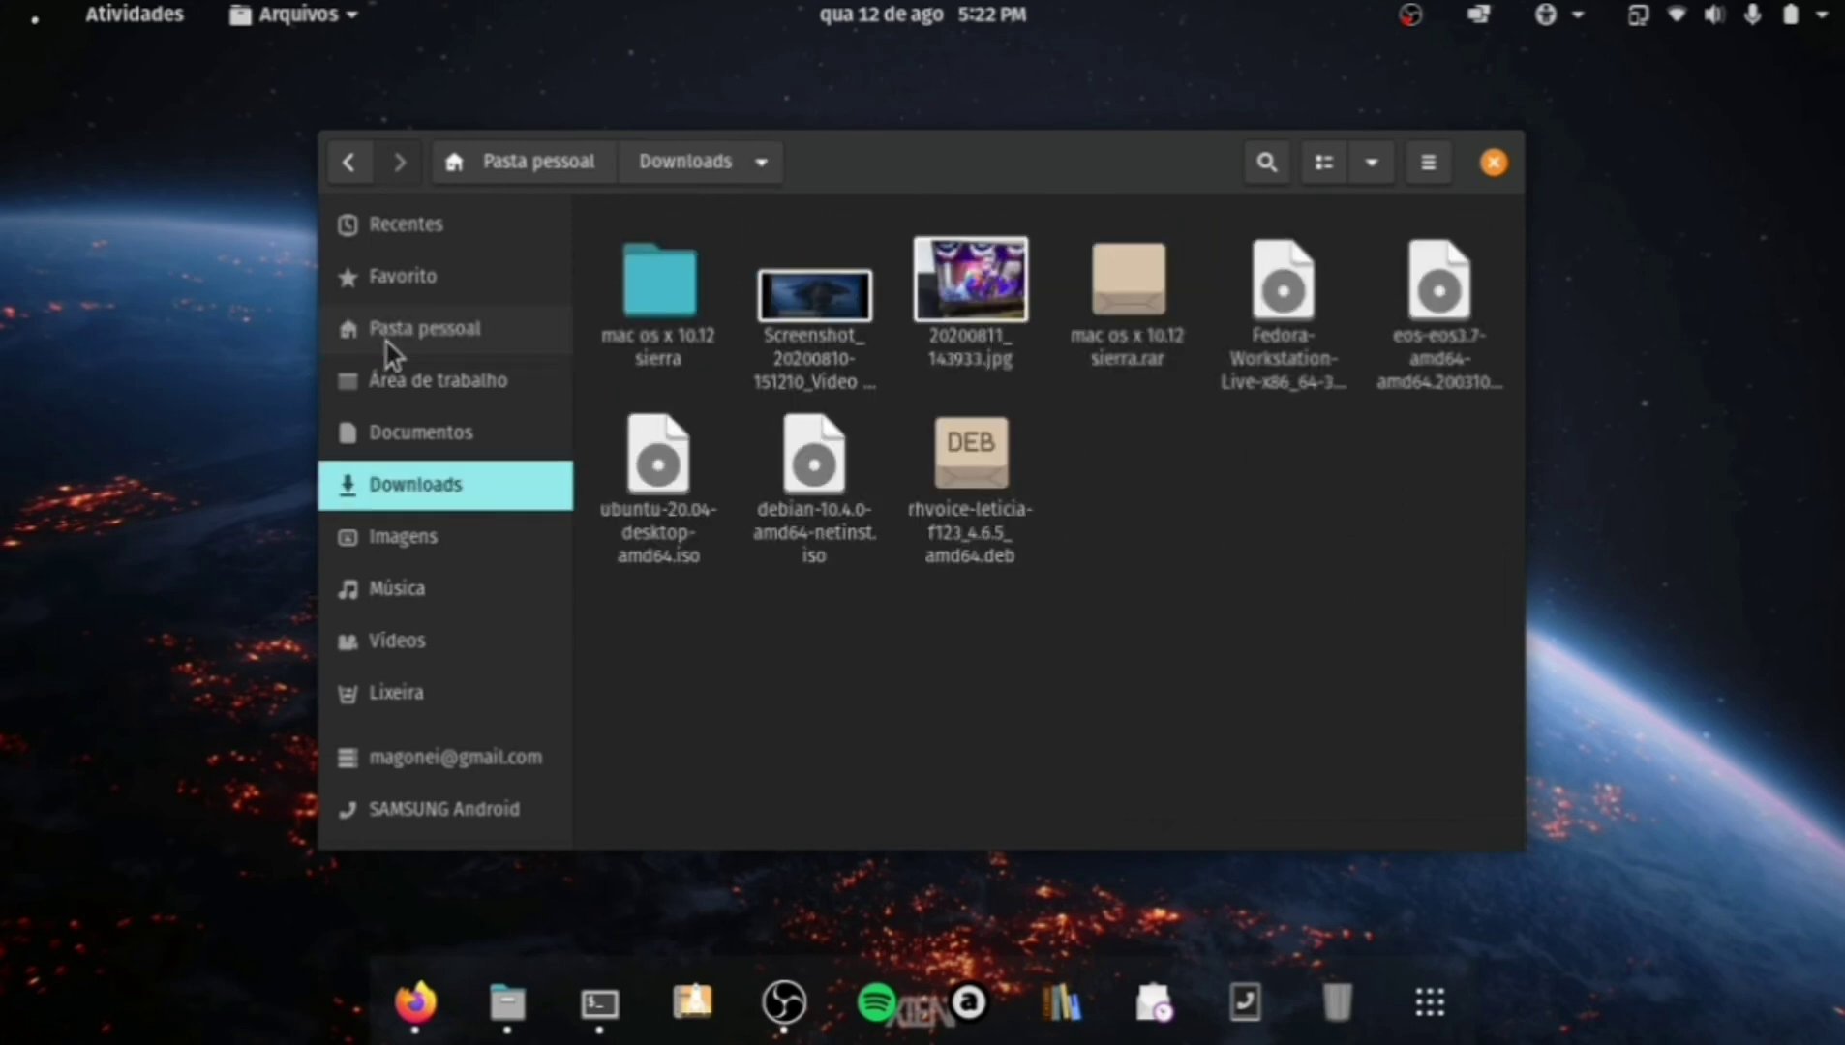
pyautogui.press('Right')
pyautogui.press('Right')
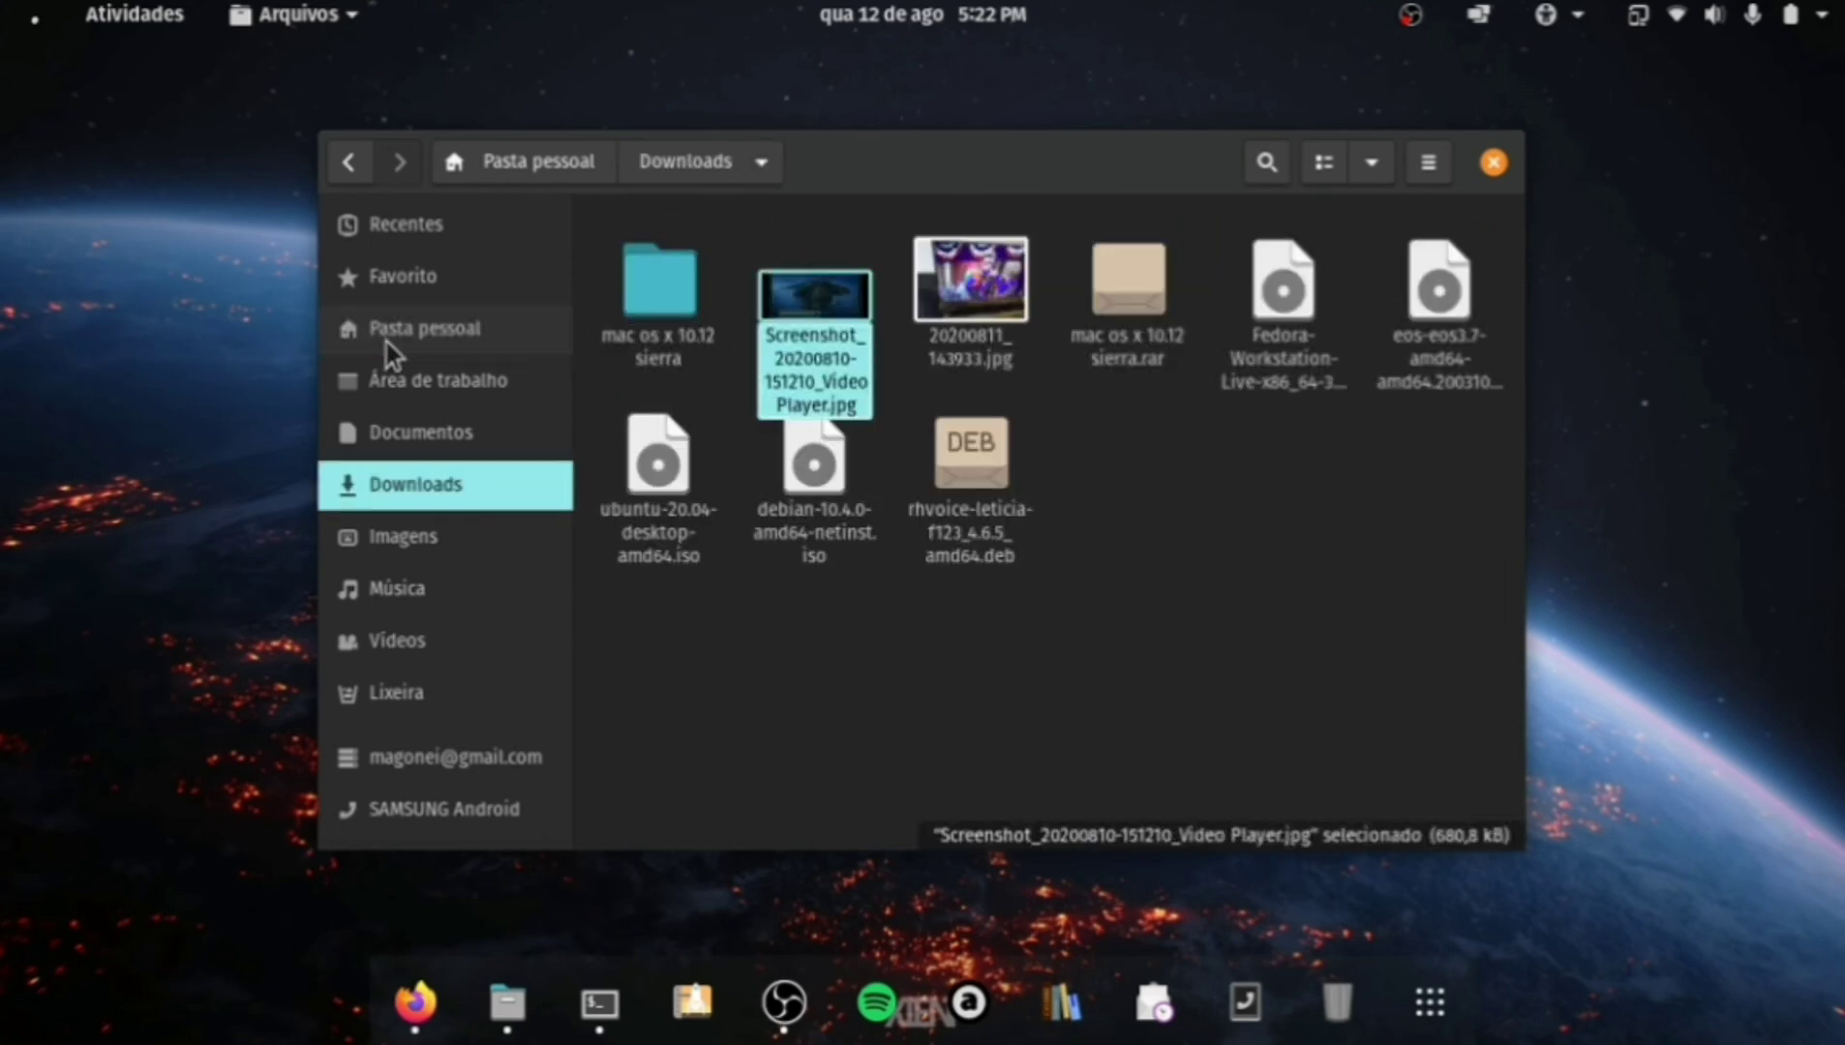
pyautogui.press('Return')
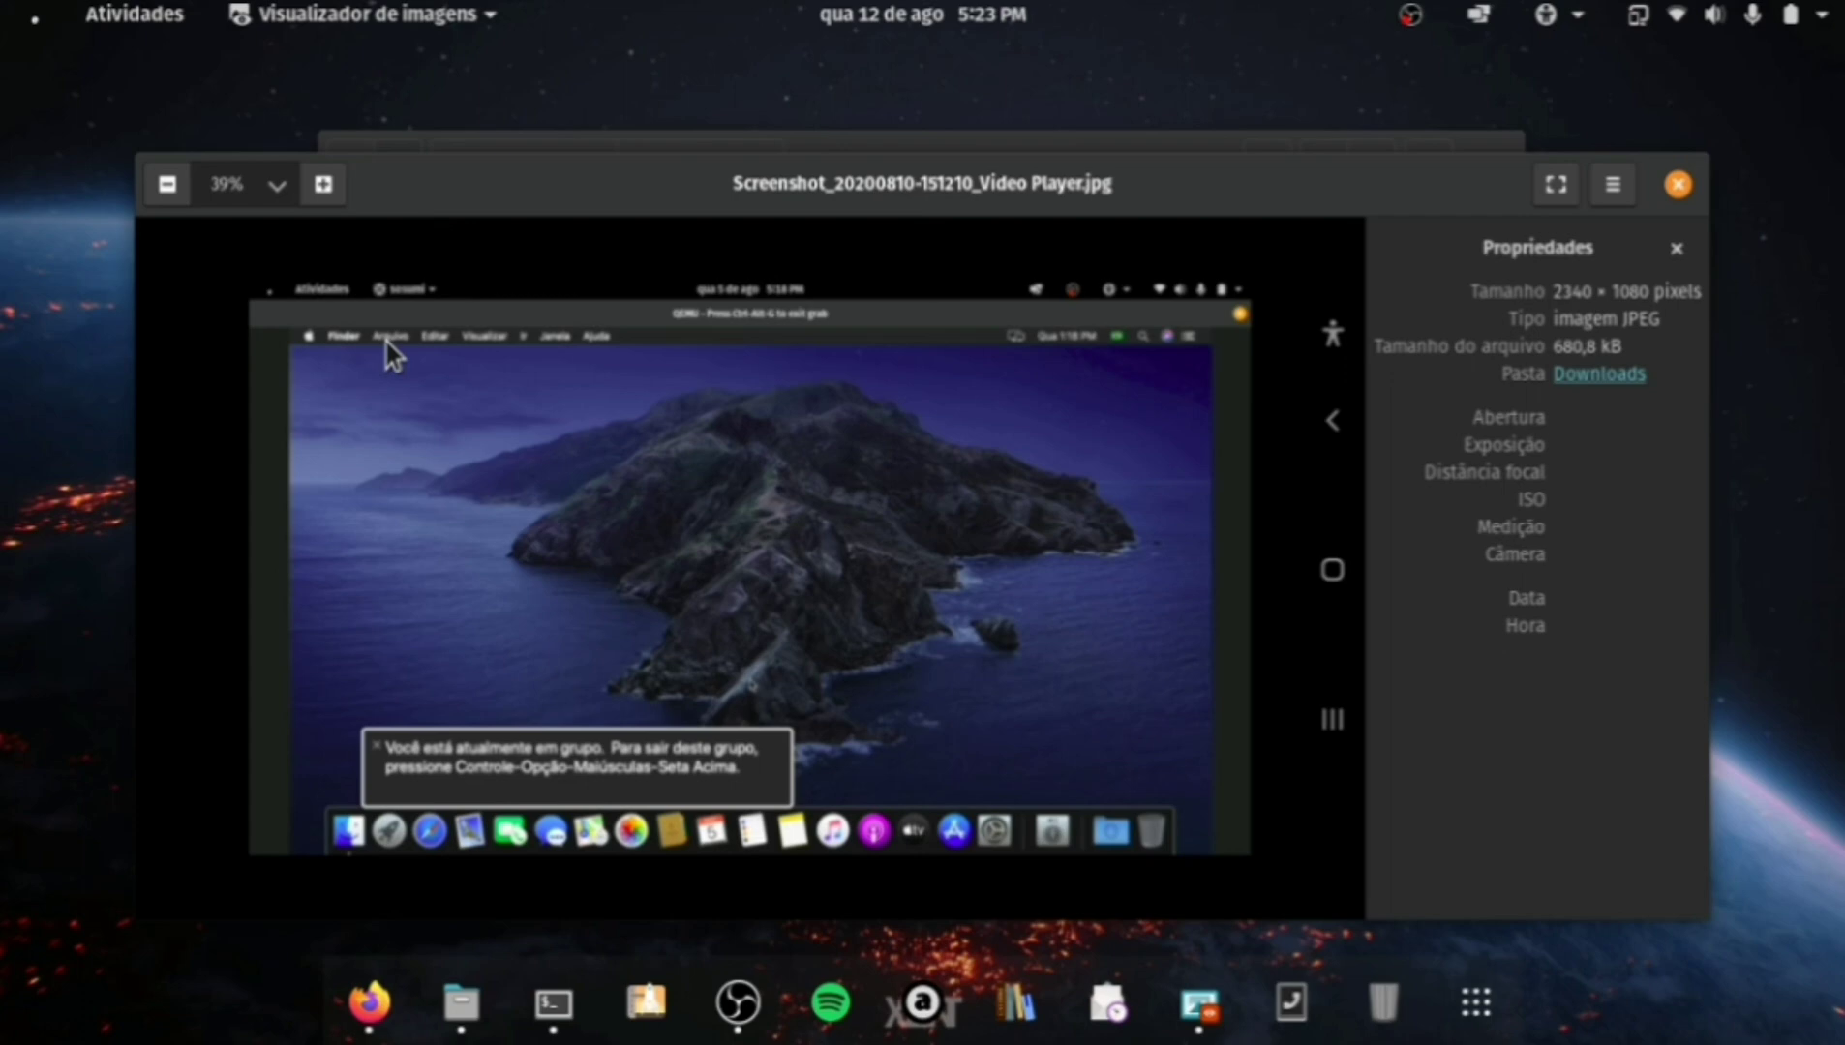
pyautogui.hotkey('ctrl', 'w')
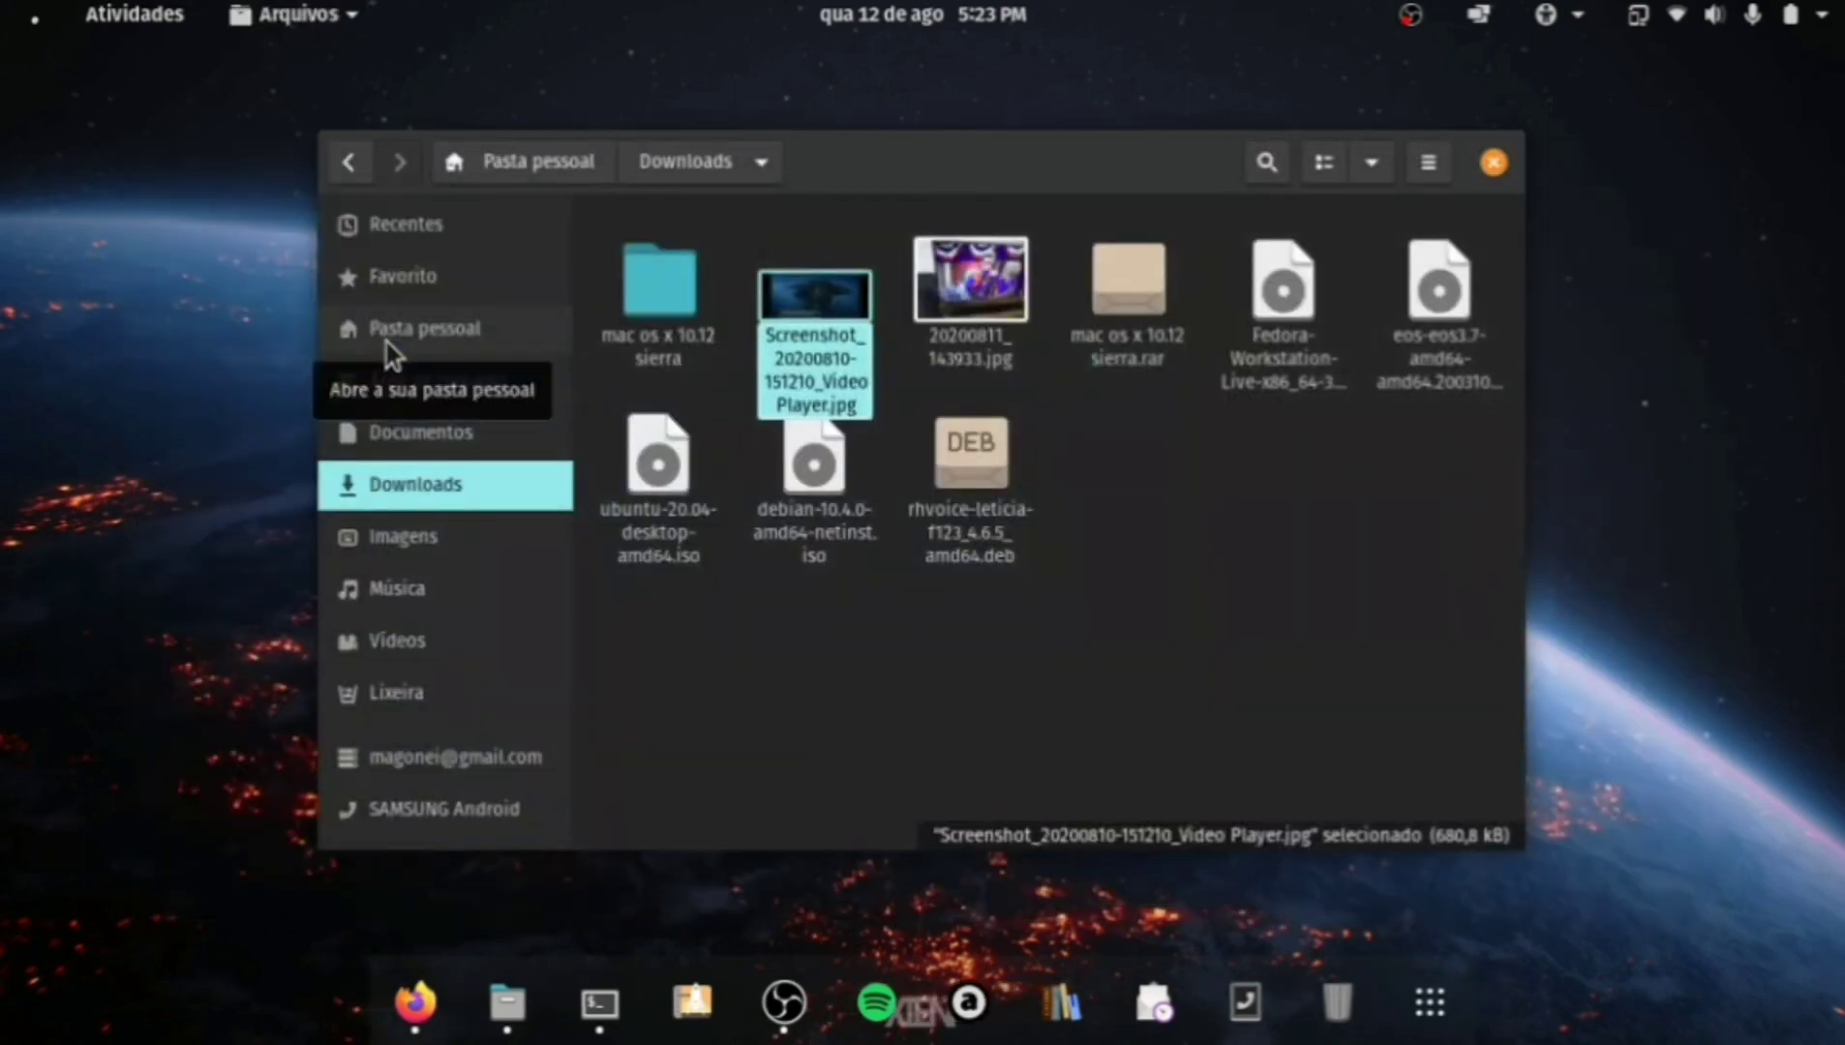